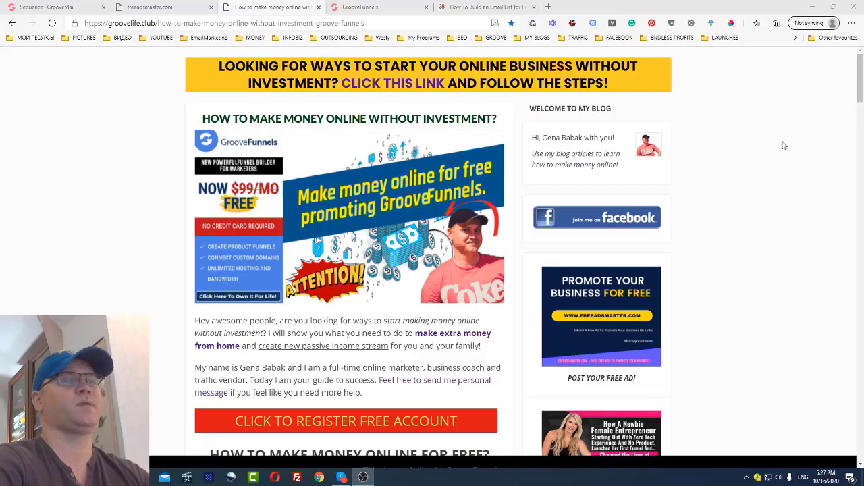
Skim the current blog post, then scroll through the email-list blog post.
mouse_move(859, 78)
left_mouse_down()
mouse_move(859, 132)
mouse_move(859, 78)
left_mouse_up()
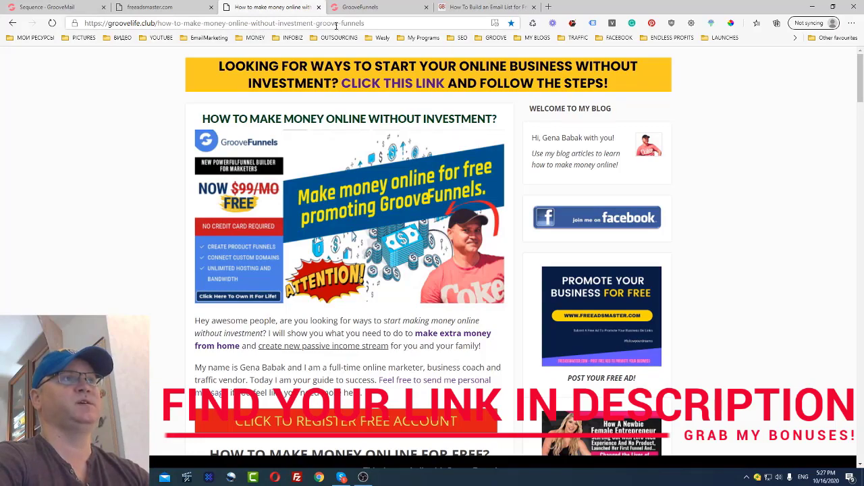
scroll(389, 177, "down", 2)
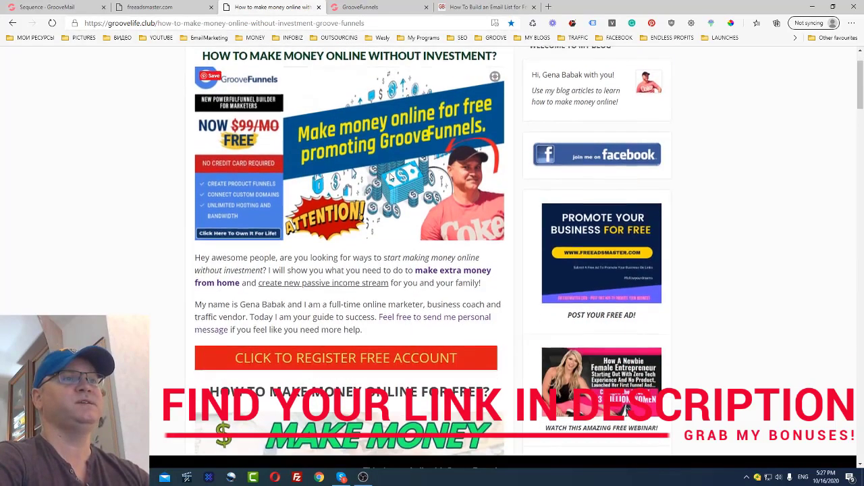
scroll(390, 177, "down", 7)
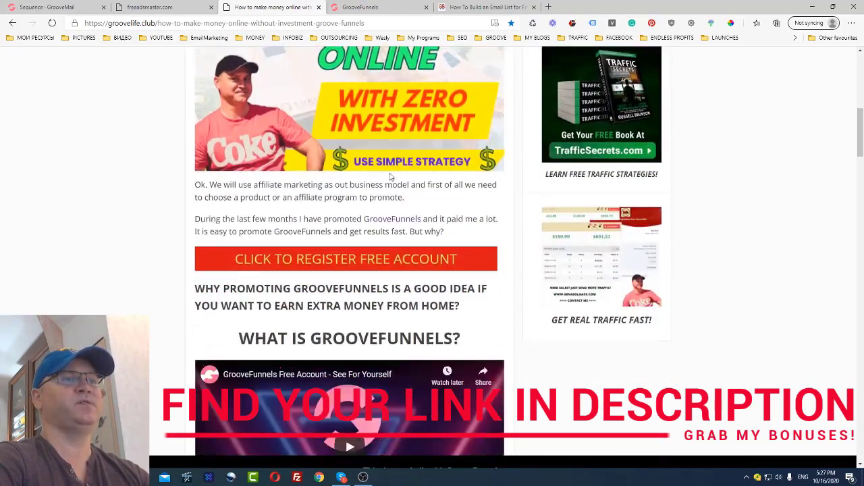
scroll(390, 177, "up", 9)
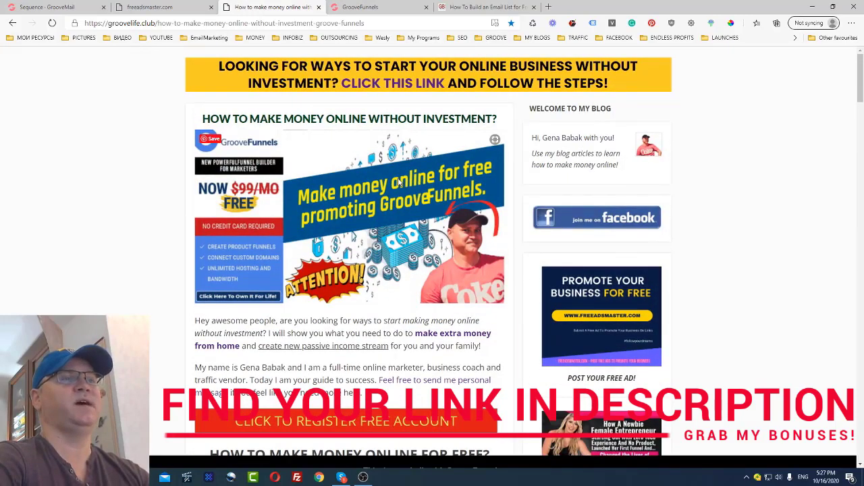
left_click(487, 8)
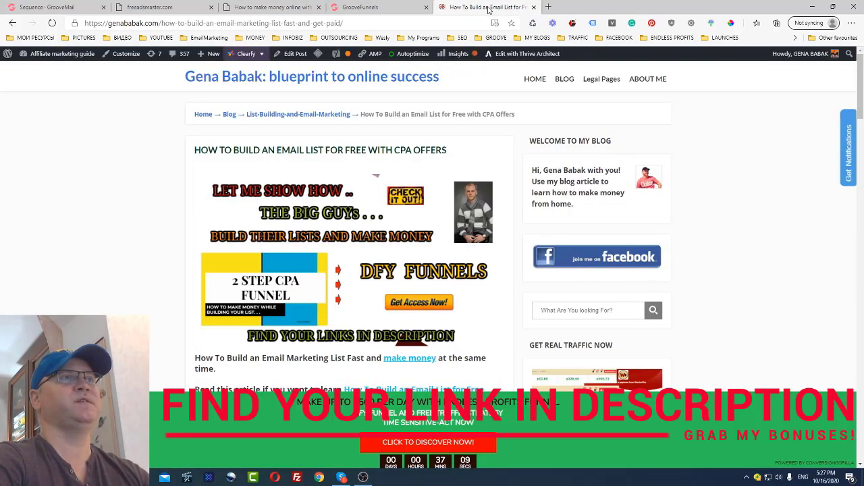
scroll(783, 382, "down", 3)
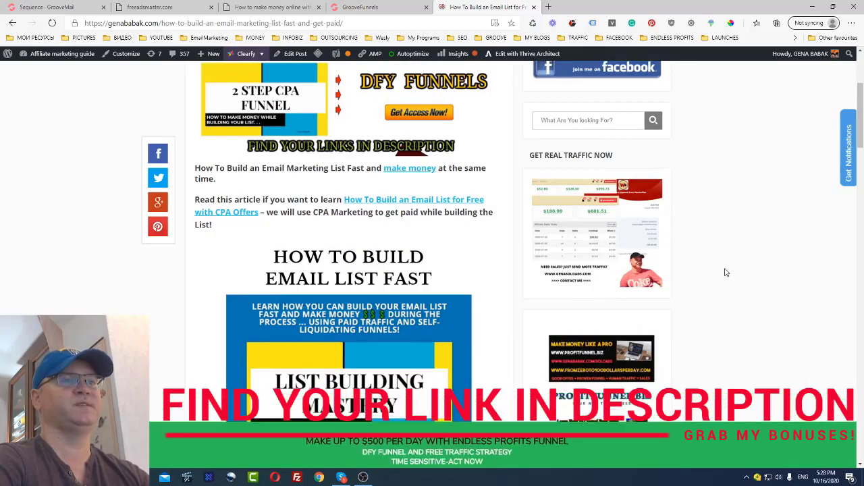
scroll(726, 274, "down", 3)
scroll(727, 275, "up", 5)
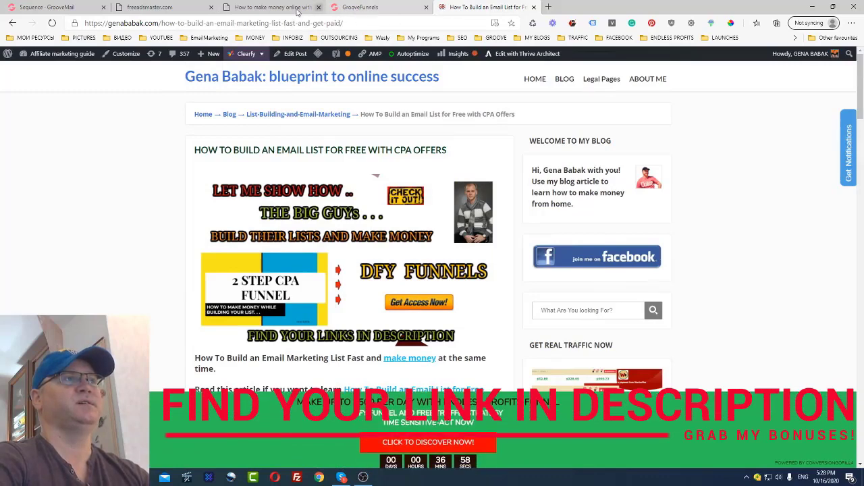
Review the make-money-online blog post again, then go to the GrooveFunnels dashboard.
left_click(274, 8)
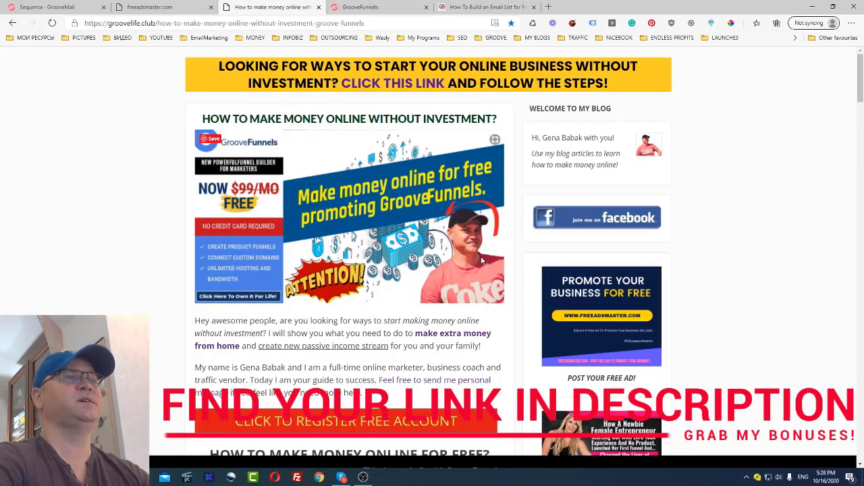
scroll(574, 263, "down", 2)
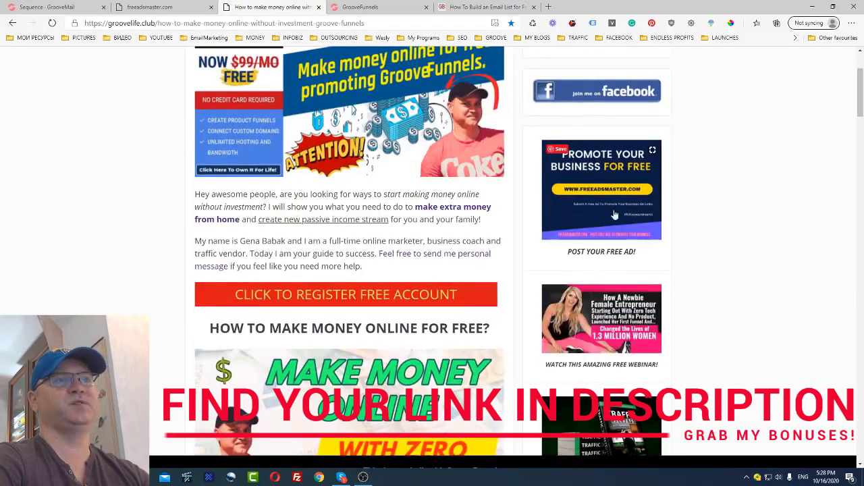
scroll(571, 274, "down", 4)
scroll(617, 311, "down", 2)
scroll(601, 344, "up", 8)
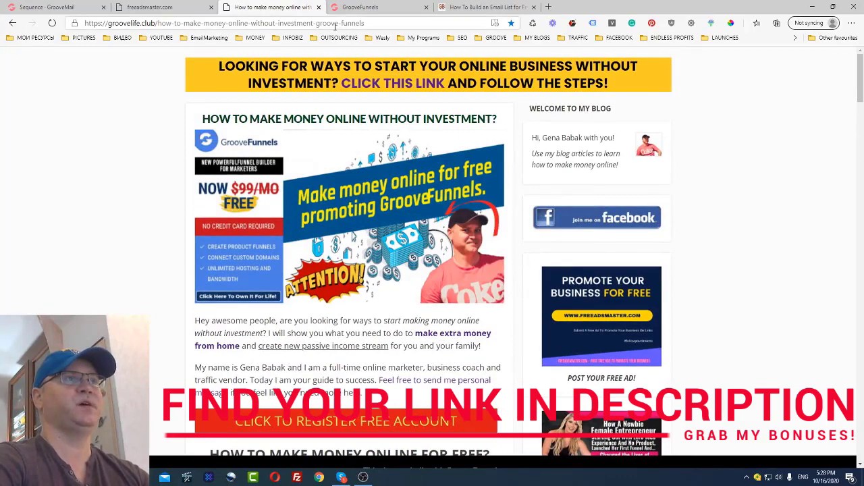
left_click(356, 7)
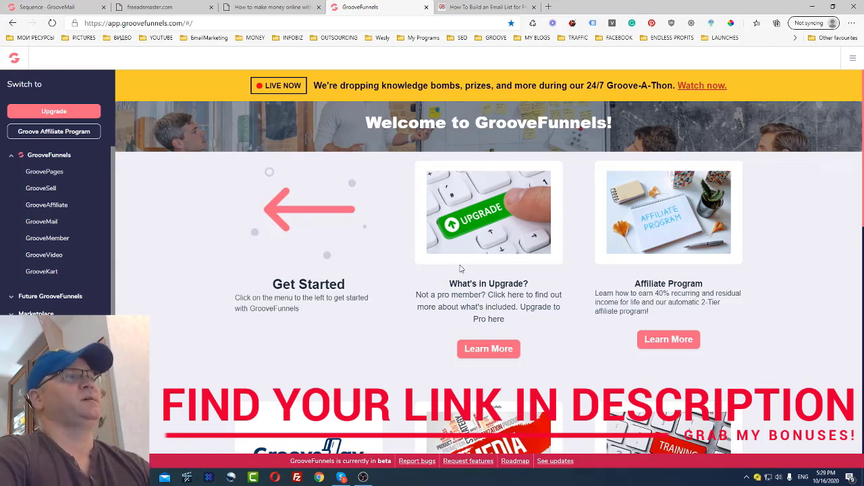
Open GroovePages from the sidebar to list the sites, including My new site.
left_click(55, 177)
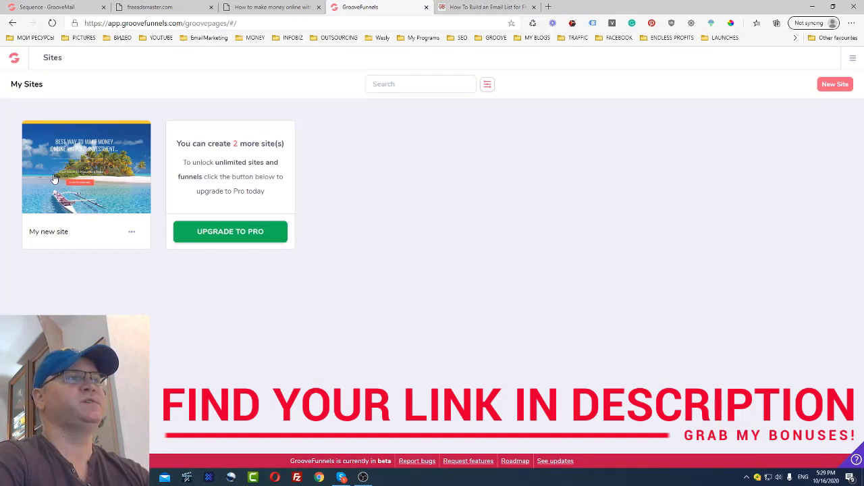
mouse_move(121, 179)
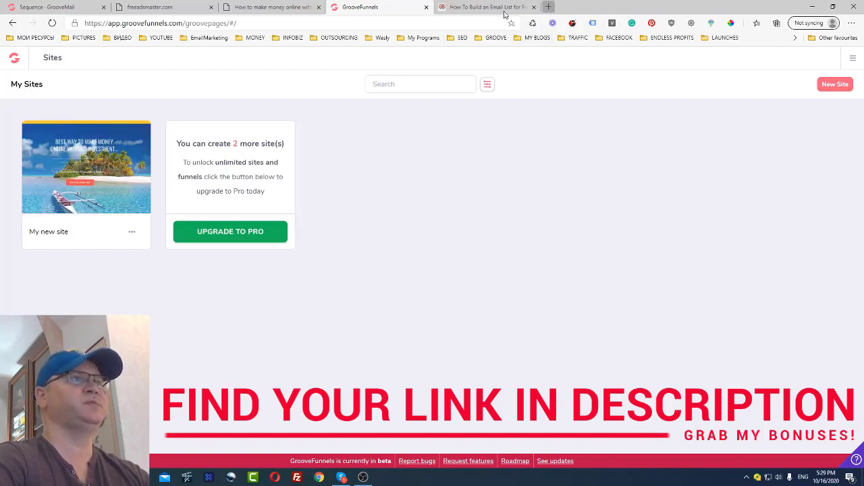
Load groovelife.club in a new tab from the address-bar suggestion.
left_click(548, 7)
type("GR")
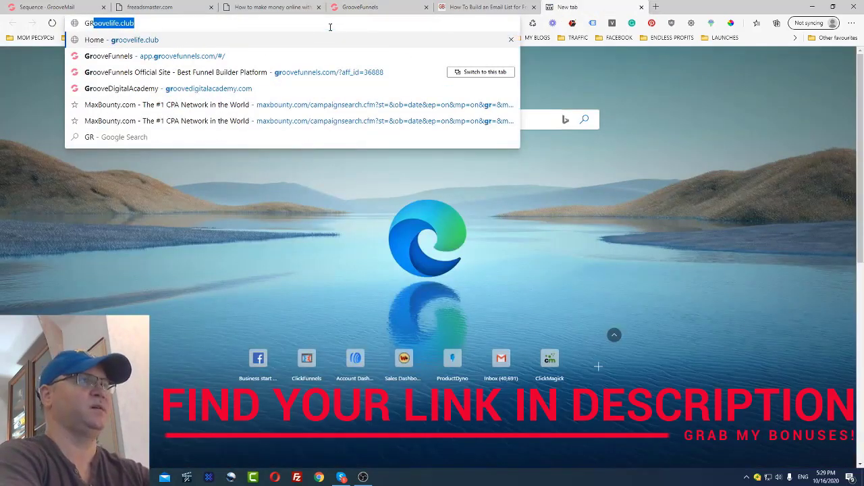
key("Right")
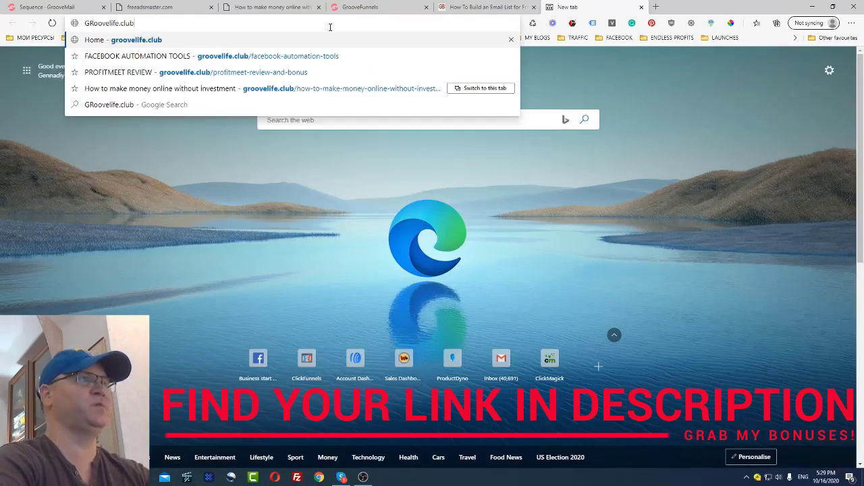
key("Return")
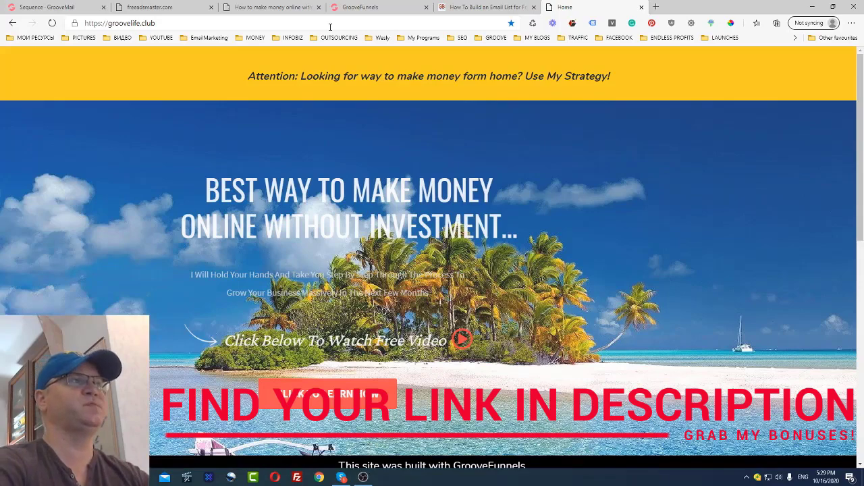
Scroll the landing page and click CLICK TO LEARN HOW to show the email sign-up popup.
scroll(617, 174, "down", 2)
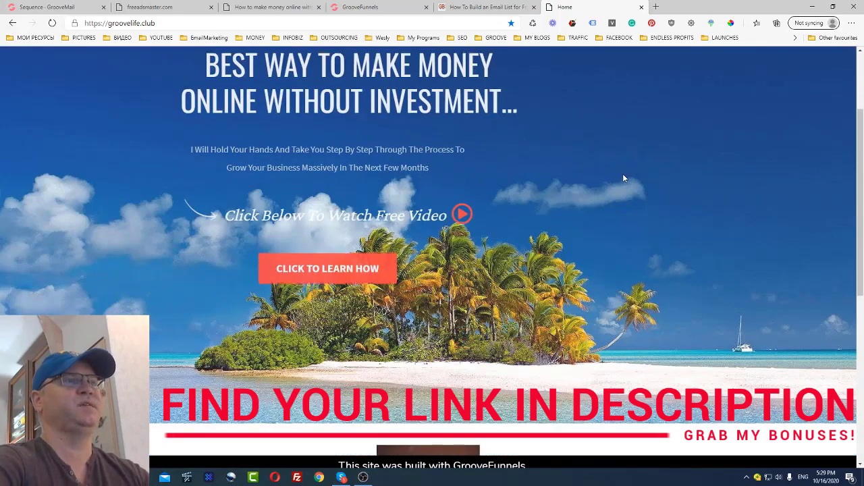
scroll(623, 178, "up", 2)
scroll(624, 178, "down", 5)
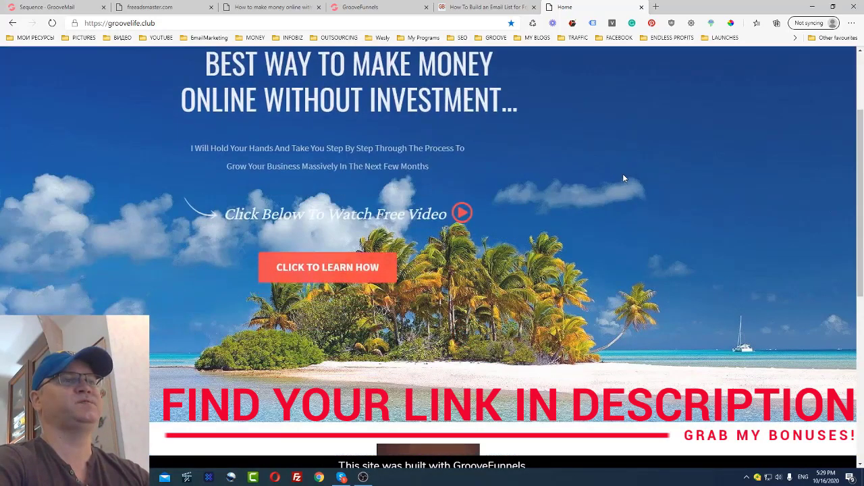
scroll(624, 178, "up", 4)
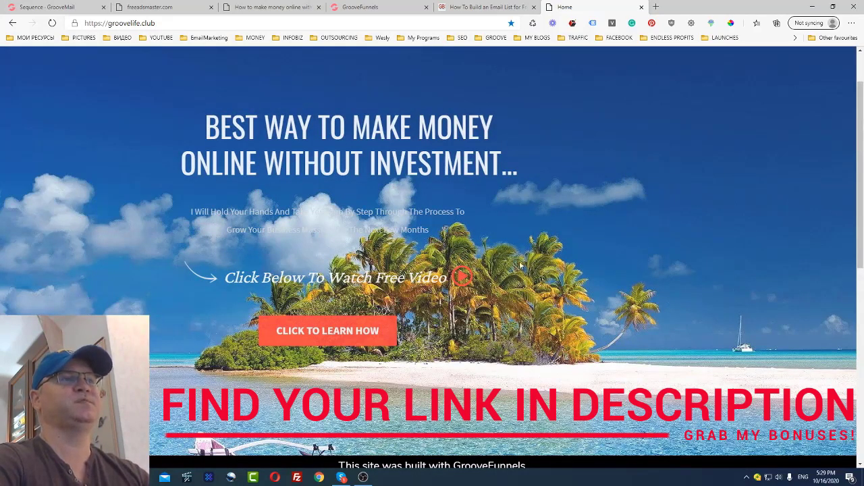
left_click(354, 331)
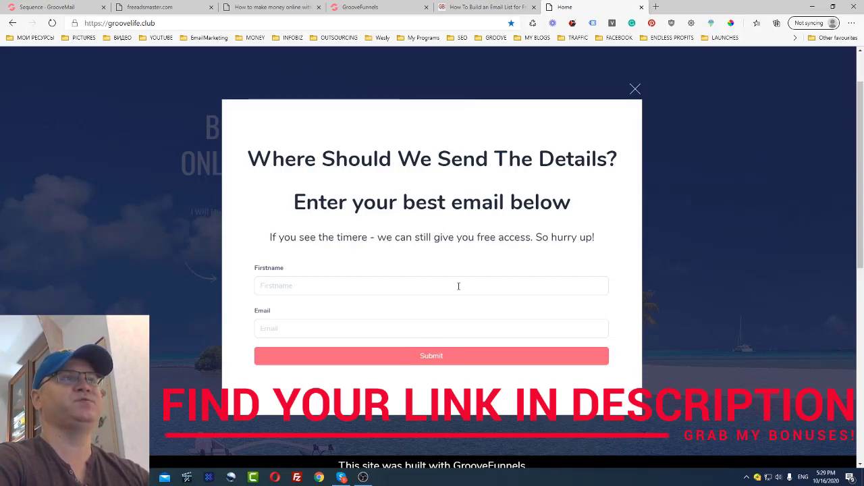
Show the GrooveMail sequence: welcome email, 1-day delay, then the make-money-online email.
left_click(58, 10)
left_click(566, 8)
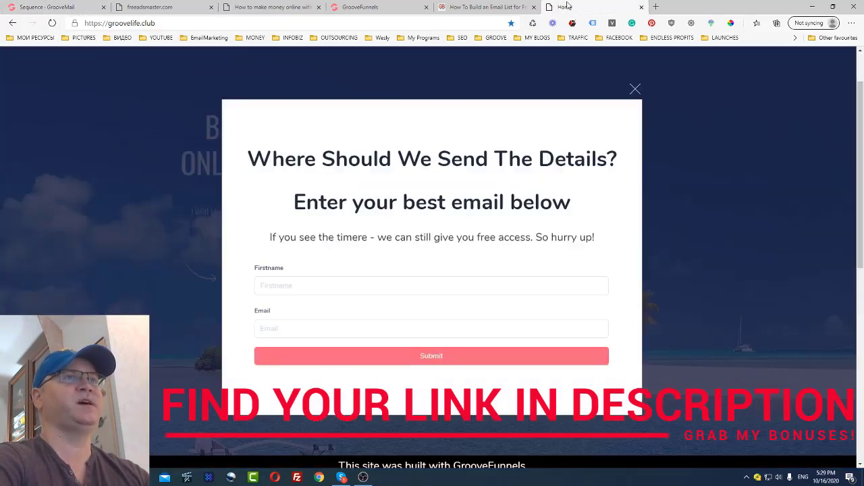
left_click(68, 6)
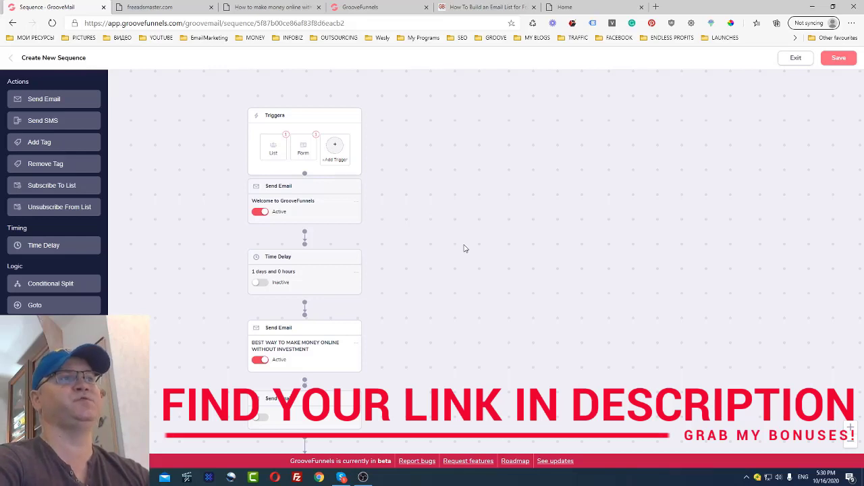
Submit the sign-up popup with the saved first name plus 'TEST' and the saved e-mail.
left_click(585, 8)
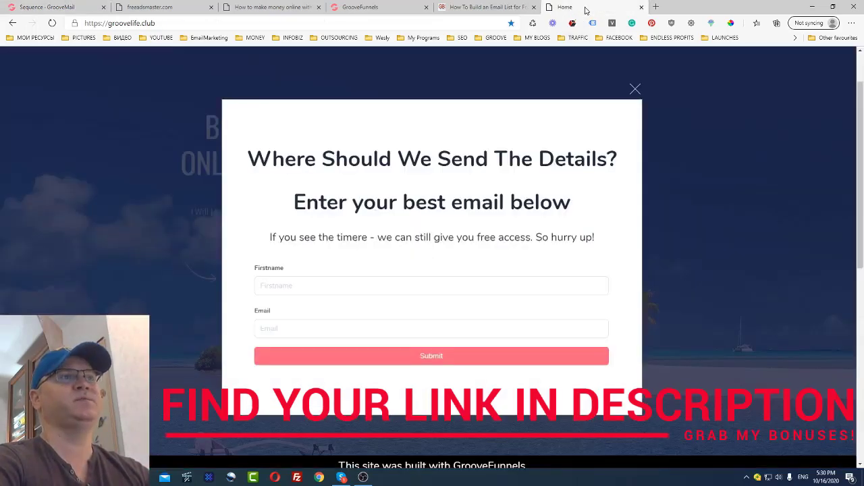
left_click(358, 286)
left_click(342, 301)
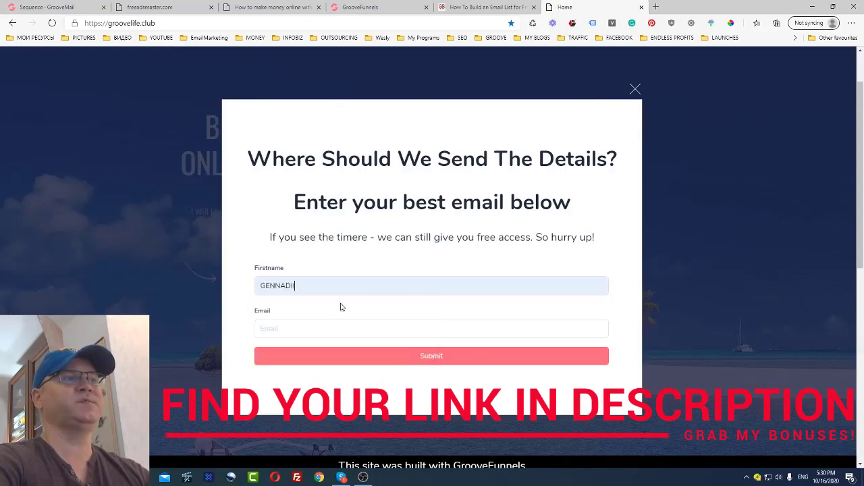
type("TEST")
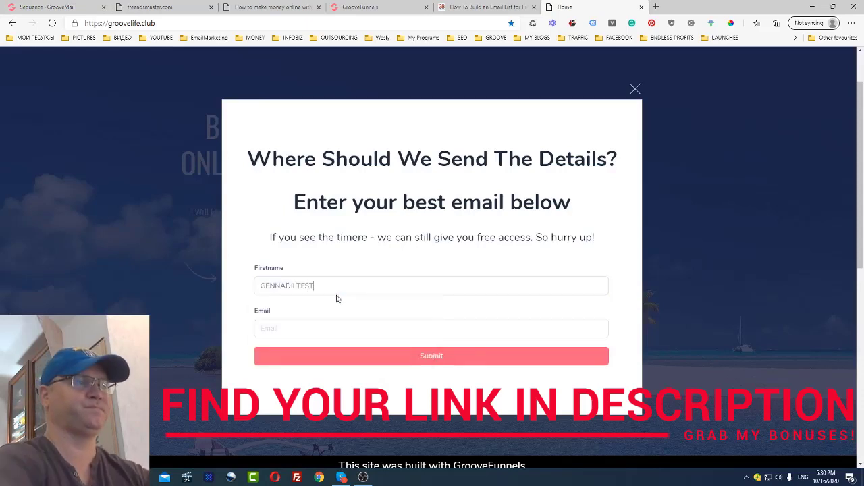
left_click(330, 324)
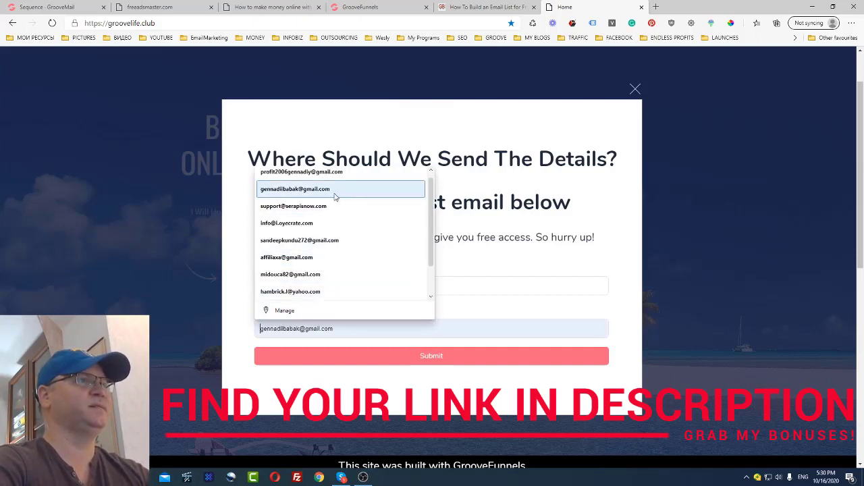
scroll(353, 231, "down", 1)
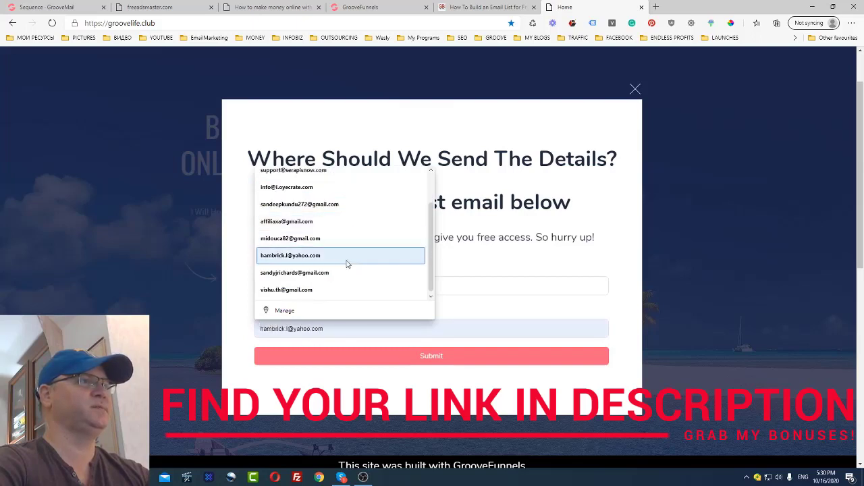
scroll(348, 263, "up", 1)
left_click(345, 194)
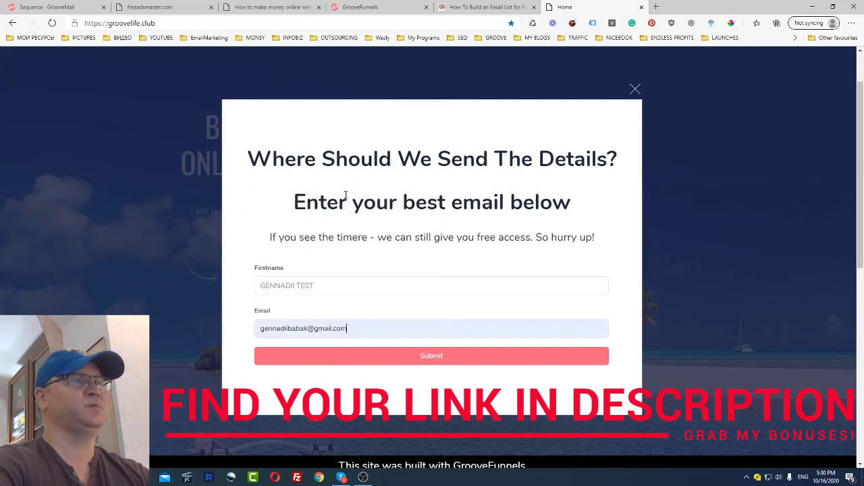
left_click(426, 358)
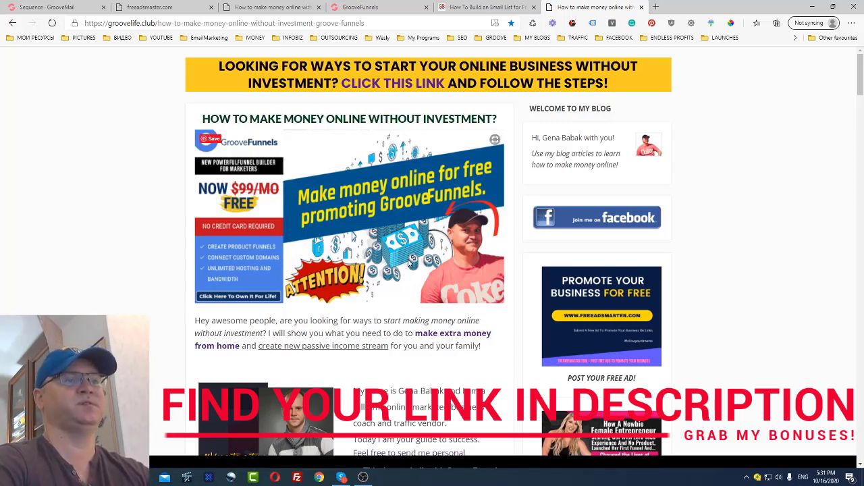
Open the FreeAdsMaster sidebar ad in a new tab and view freeadsmaster.com.
scroll(432, 251, "down", 3)
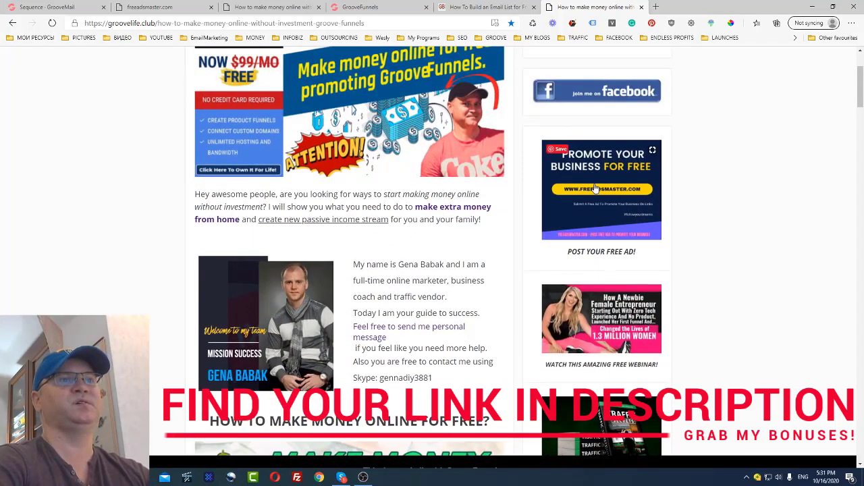
right_click(595, 187)
left_click(615, 194)
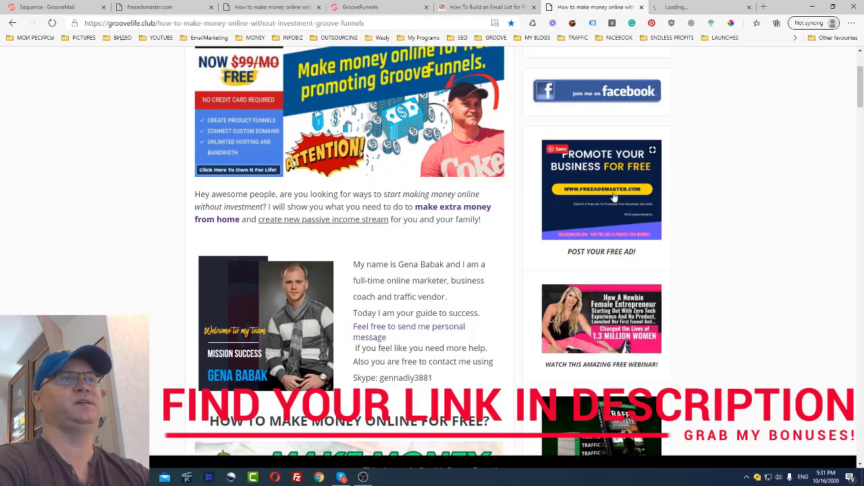
left_click(699, 8)
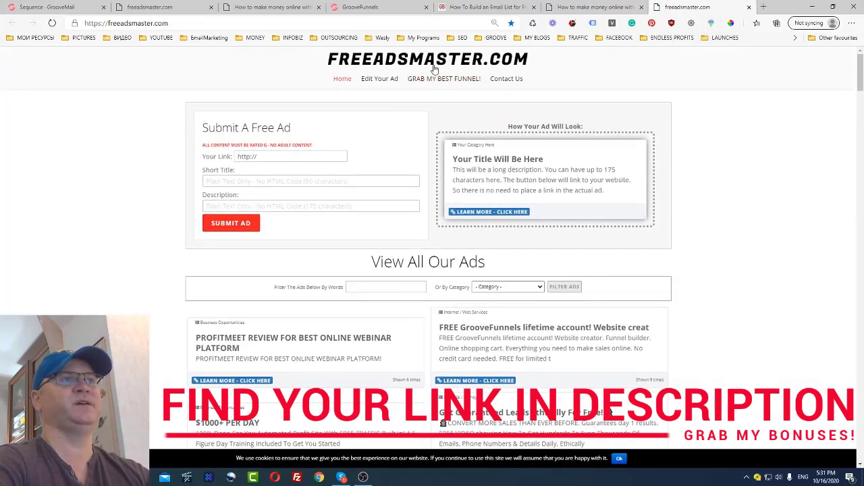
Open the article's Get Real Traffic Fast sidebar ad in a new tab and view it.
left_click(587, 10)
scroll(703, 223, "down", 1)
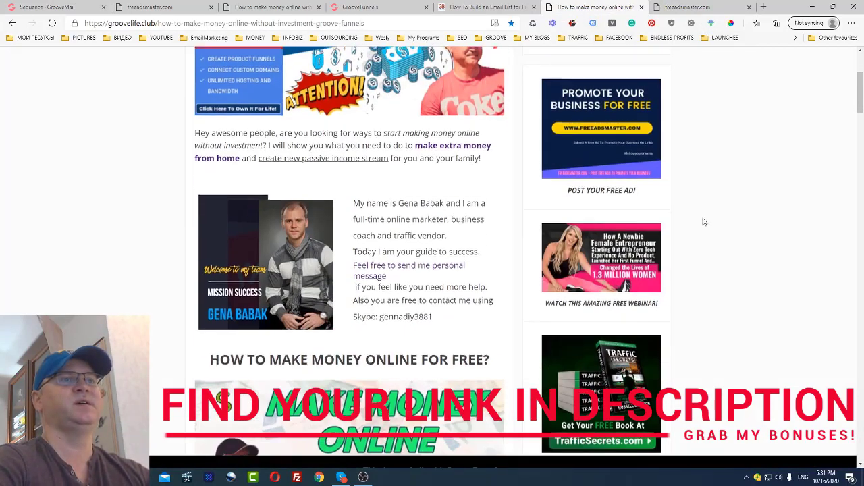
scroll(605, 261, "down", 3)
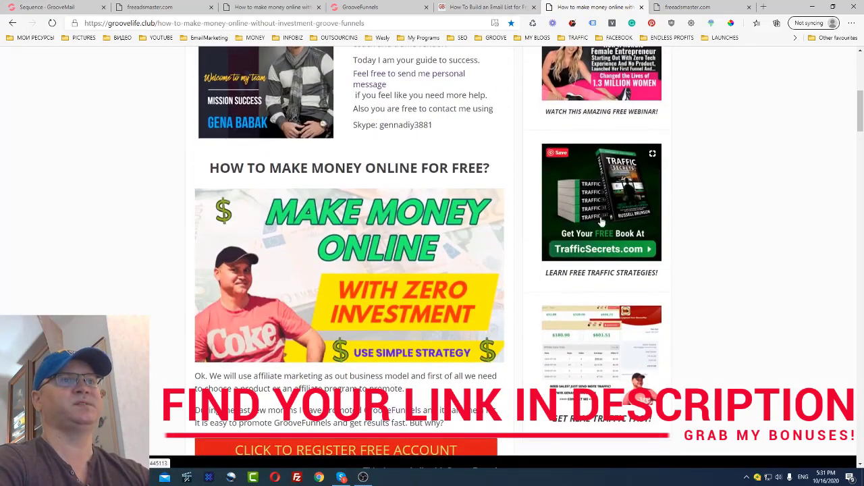
scroll(601, 229, "up", 2)
scroll(611, 304, "down", 3)
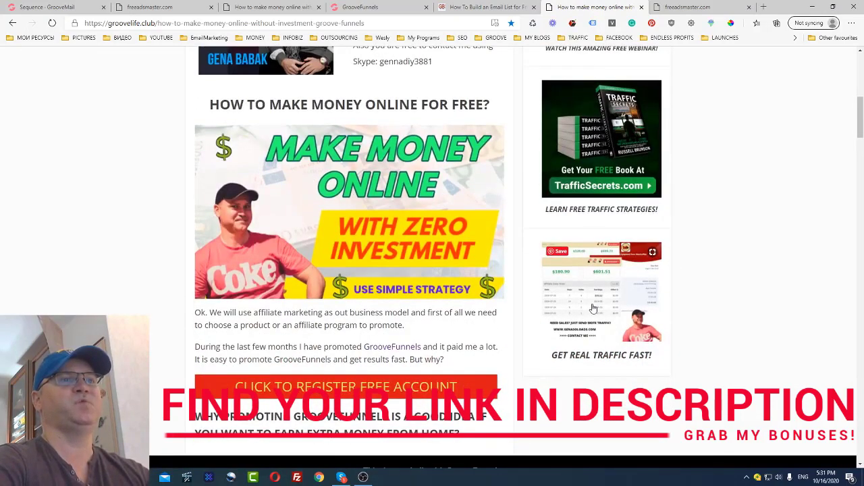
right_click(592, 308)
left_click(643, 74)
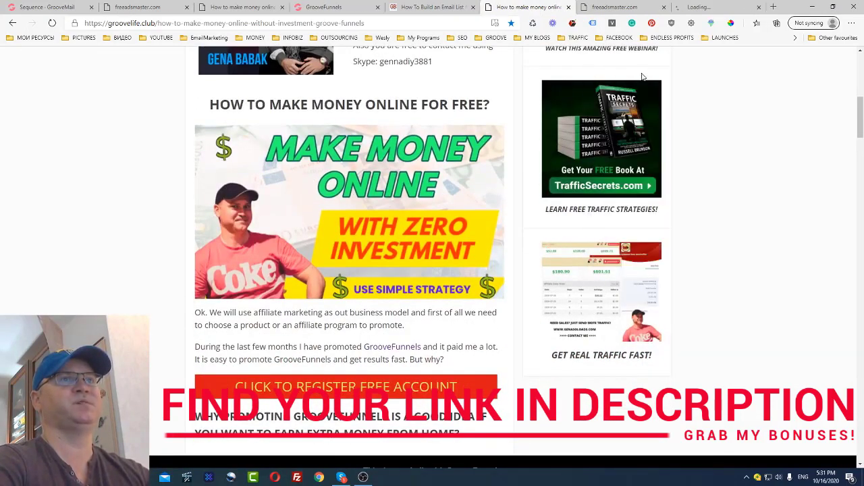
left_click(697, 8)
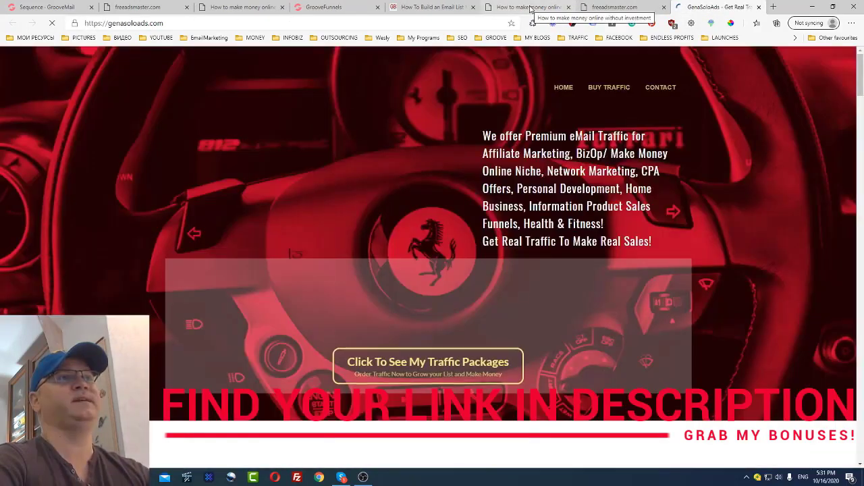
Cycle between the groovelife article, GrooveMail sequence and GrooveFunnels sites list, ending on the article.
left_click(531, 8)
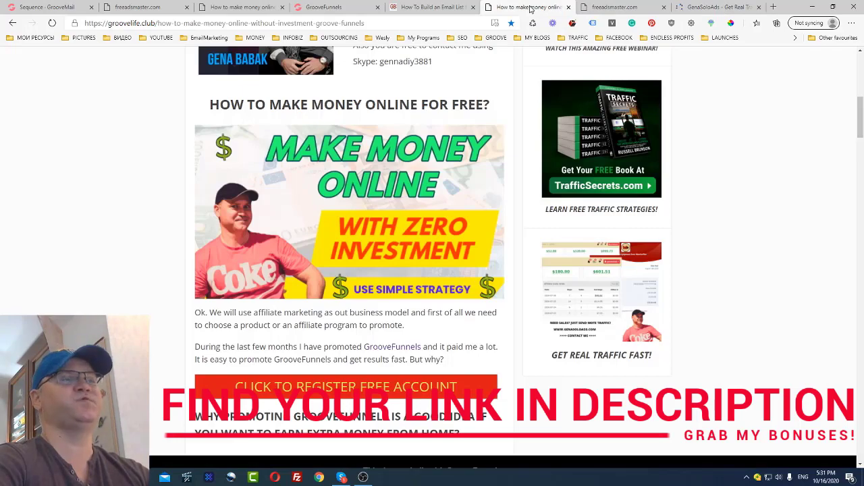
scroll(492, 270, "up", 7)
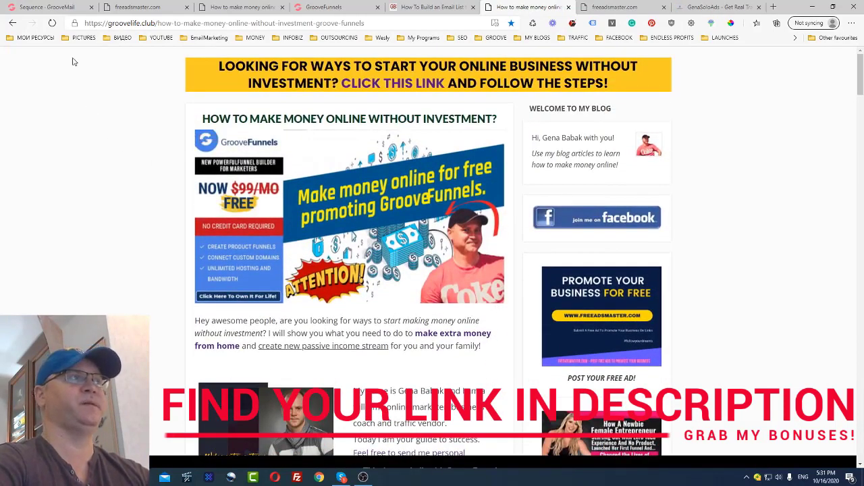
left_click(51, 10)
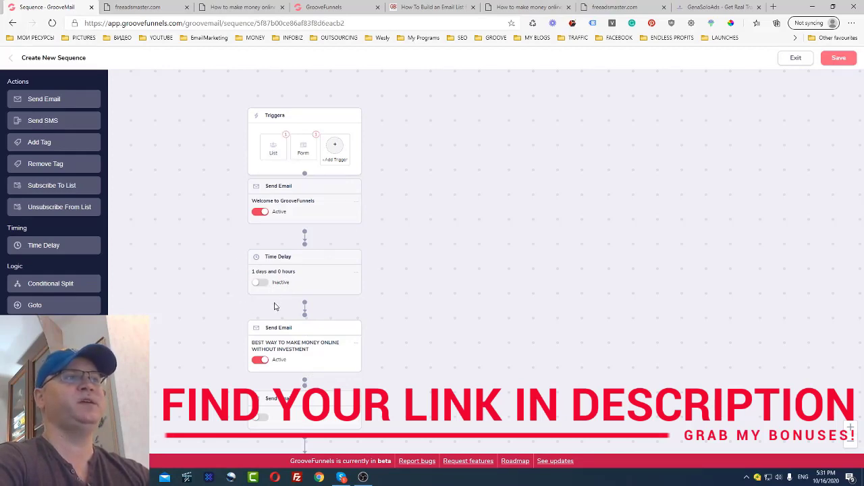
left_click(525, 8)
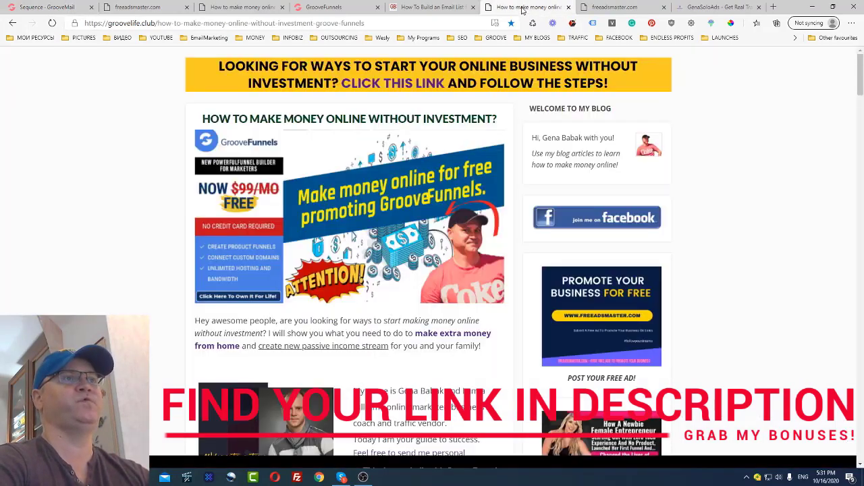
scroll(461, 147, "down", 2)
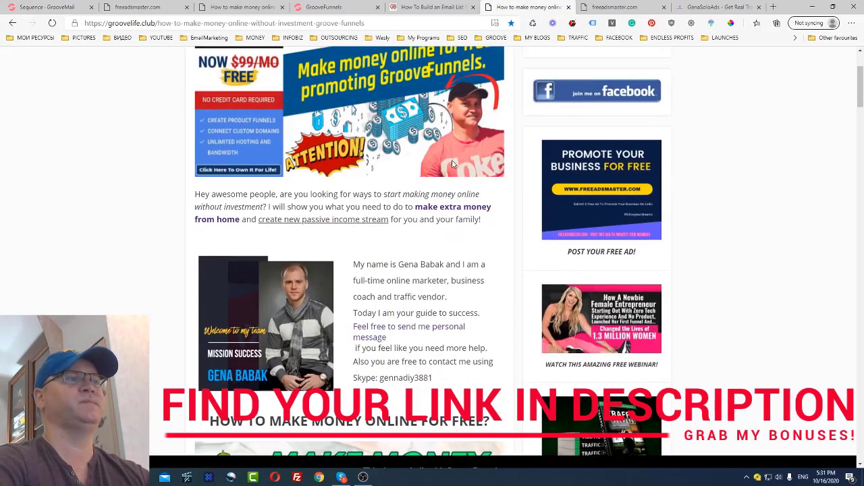
left_click(325, 8)
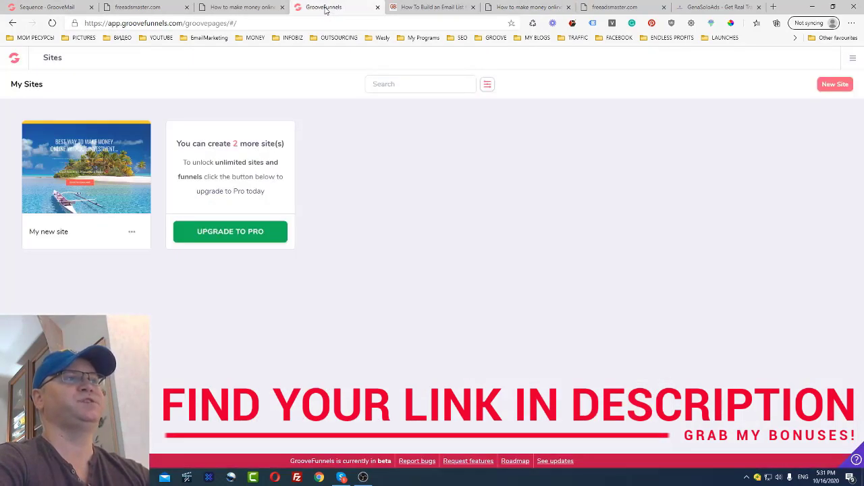
left_click(242, 8)
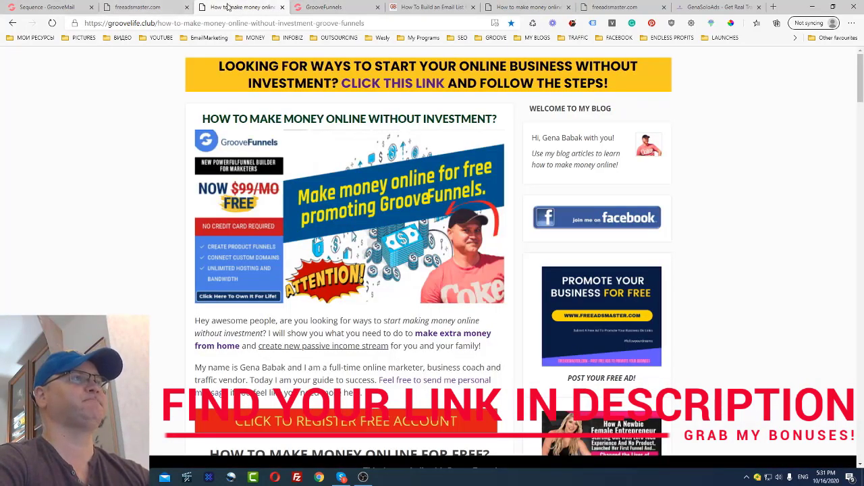
Close the freeadsmaster.com tab, open My new site in the editor, and select the hero section.
left_click(186, 7)
left_click(223, 7)
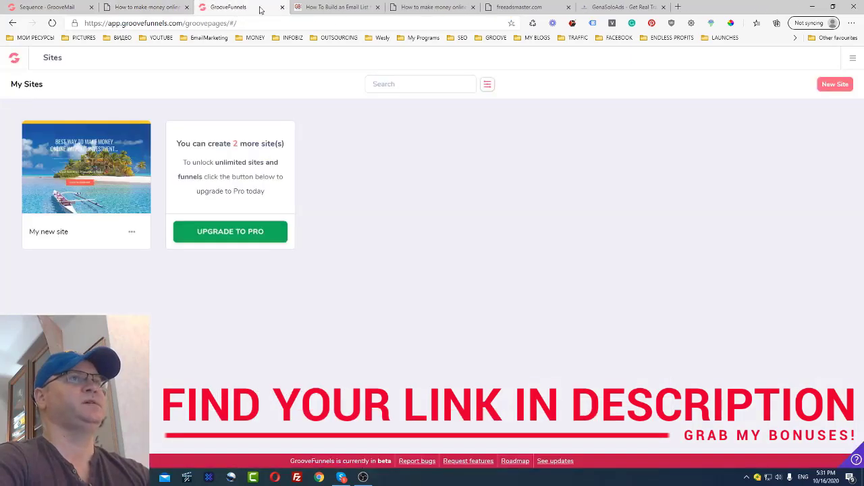
left_click(90, 168)
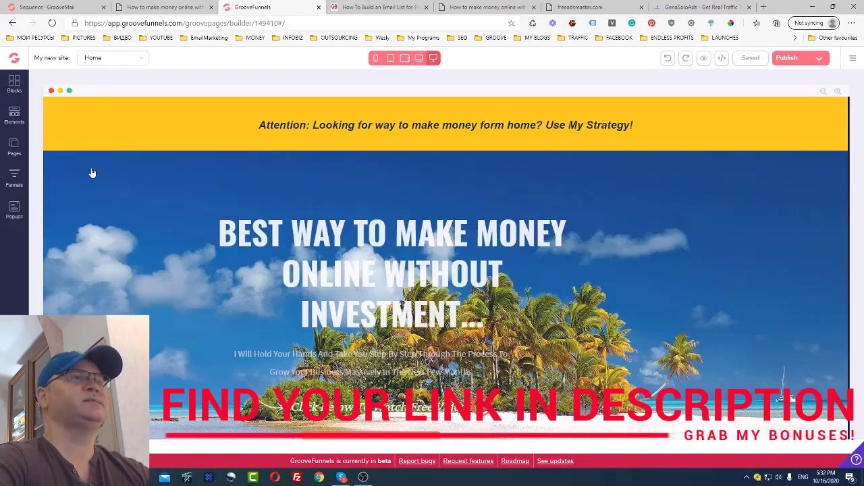
scroll(132, 230, "down", 4)
scroll(132, 231, "up", 3)
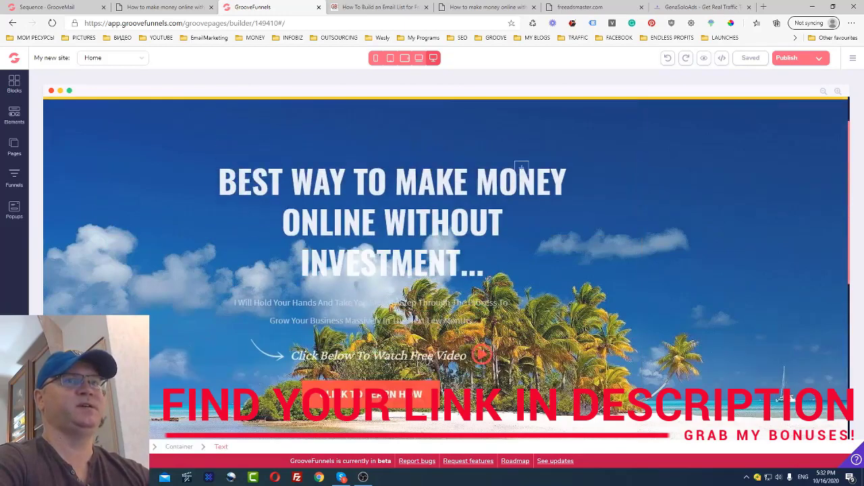
scroll(568, 164, "up", 1)
scroll(676, 160, "down", 1)
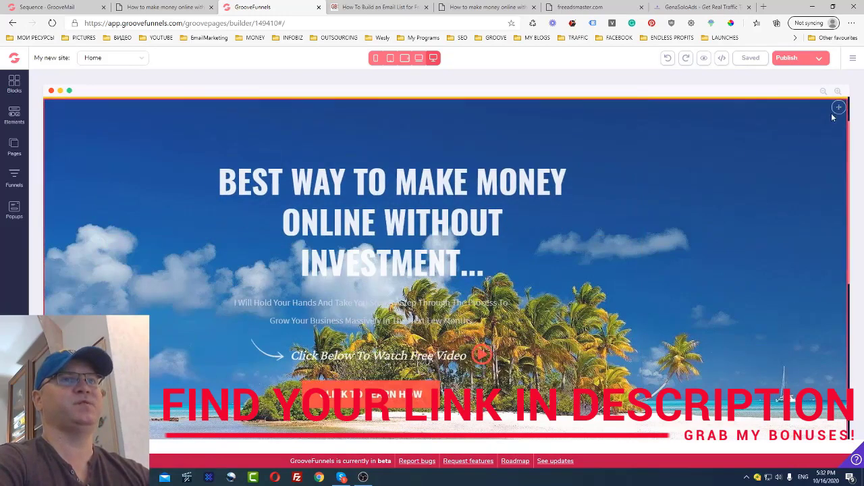
left_click(746, 135)
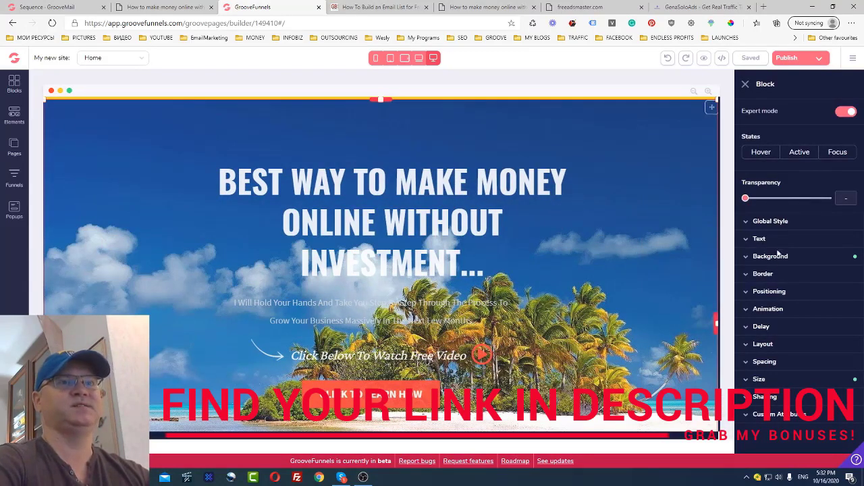
Set the hero section's background colour opacity to 80% and save the Home page.
left_click(744, 257)
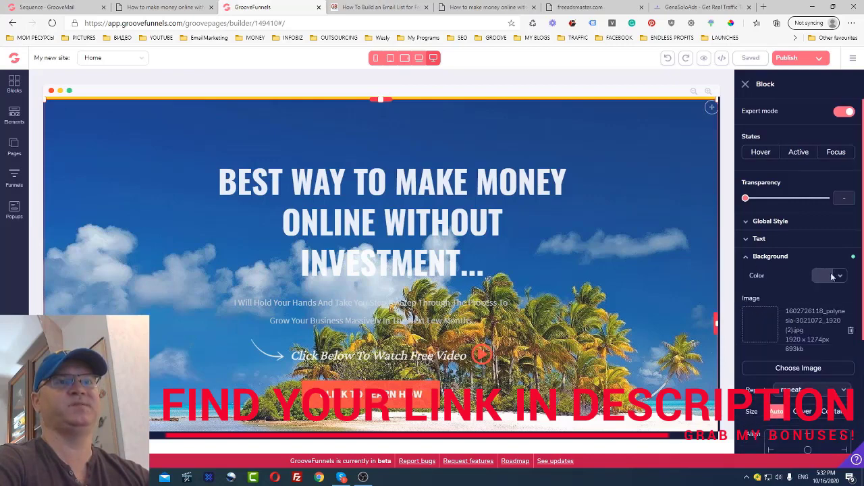
left_click(839, 277)
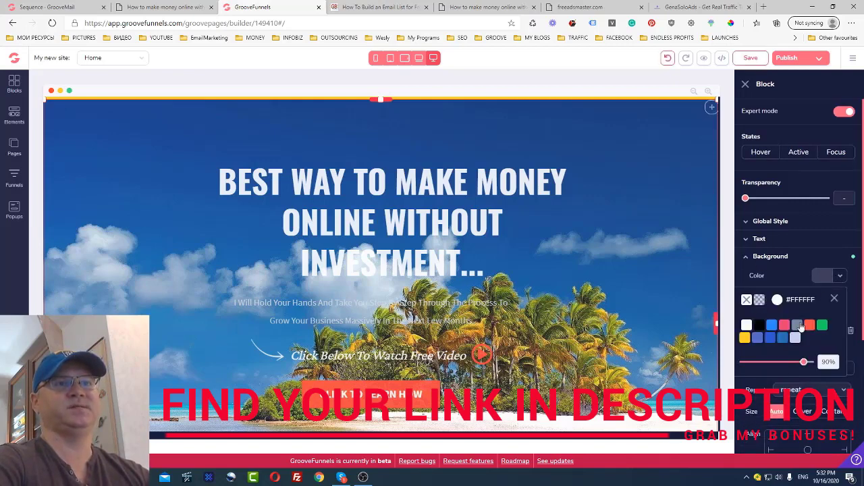
scroll(790, 324, "down", 1)
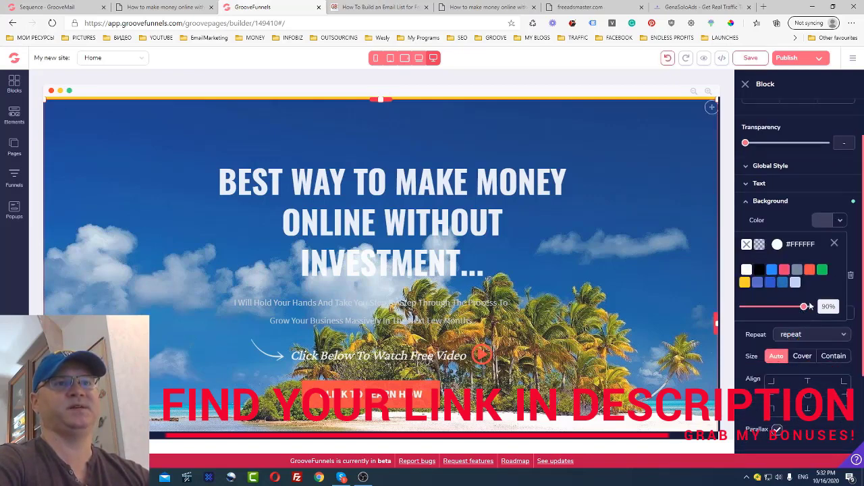
mouse_move(805, 310)
left_mouse_down()
mouse_move(790, 308)
mouse_move(804, 308)
left_mouse_up()
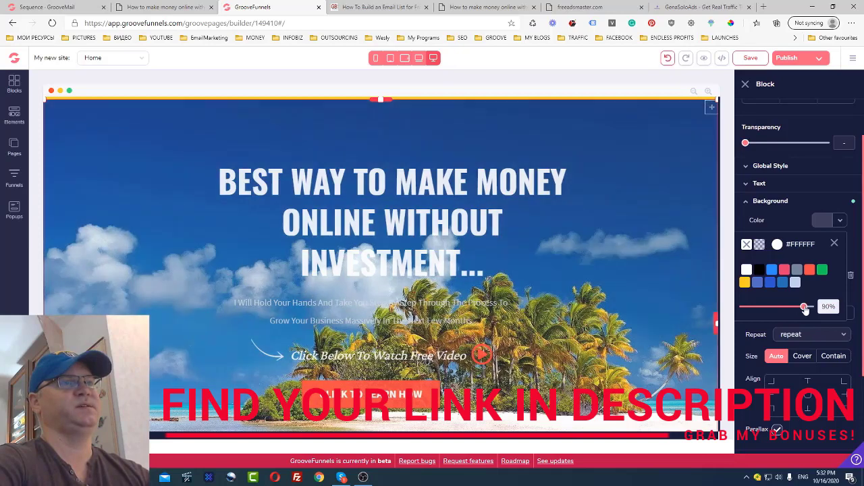
left_click(750, 58)
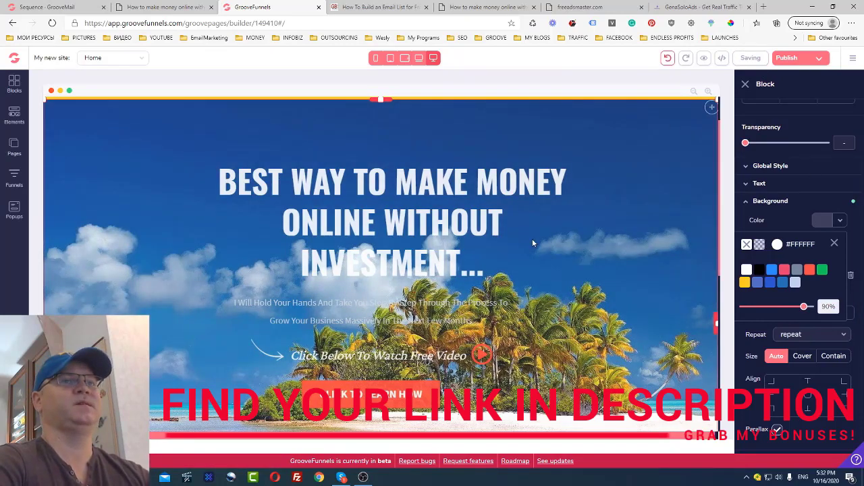
scroll(540, 209, "down", 1)
scroll(551, 210, "down", 4)
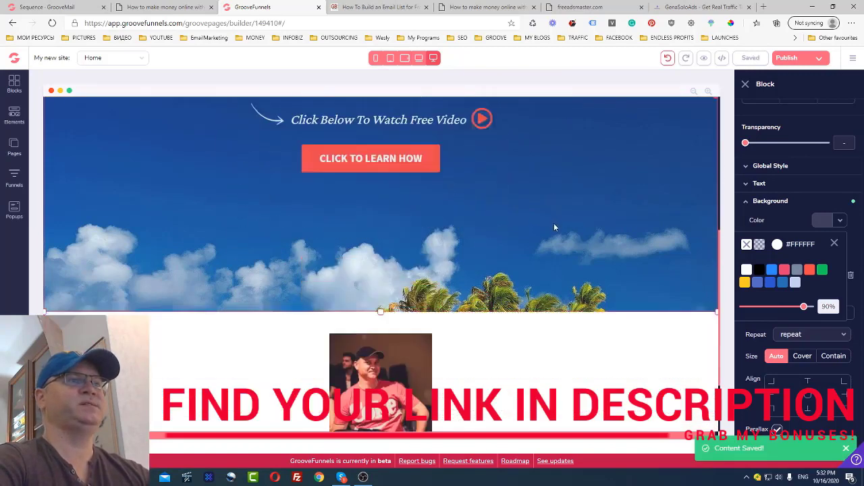
scroll(555, 227, "up", 3)
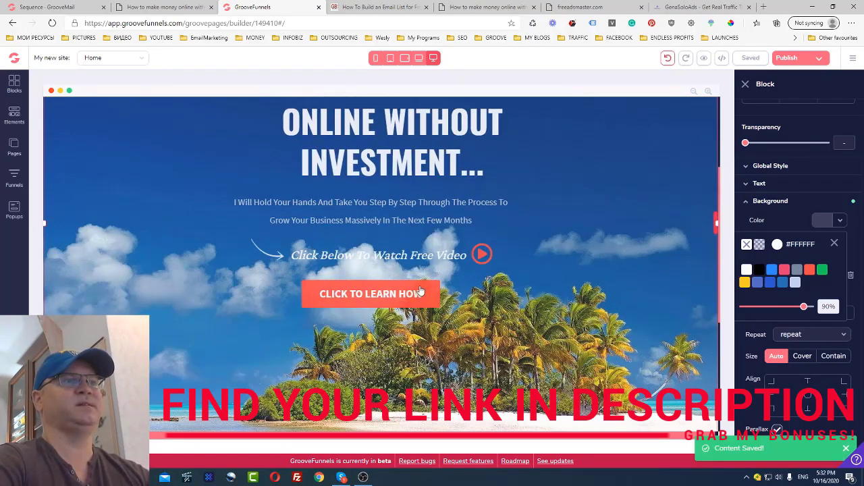
Select the CLICK TO LEARN HOW button and try dark, bright, then medium green backgrounds.
left_click(357, 295)
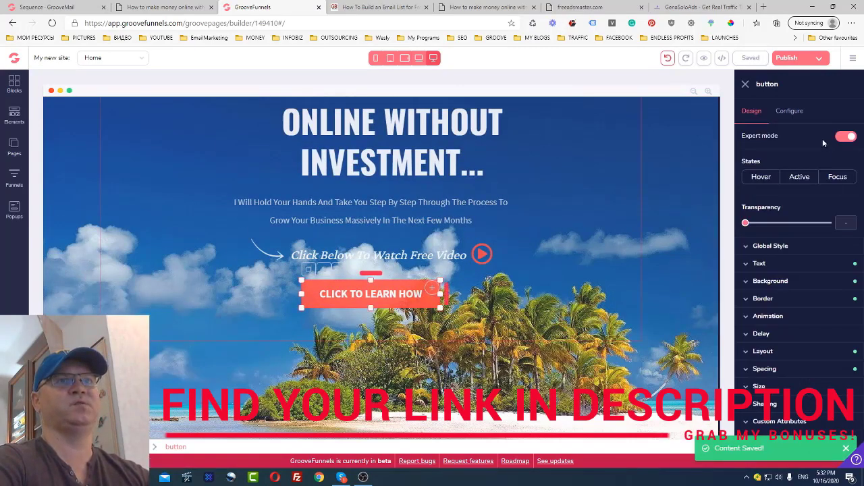
left_click(791, 114)
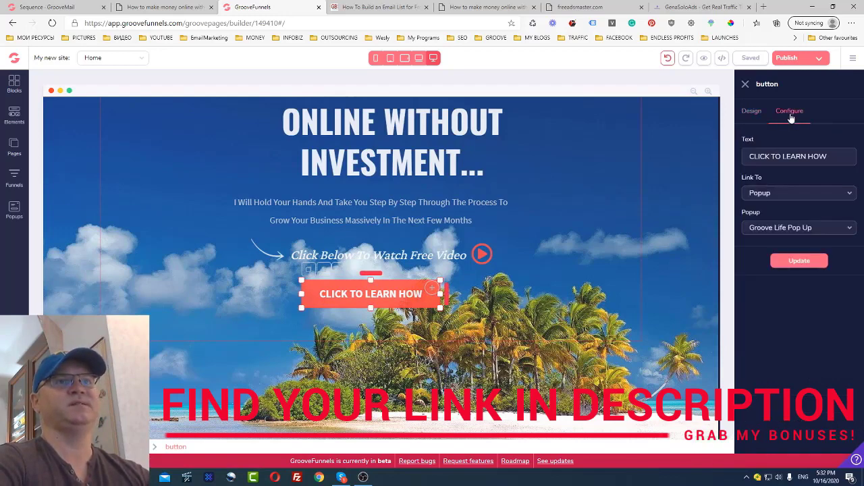
left_click(753, 113)
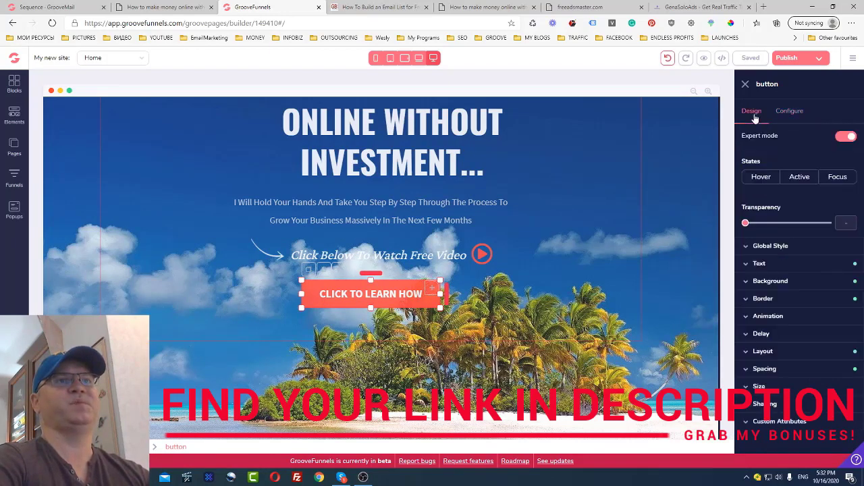
left_click(751, 283)
left_click(820, 301)
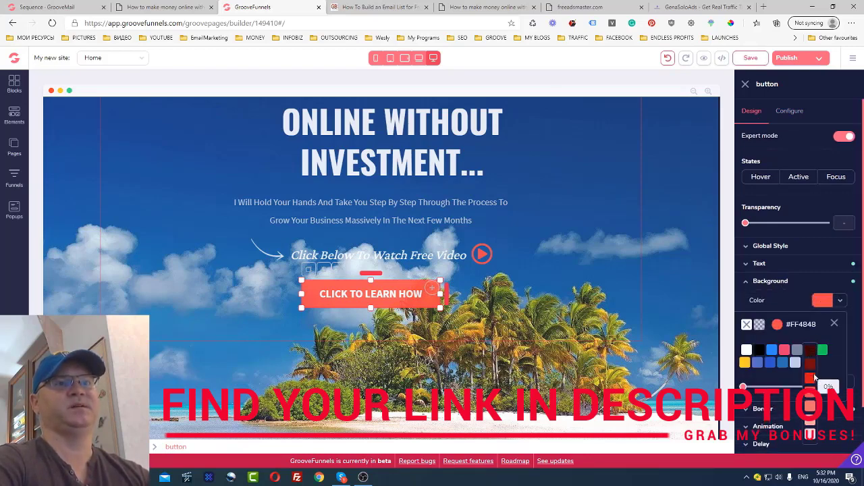
left_click(822, 353)
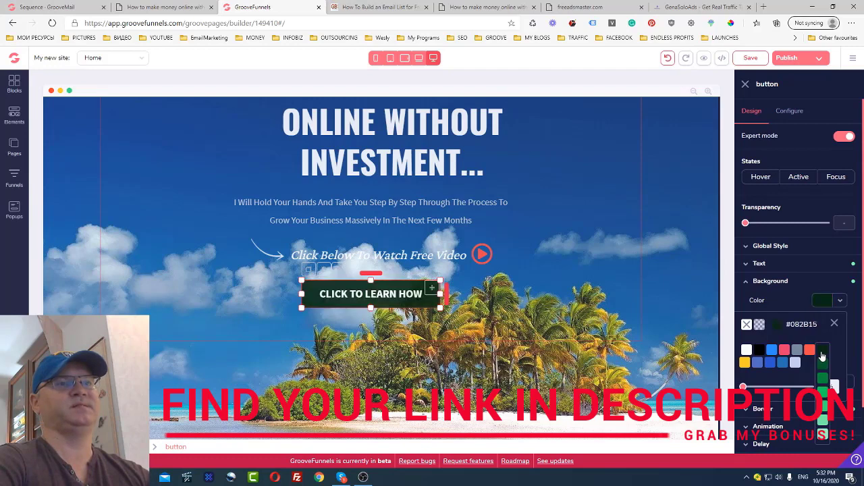
left_click(824, 394)
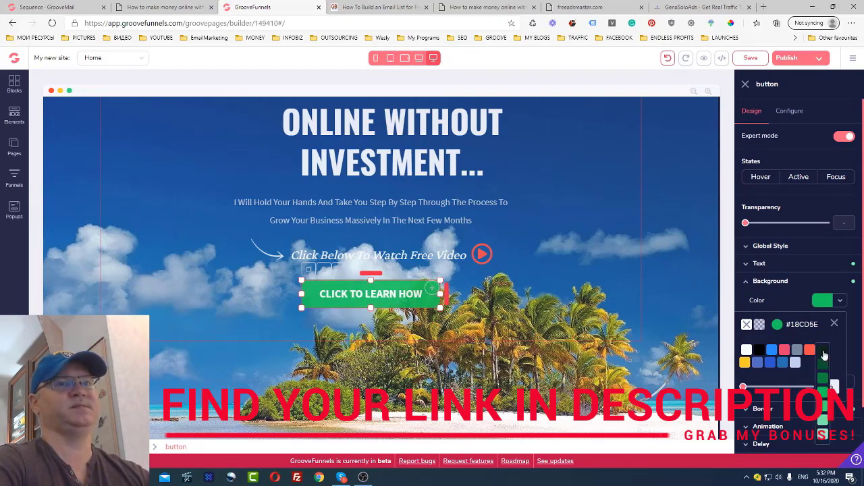
mouse_move(822, 350)
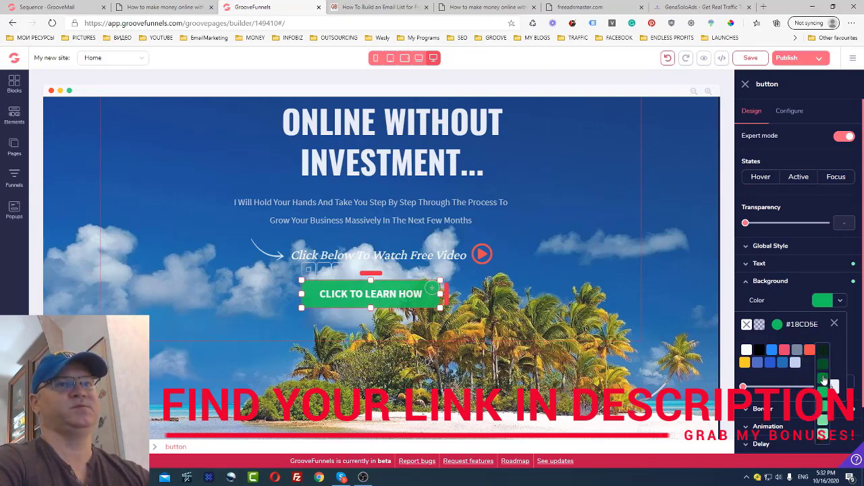
left_click(823, 382)
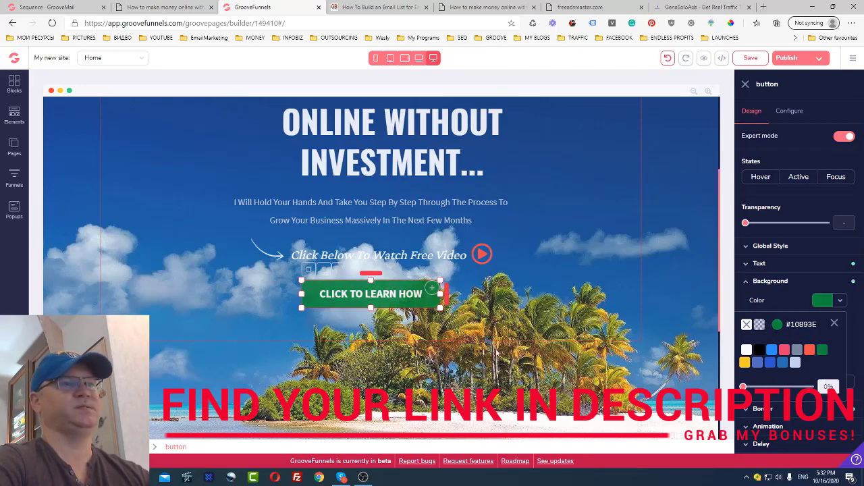
Widen the button, check its Groove Life Pop Up link, and expand Layout and Spacing.
left_click_drag(445, 295, 466, 292)
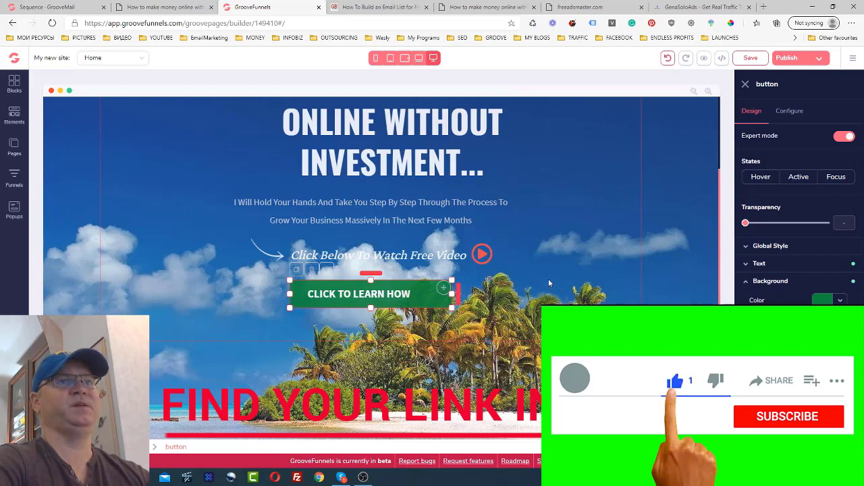
left_click(788, 112)
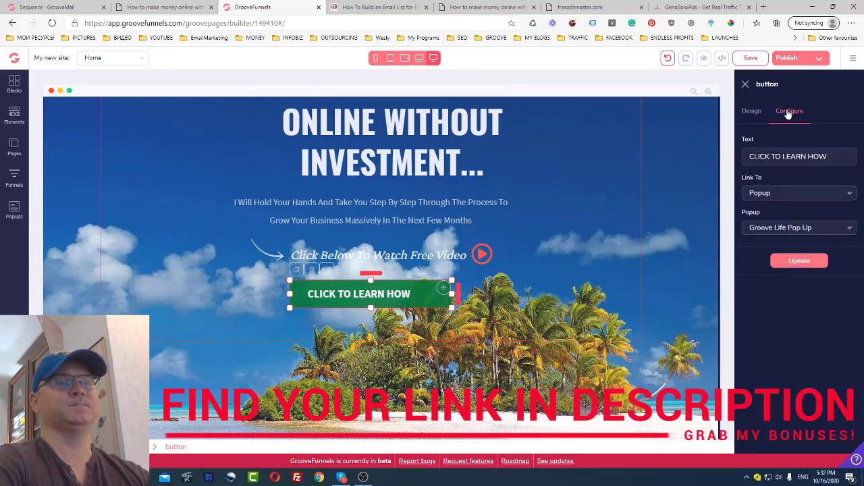
left_click(752, 115)
scroll(790, 276, "down", 1)
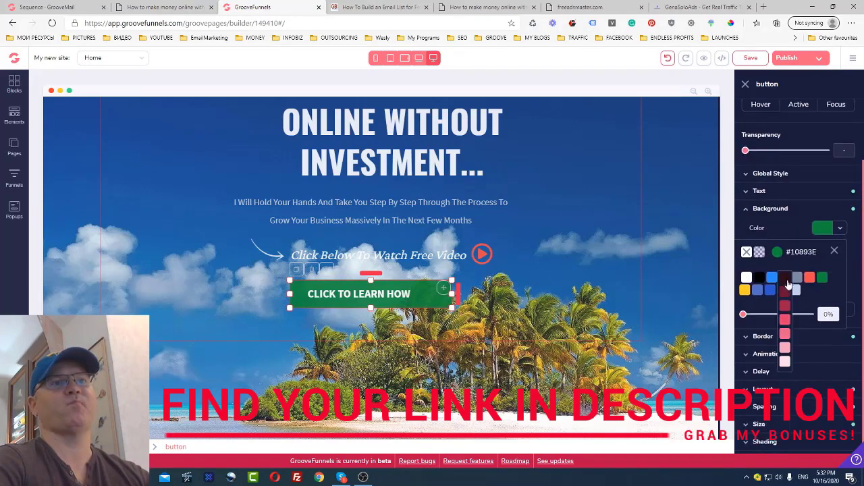
left_click(759, 393)
scroll(770, 395, "down", 1)
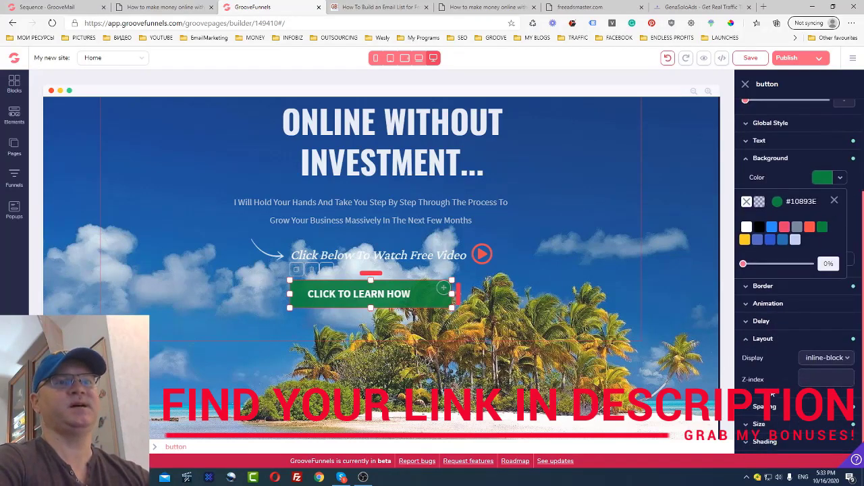
left_click(774, 408)
scroll(794, 395, "down", 1)
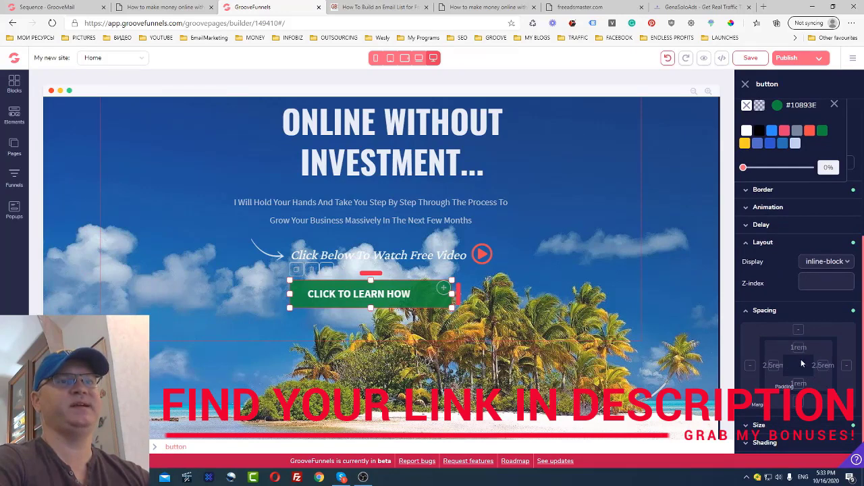
Undo the button widening and recent edits, redoing the last undone one.
left_click(666, 59)
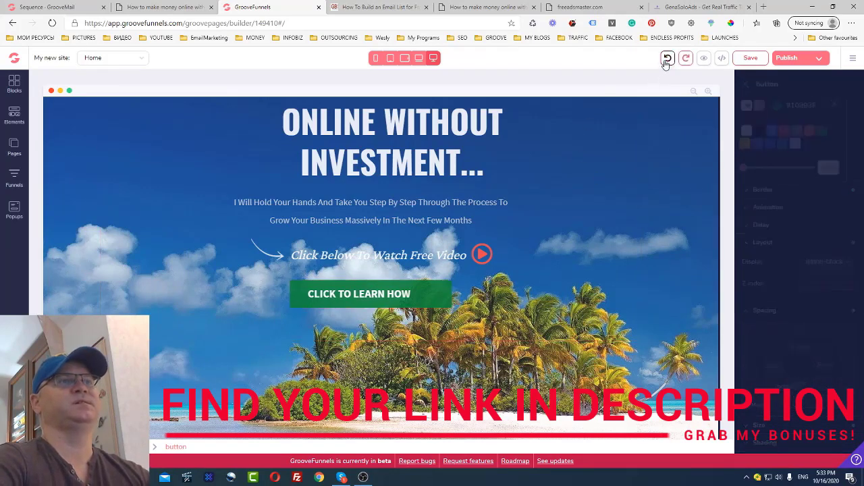
left_click(666, 60)
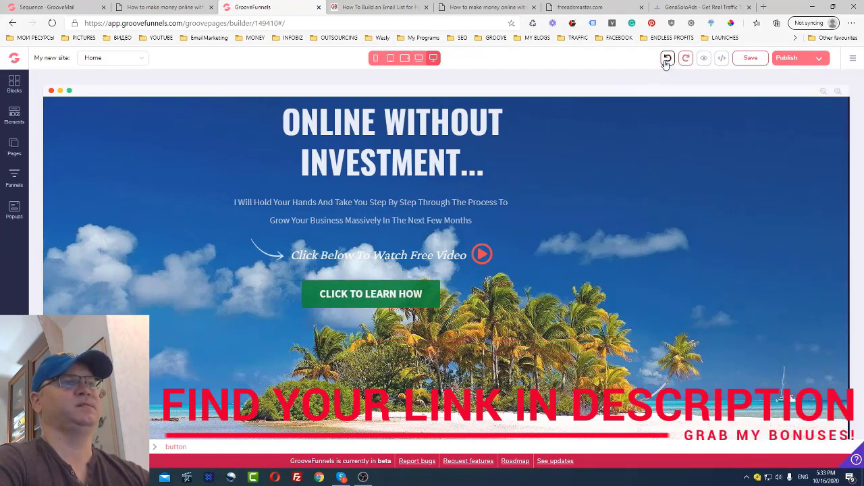
left_click(666, 60)
left_click(685, 59)
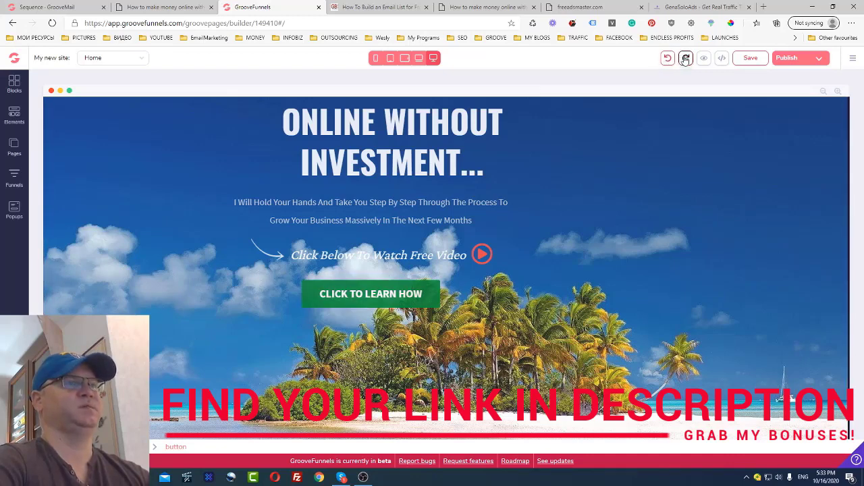
Save and publish the page, then return to the email-list blog post.
left_click(751, 59)
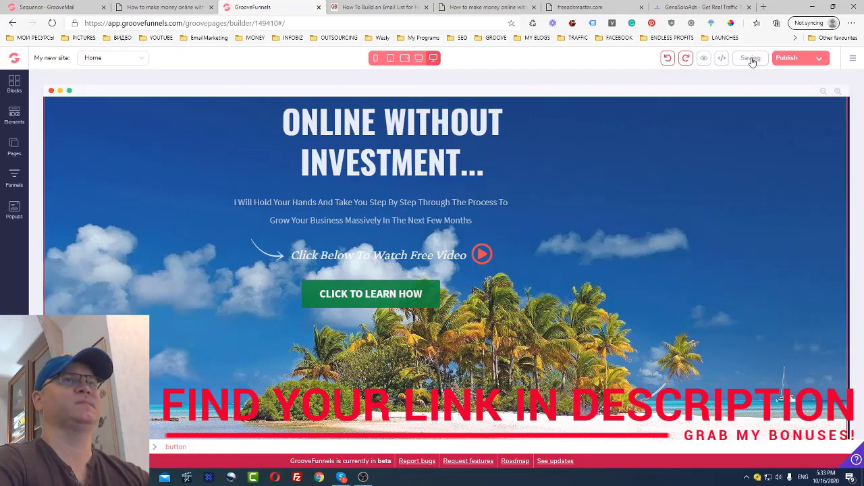
left_click(792, 60)
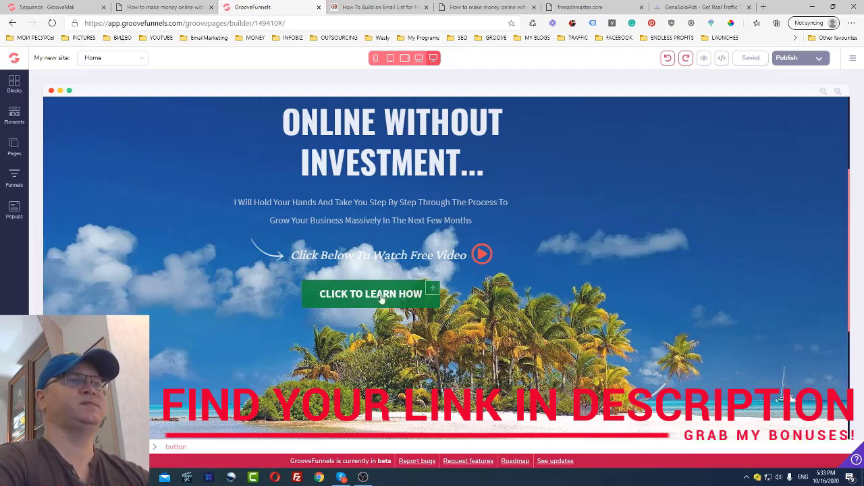
left_click(403, 8)
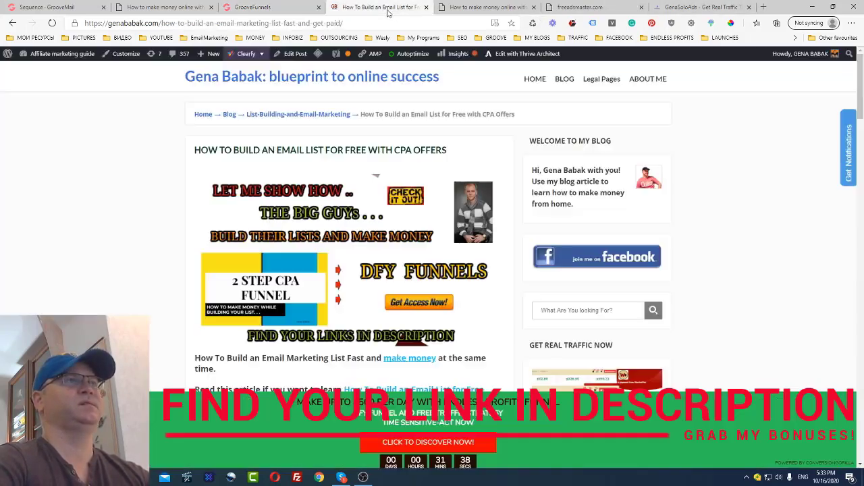
Load the live groovelife.club site in the article tab and reload it.
left_click(465, 8)
left_click(356, 23)
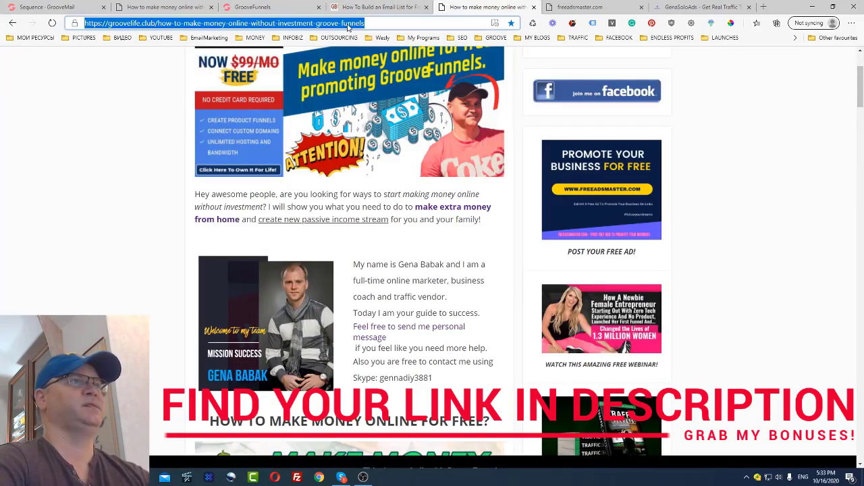
type("GRO")
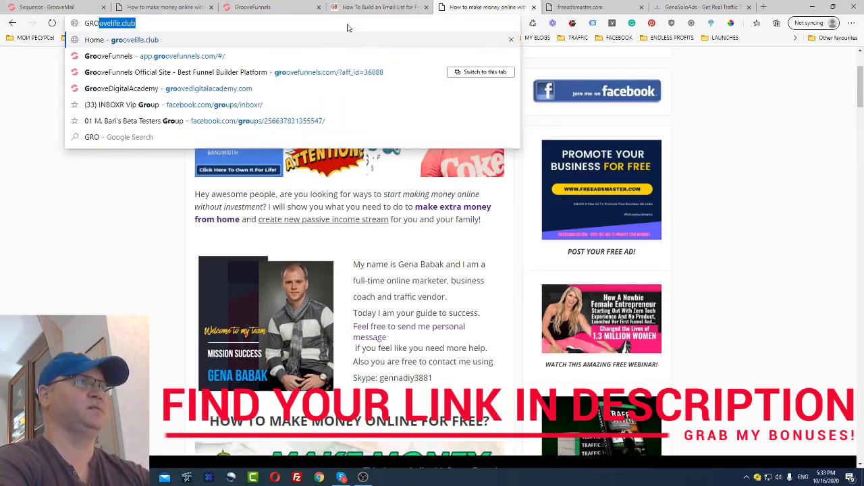
key("Return")
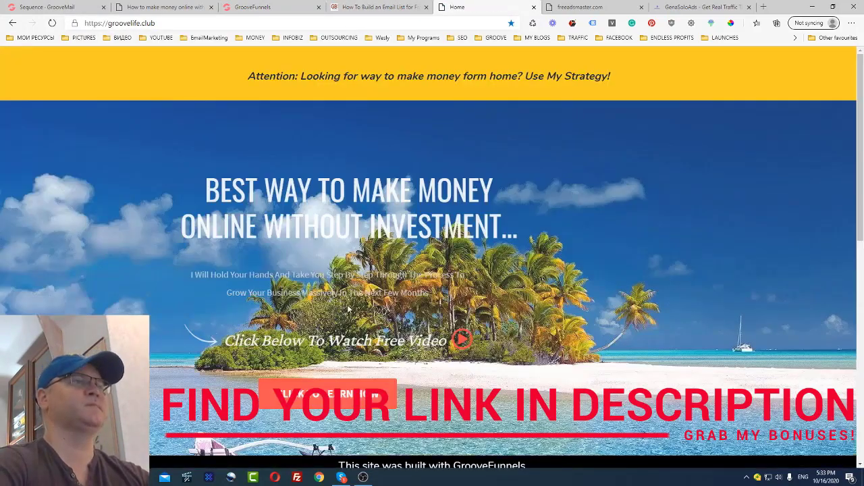
left_click(53, 22)
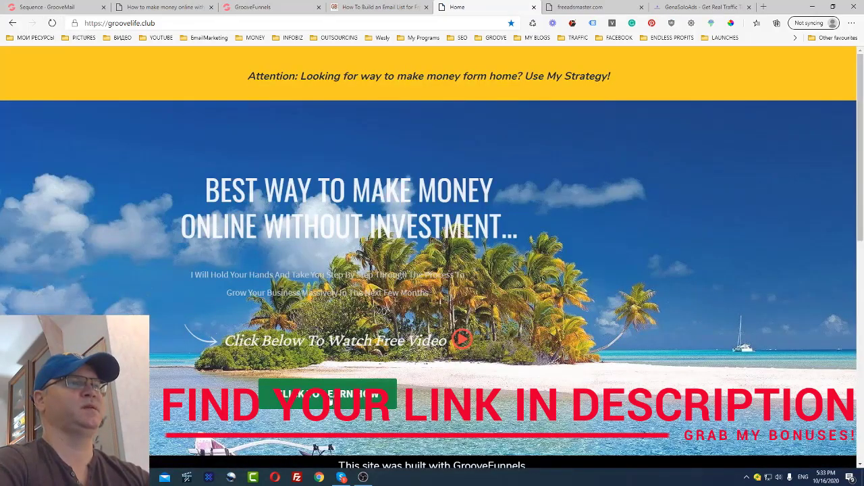
Test the CTA button's email opt-in popup, close it, and return to the GrooveFunnels builder.
left_click(330, 399)
left_click(634, 89)
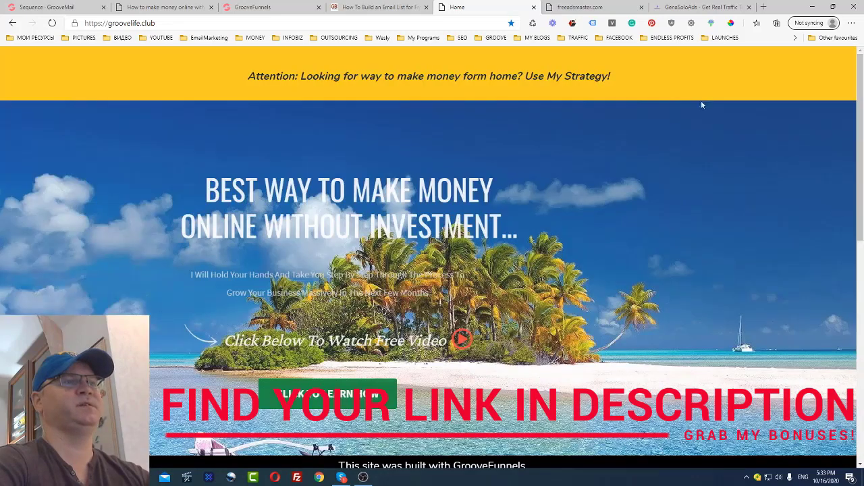
left_click(380, 9)
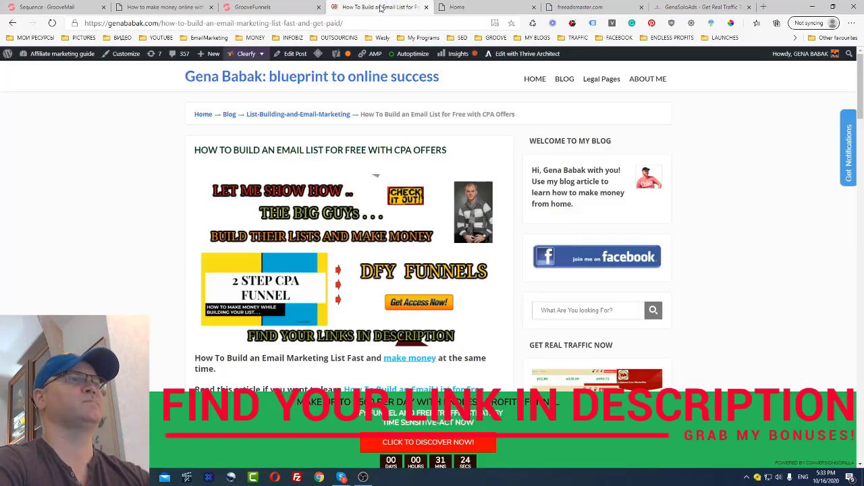
left_click(297, 10)
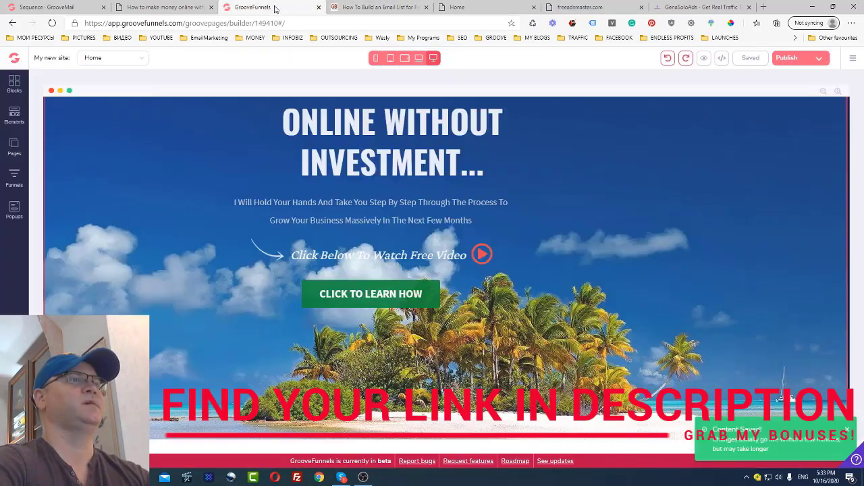
Open the 'How to make money online without investment' page from the Pages list and scroll through it.
left_click(13, 149)
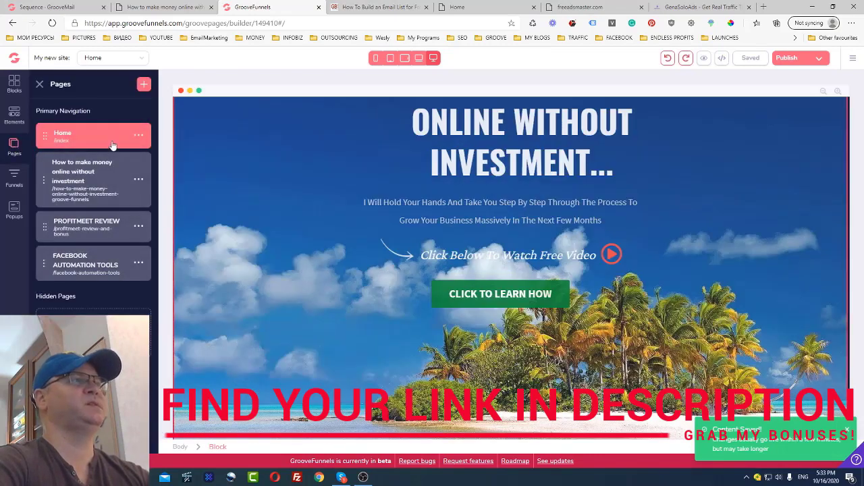
left_click(89, 184)
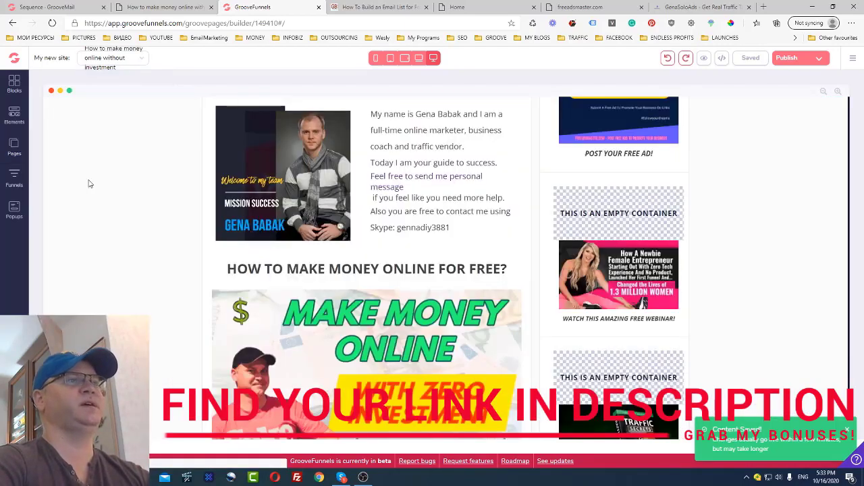
scroll(398, 226, "down", 5)
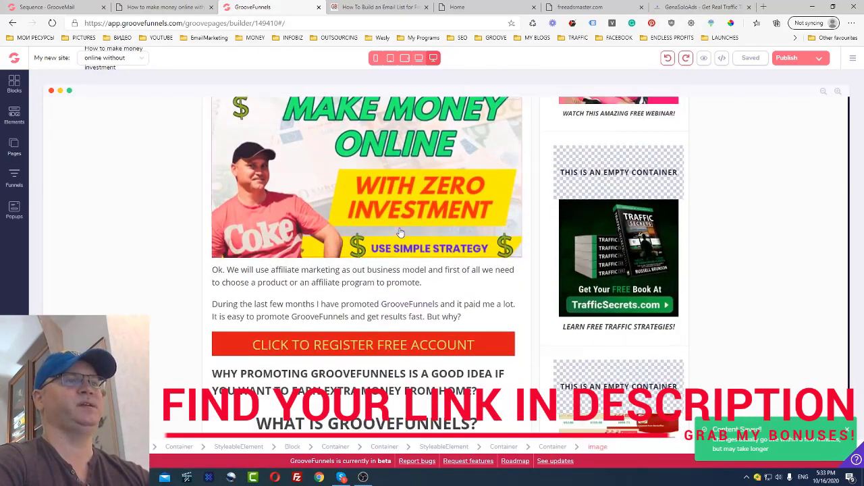
scroll(399, 230, "down", 10)
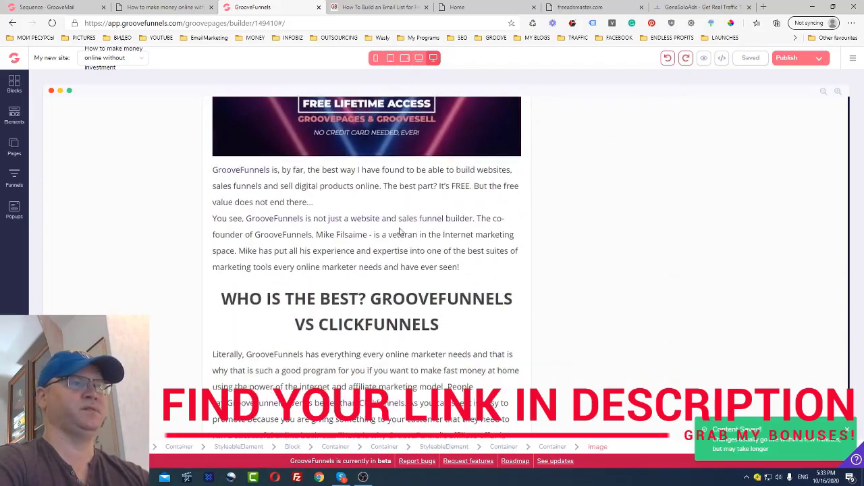
scroll(399, 231, "down", 10)
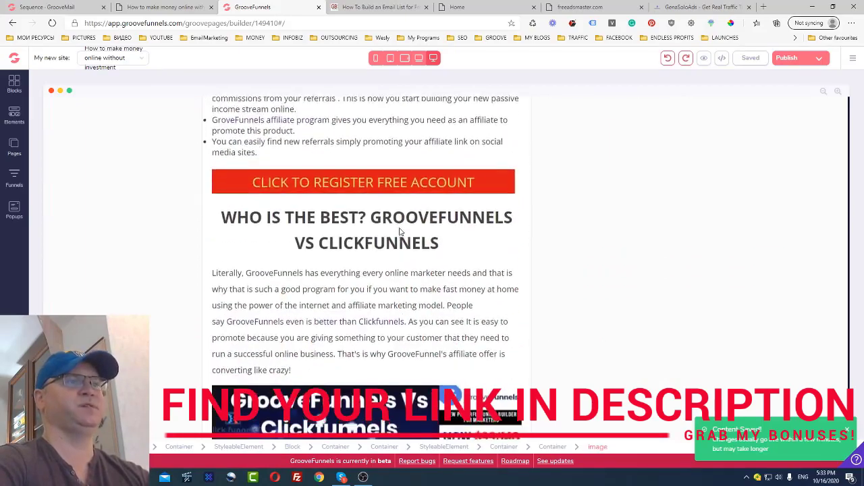
scroll(399, 231, "down", 10)
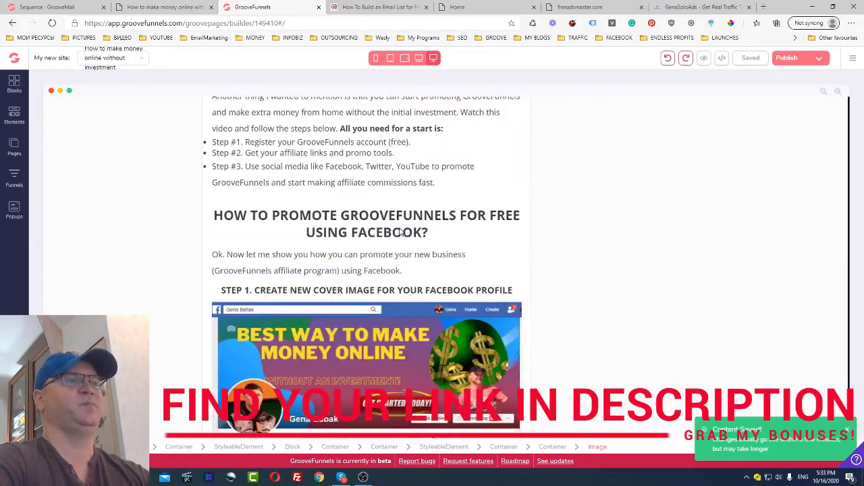
scroll(399, 232, "down", 10)
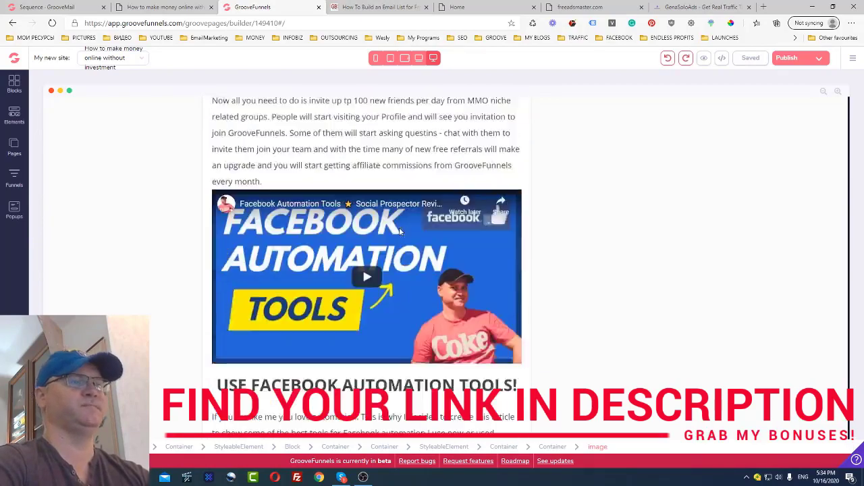
scroll(399, 232, "down", 10)
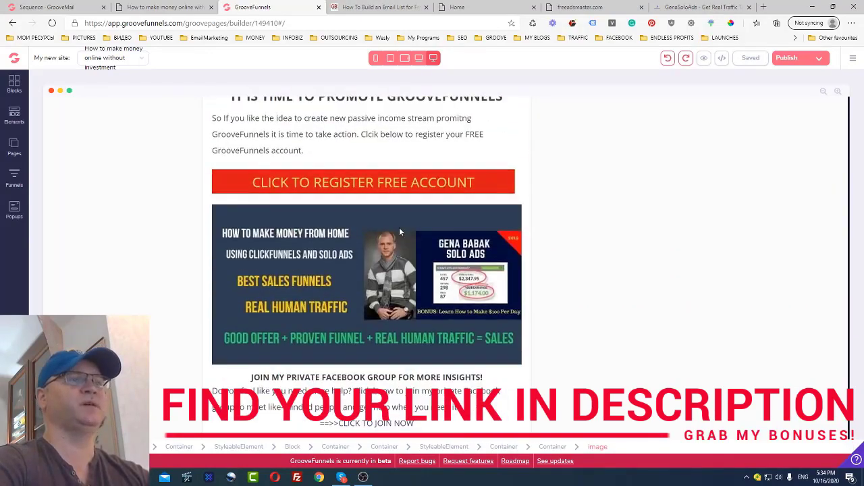
scroll(399, 231, "up", 10)
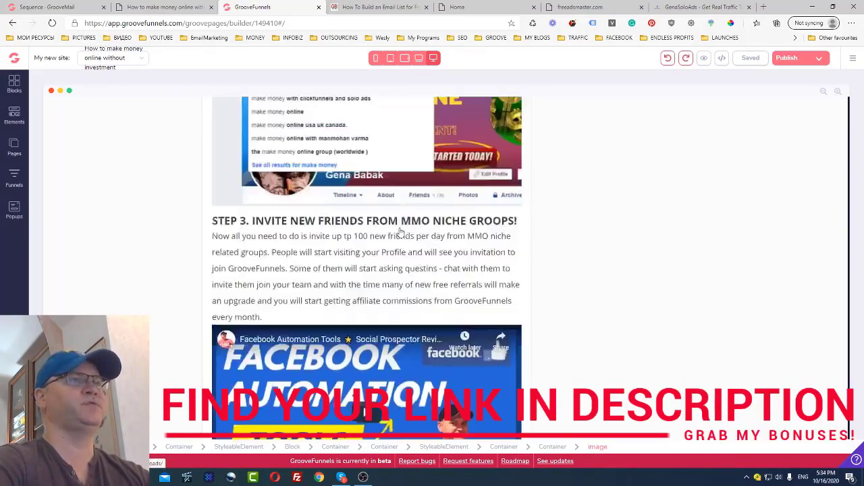
scroll(399, 232, "up", 10)
scroll(399, 231, "down", 2)
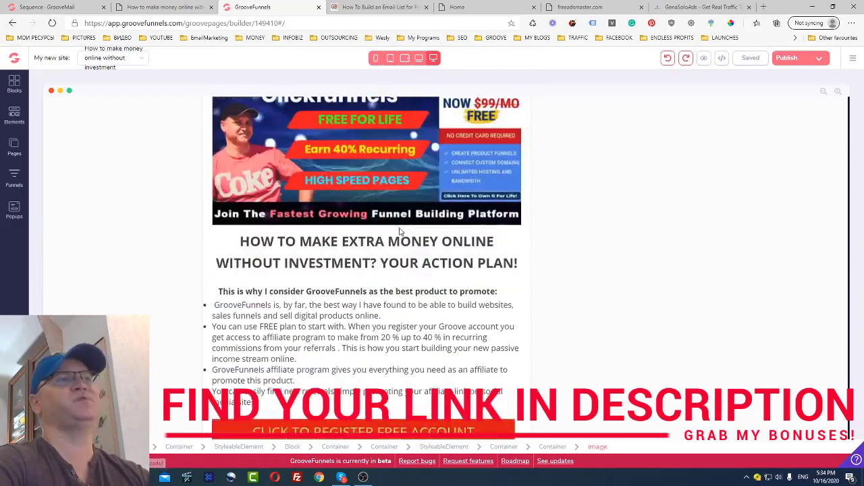
scroll(399, 231, "up", 4)
scroll(399, 232, "up", 12)
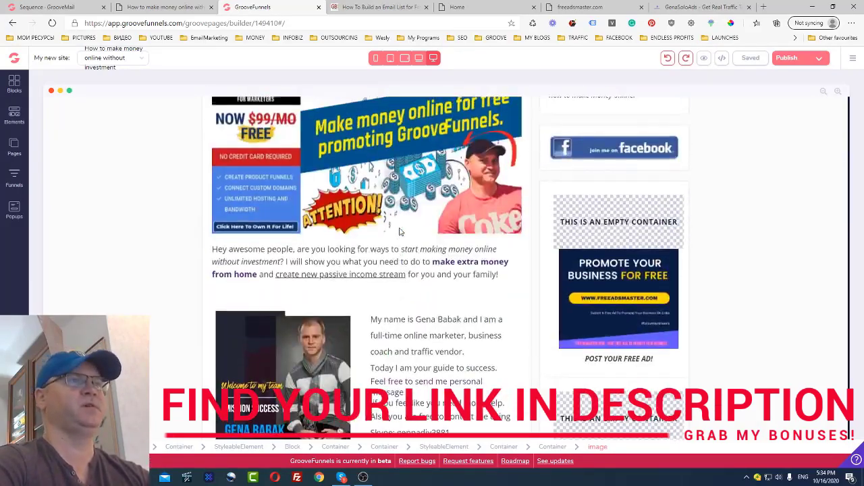
left_click(12, 154)
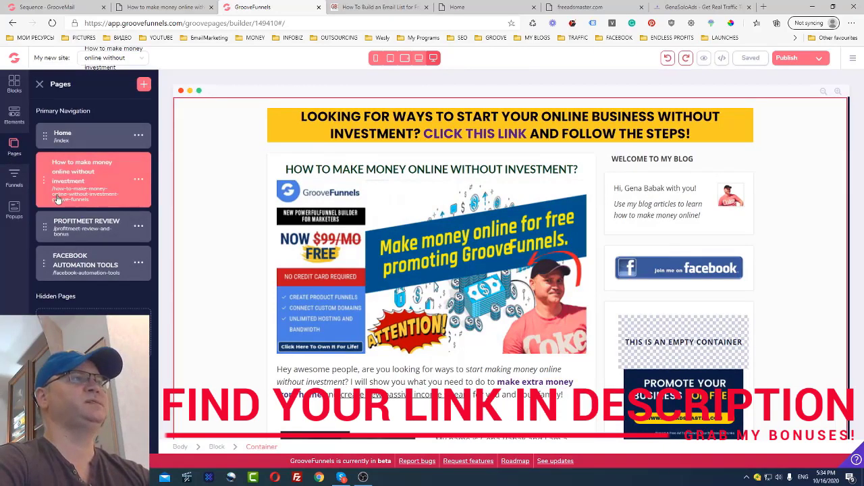
Open the PROFITMEET REVIEW page settings, look through them, then show the Pages list again.
left_click(137, 228)
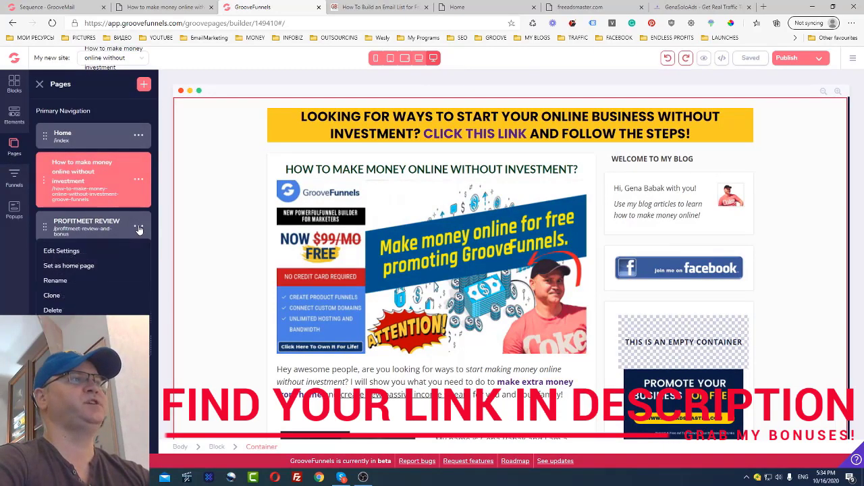
left_click(62, 251)
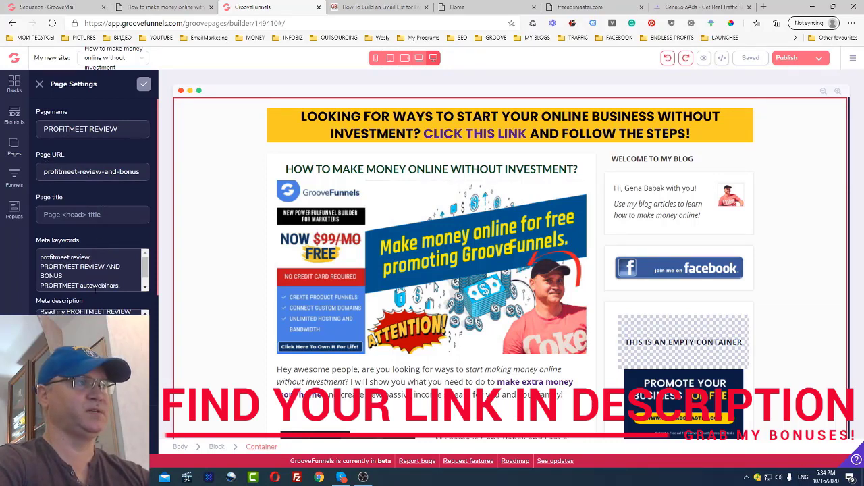
scroll(628, 204, "down", 6)
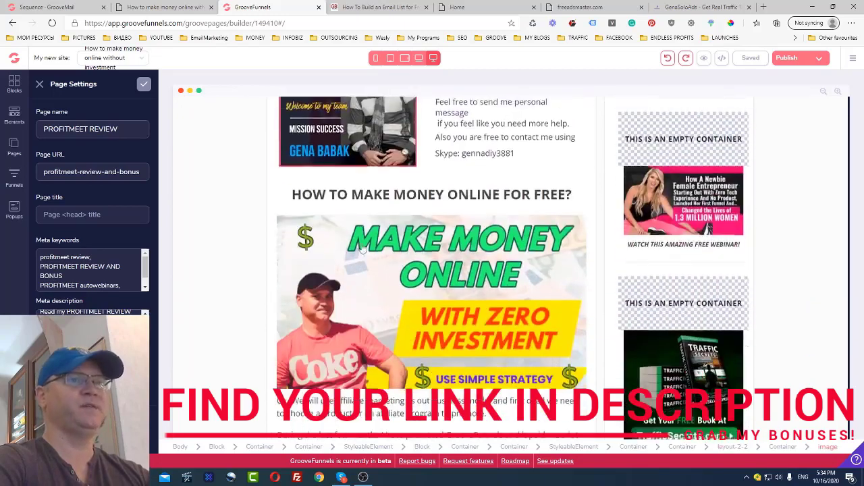
scroll(629, 204, "down", 4)
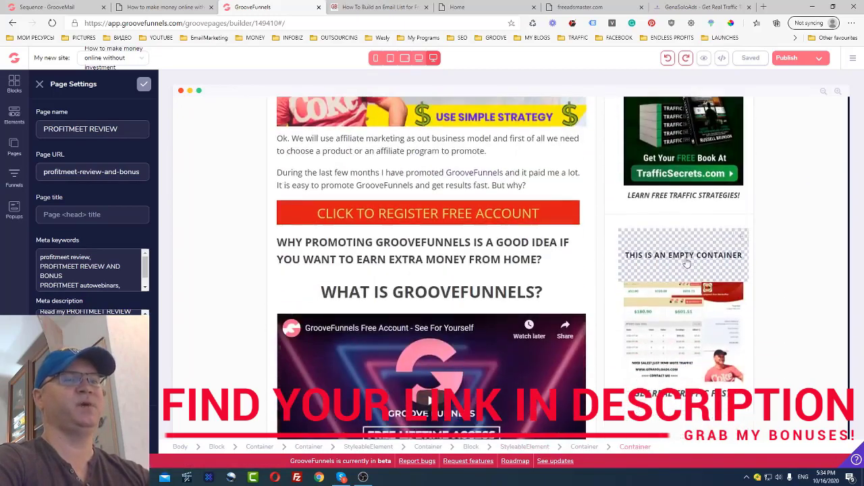
scroll(218, 243, "up", 5)
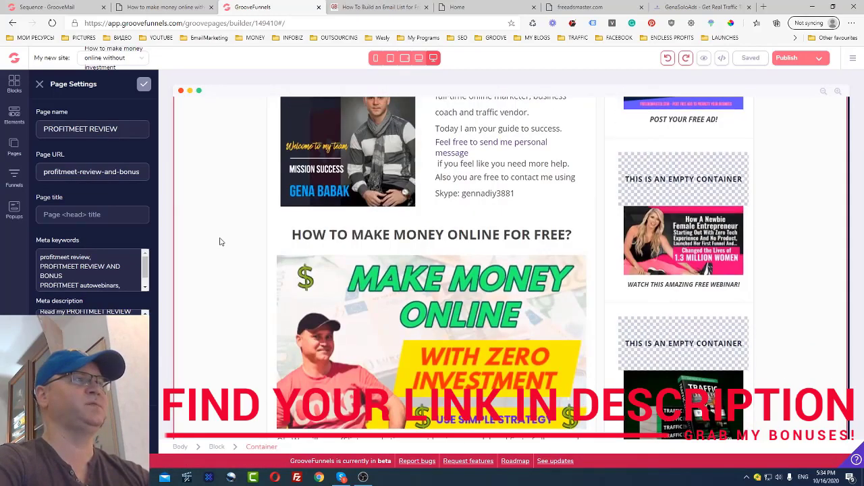
left_click(11, 149)
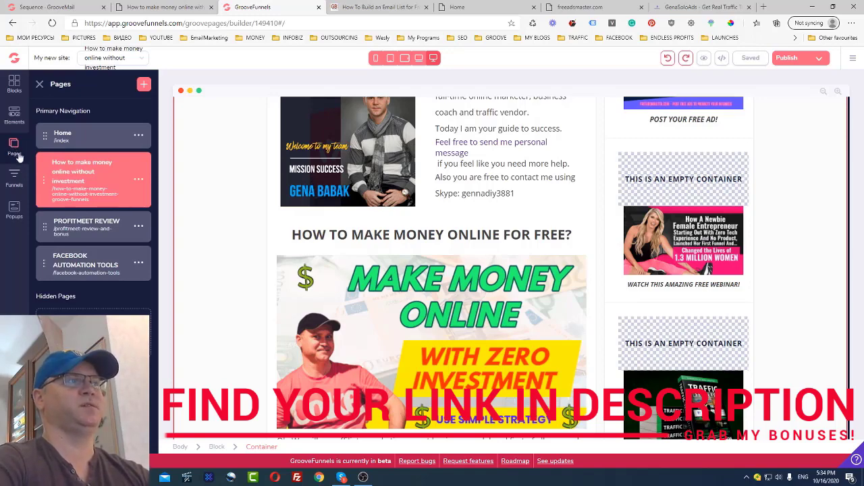
Load the PROFITMEET REVIEW page into the editor from the Pages list.
scroll(473, 270, "down", 5)
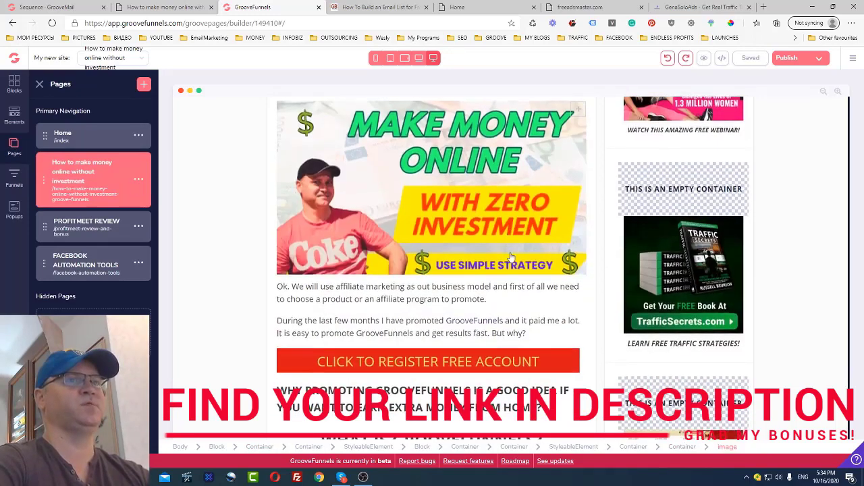
scroll(511, 257, "up", 5)
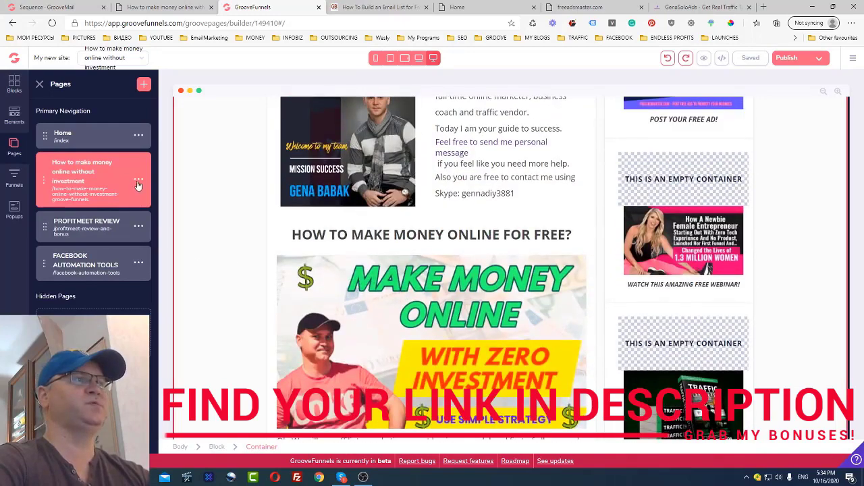
left_click(138, 180)
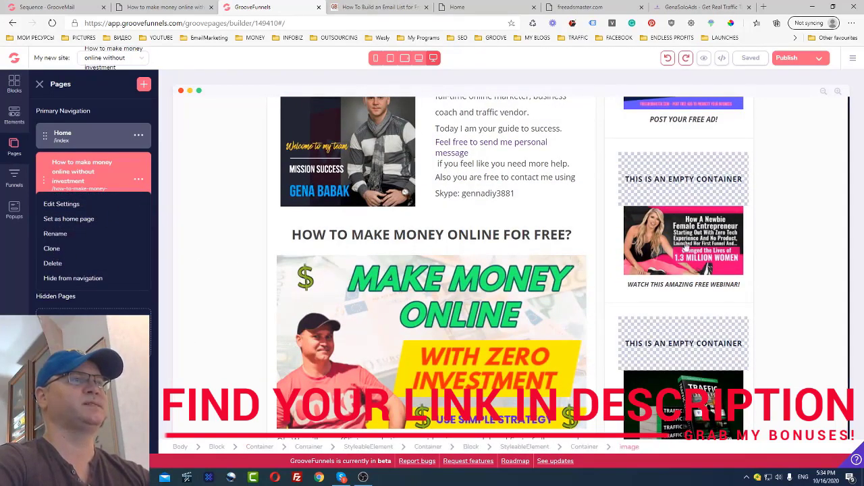
left_click(246, 278)
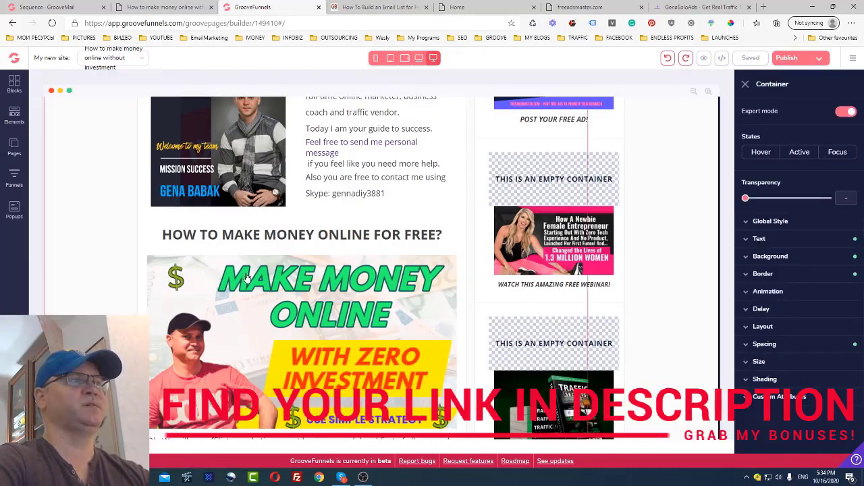
left_click(12, 150)
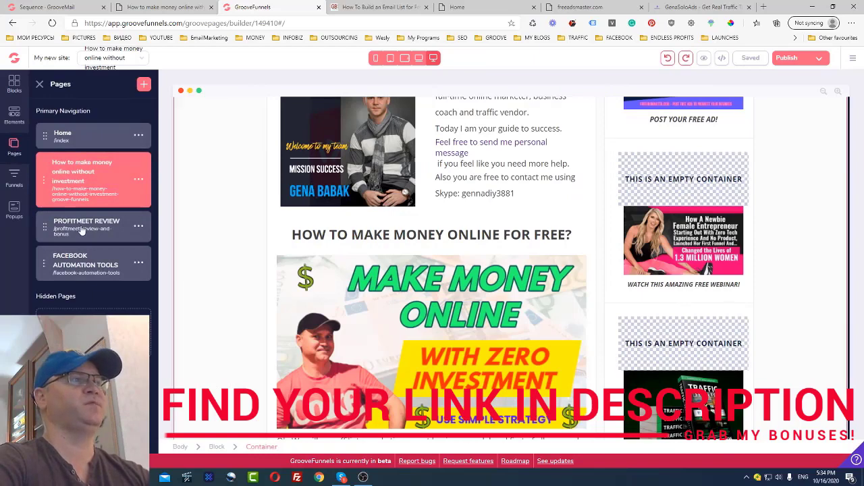
left_click(81, 231)
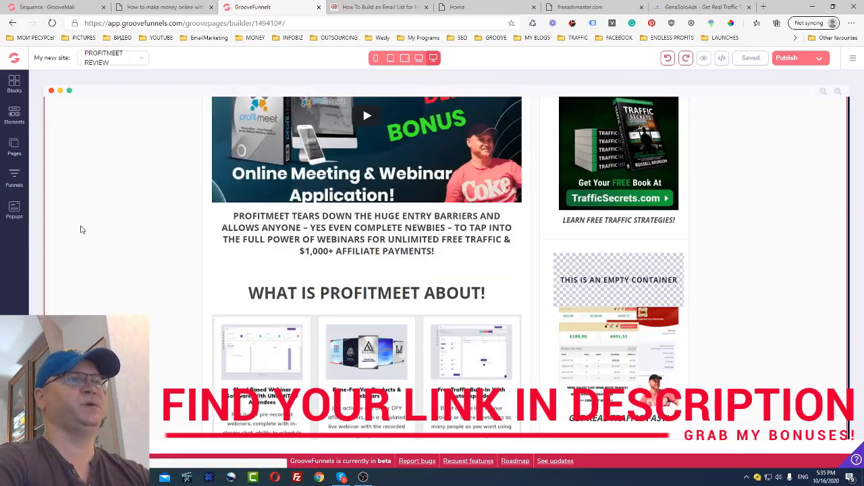
Scroll the ProfitMeet page, then browse the MY BLOGS bookmarks into the GROOVE folder.
scroll(128, 239, "up", 5)
scroll(133, 245, "down", 3)
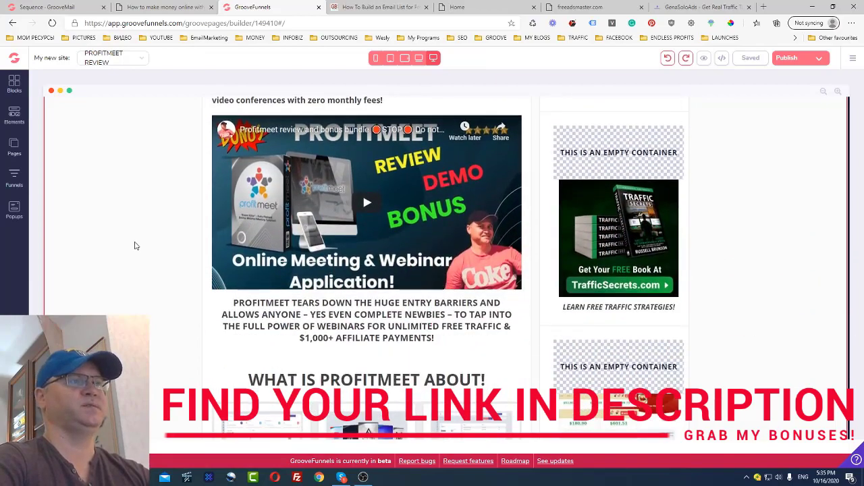
scroll(135, 245, "down", 10)
scroll(134, 246, "up", 8)
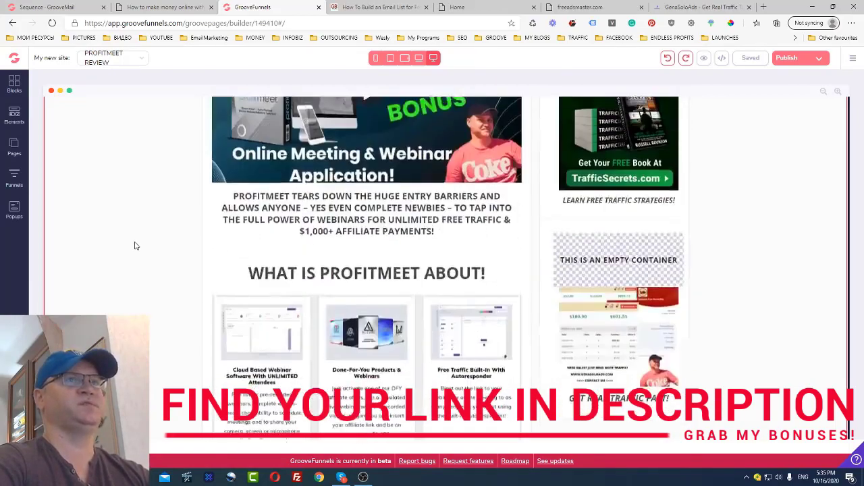
scroll(134, 246, "up", 6)
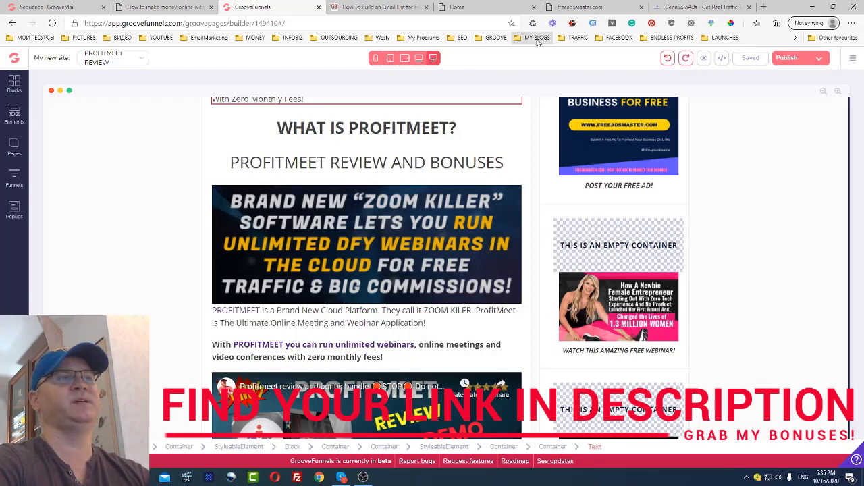
left_click(537, 38)
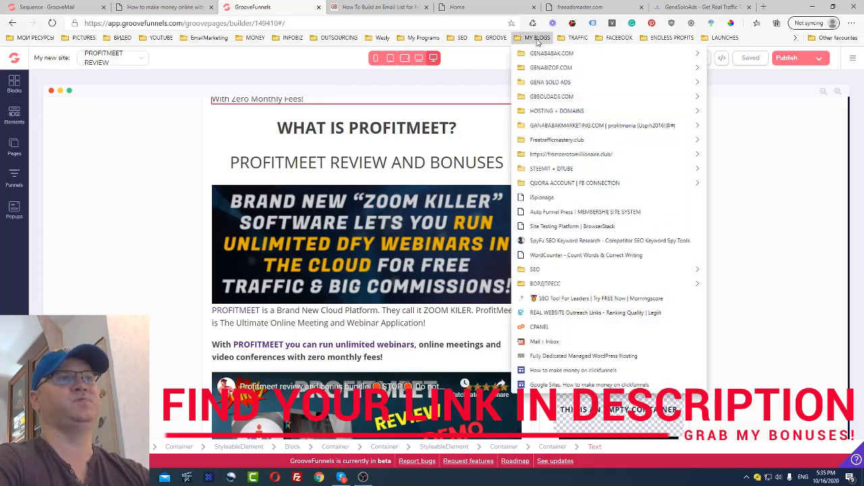
mouse_move(495, 37)
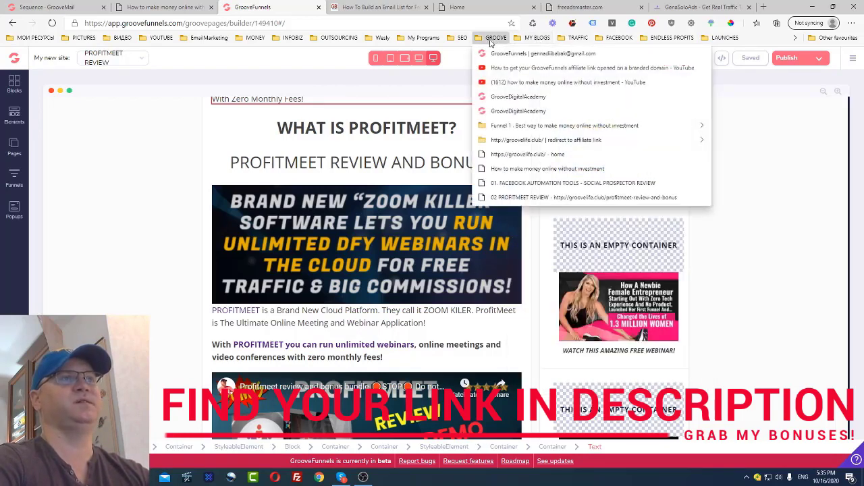
Open the 02 PROFITMEET REVIEW bookmark in a new tab and scroll through the live page.
right_click(507, 199)
left_click(524, 207)
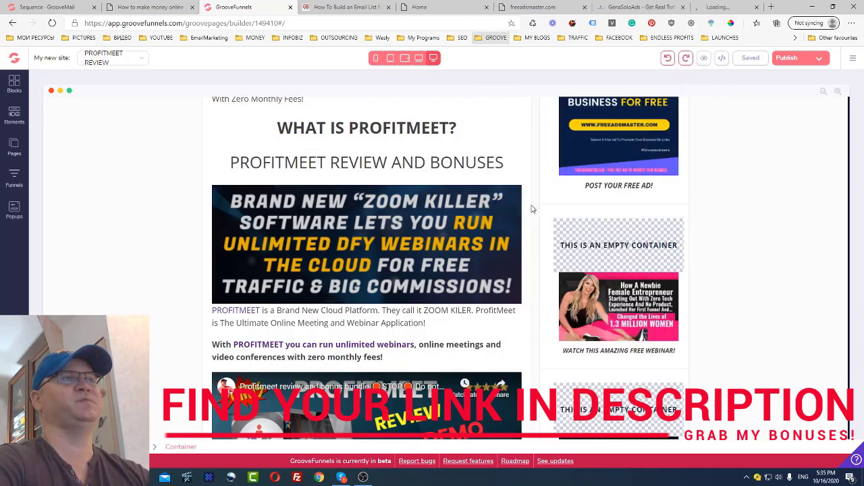
left_click(706, 6)
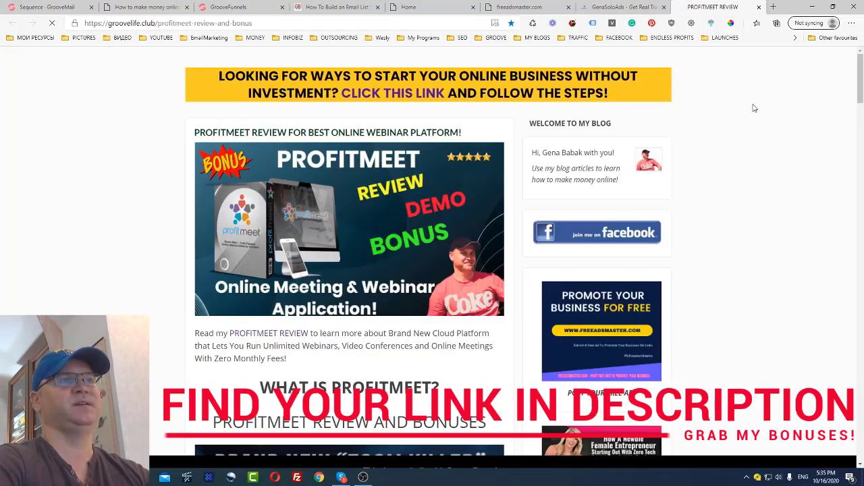
scroll(755, 108, "down", 5)
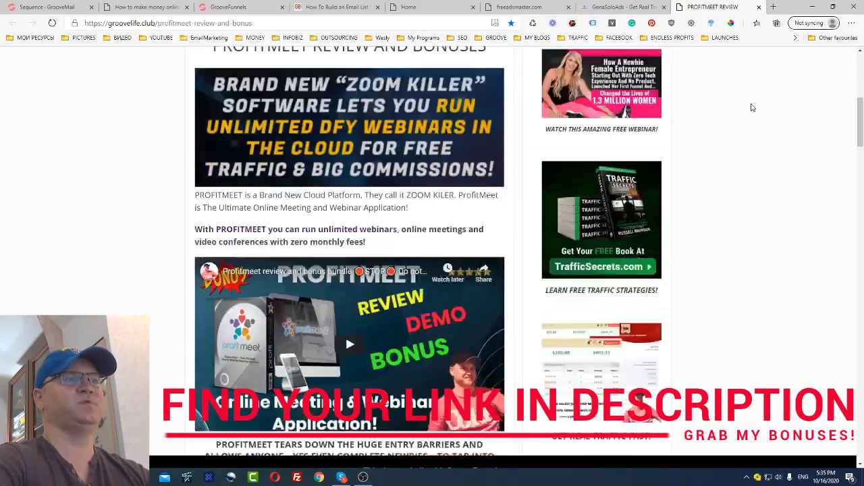
scroll(753, 108, "down", 4)
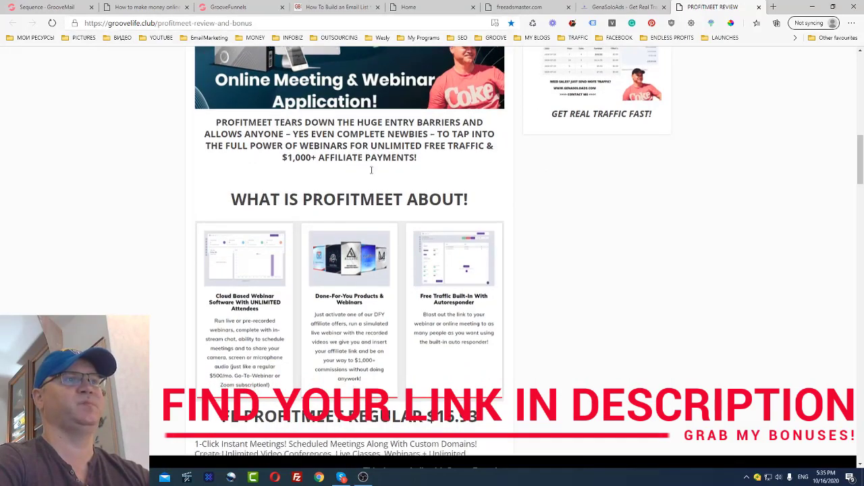
scroll(373, 221, "down", 7)
scroll(373, 221, "down", 1)
Check the ProfitMeet bonus link, close the bonus and email-list tabs, and return to GrooveFunnels.
left_click(372, 176)
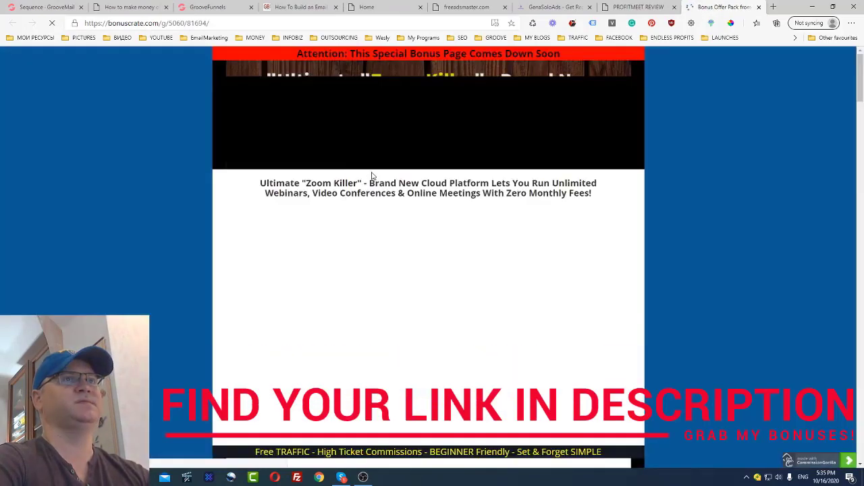
left_click(759, 7)
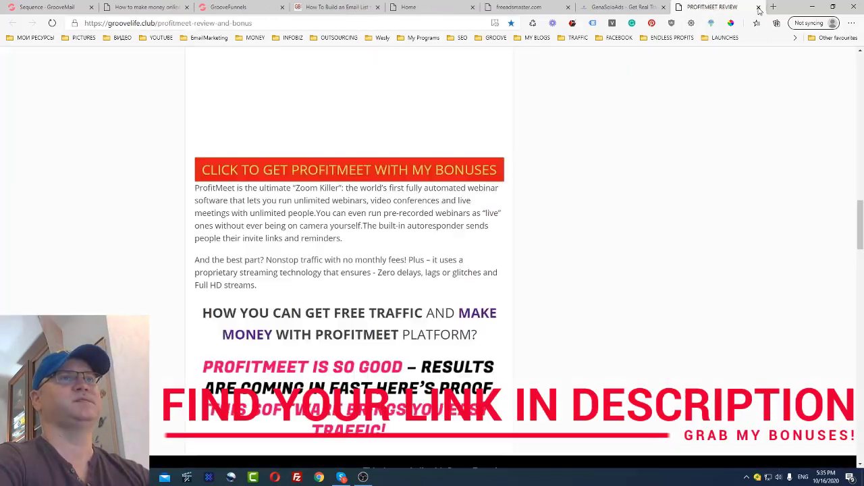
left_click(427, 10)
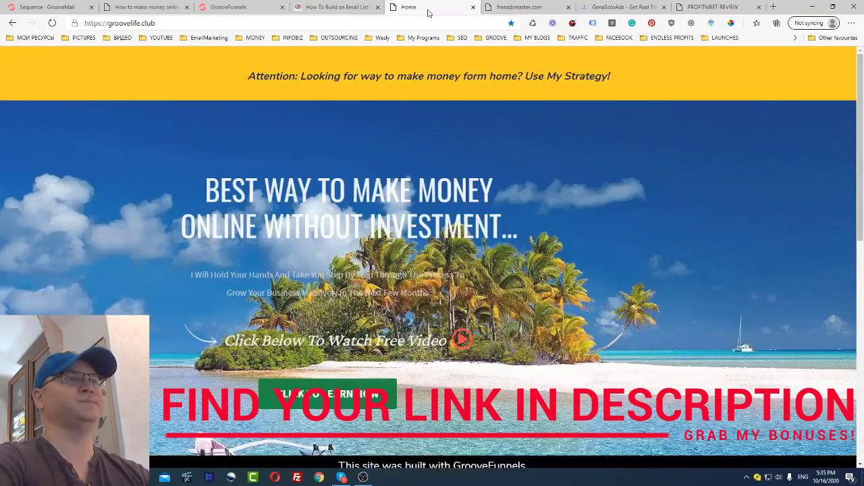
scroll(571, 213, "down", 4)
scroll(571, 213, "up", 4)
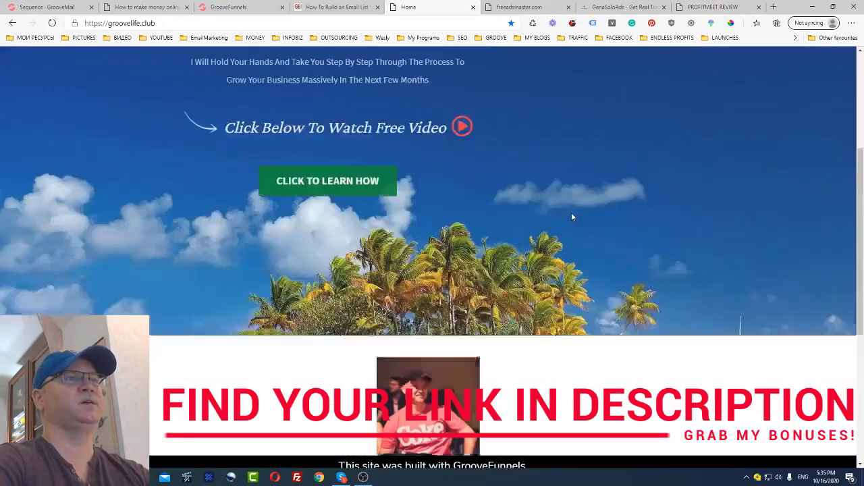
left_click(333, 7)
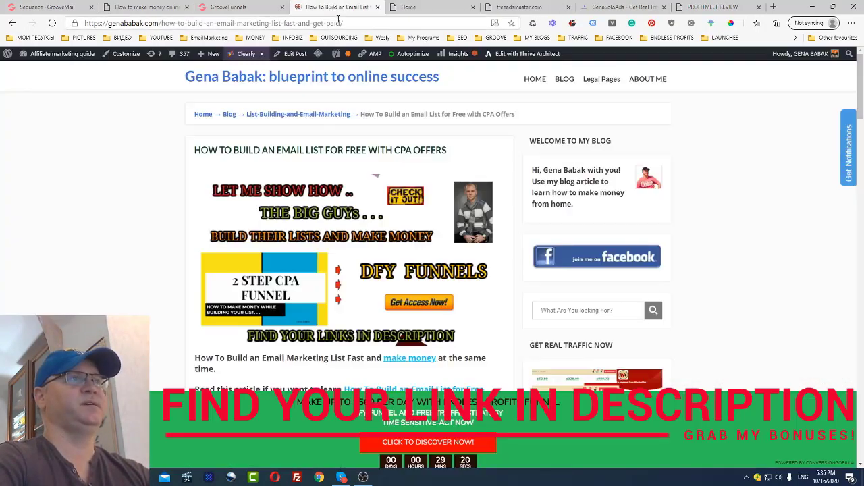
left_click(377, 7)
left_click(244, 10)
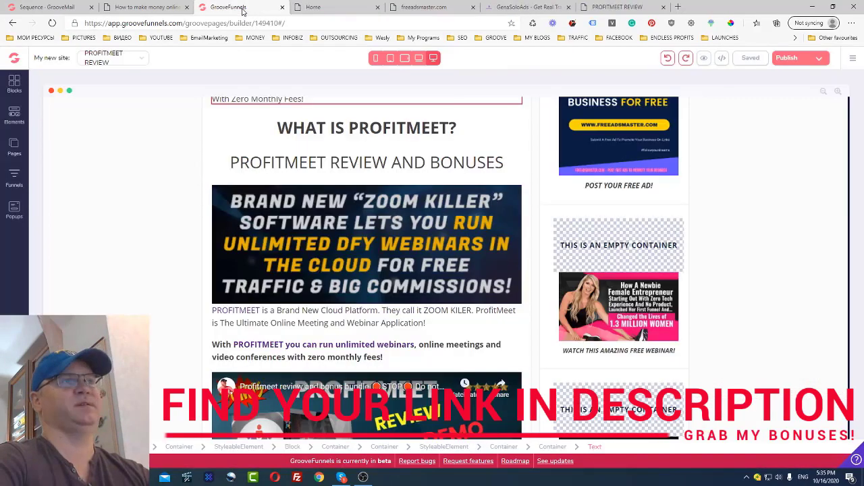
Read through the How to make money online article in its tab.
left_click(142, 7)
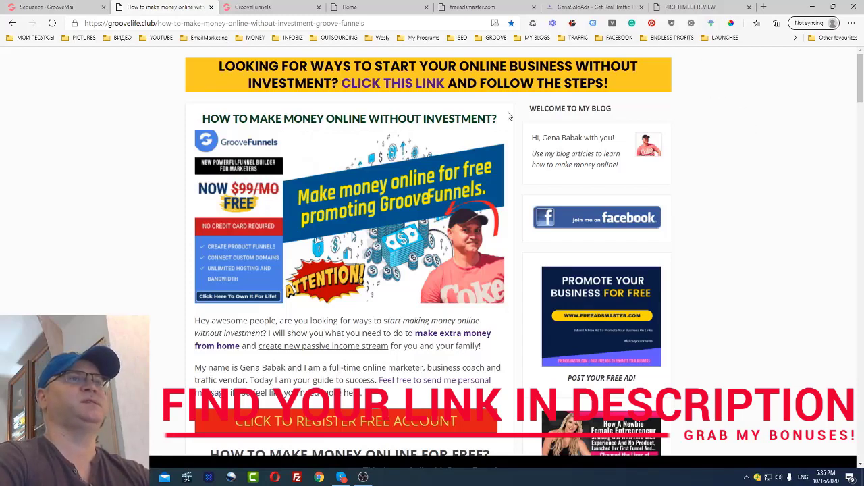
scroll(451, 248, "down", 10)
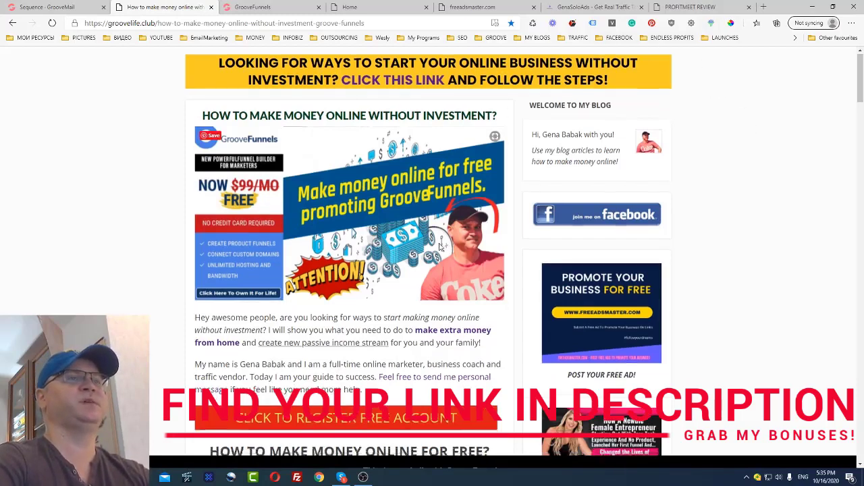
scroll(438, 247, "down", 3)
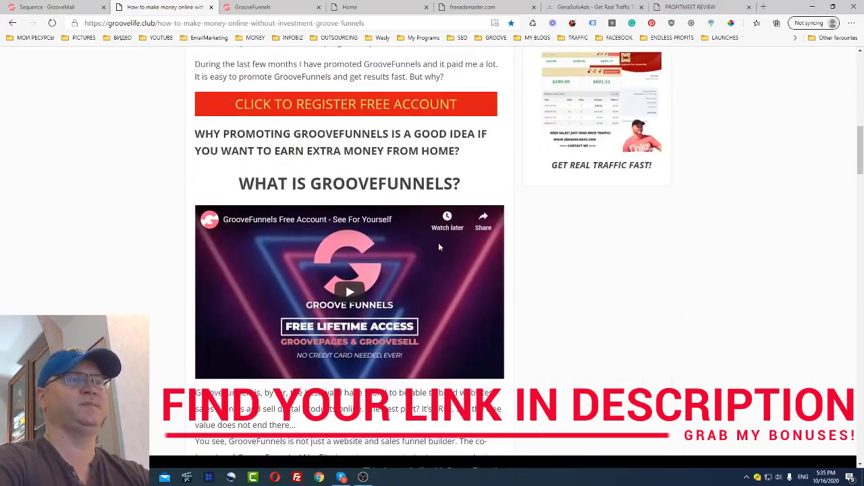
scroll(439, 247, "up", 2)
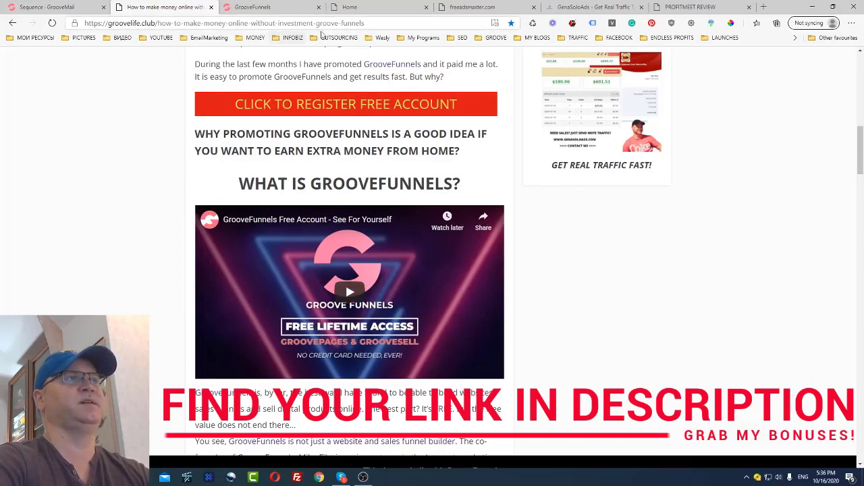
scroll(372, 157, "down", 3)
scroll(372, 157, "down", 4)
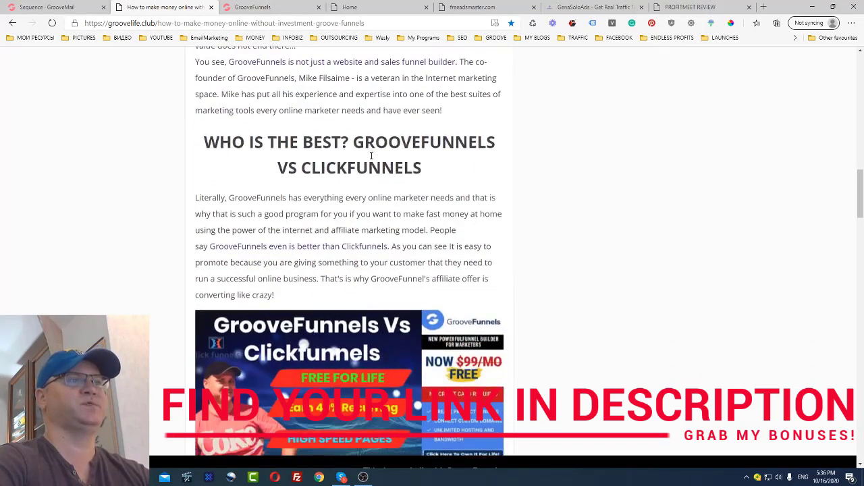
scroll(391, 156, "down", 5)
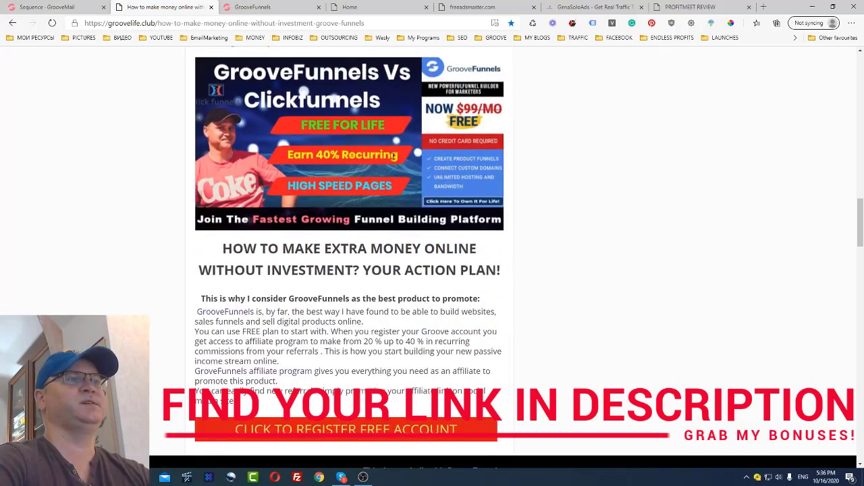
scroll(393, 160, "down", 8)
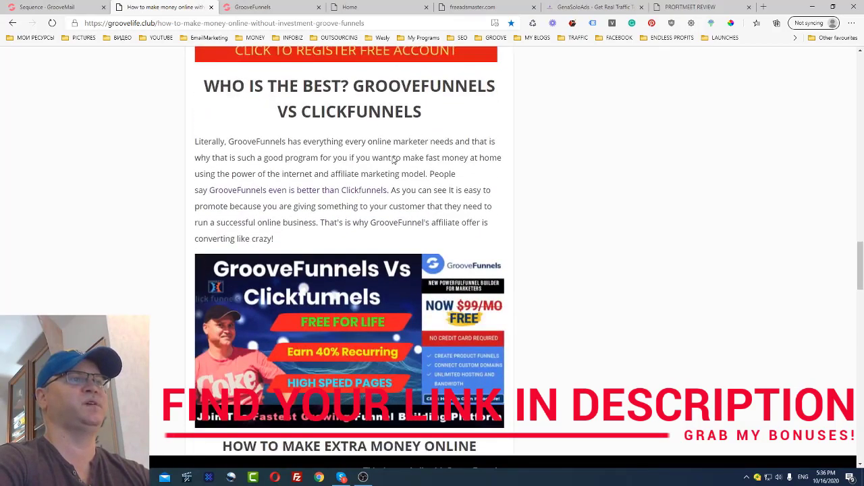
scroll(393, 154, "down", 1)
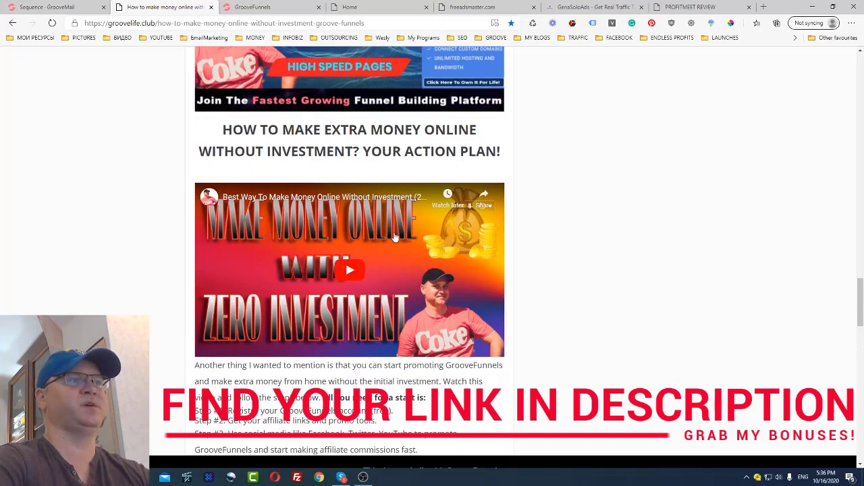
scroll(424, 233, "down", 1)
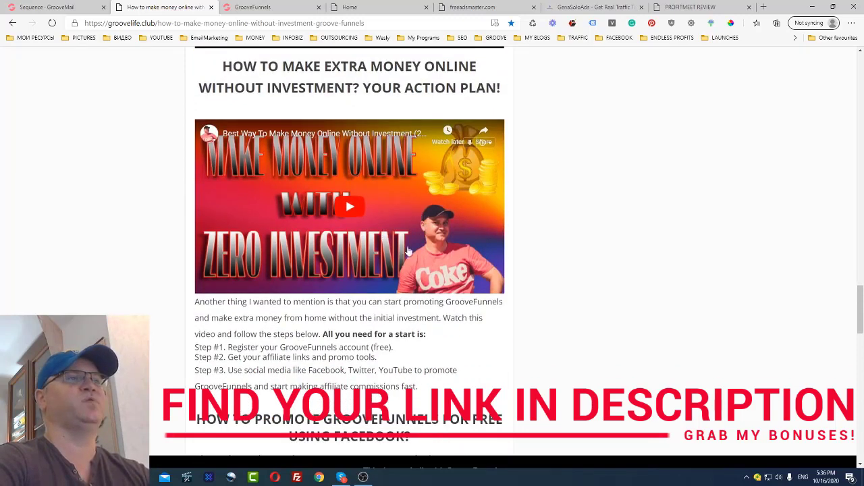
scroll(390, 195, "down", 1)
scroll(391, 196, "down", 2)
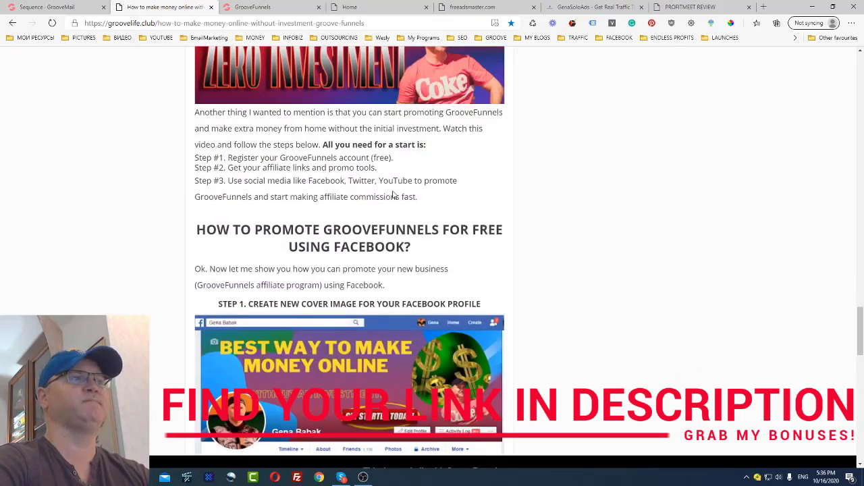
scroll(393, 195, "down", 2)
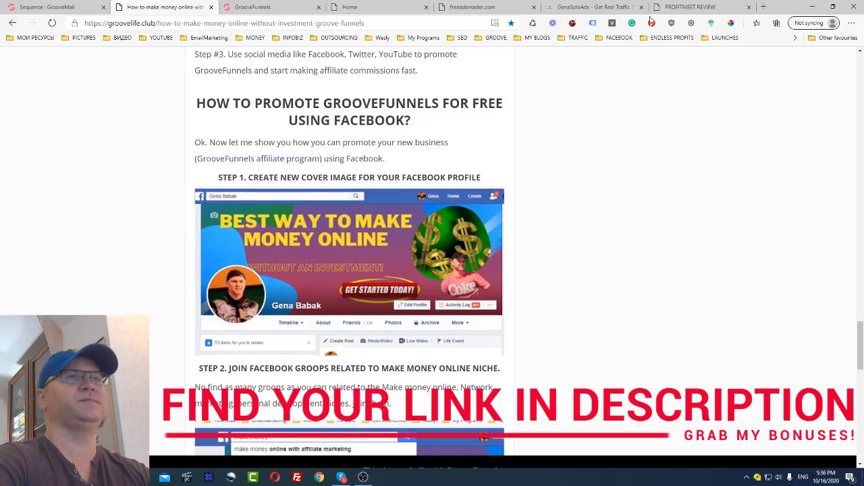
Open the Clickfunnels Mastery and Solo Ads Facebook group in the PROFITMEET REVIEW tab.
left_click(698, 10)
left_click(279, 25)
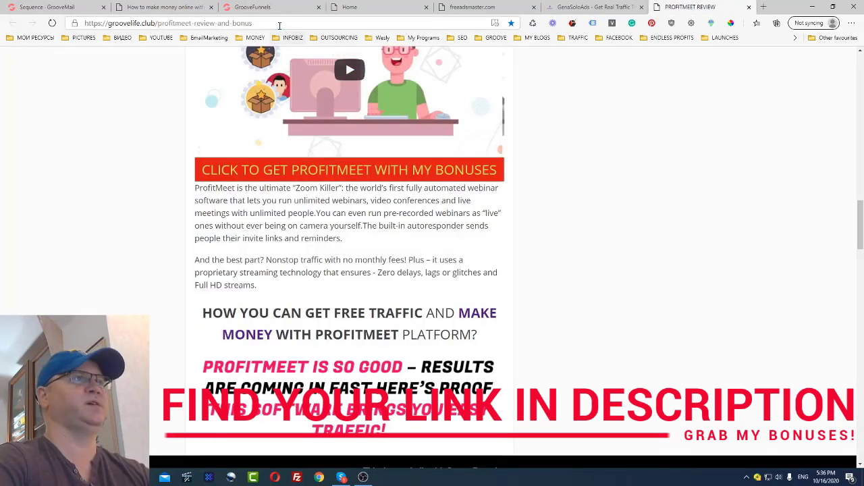
type("f")
key("Return")
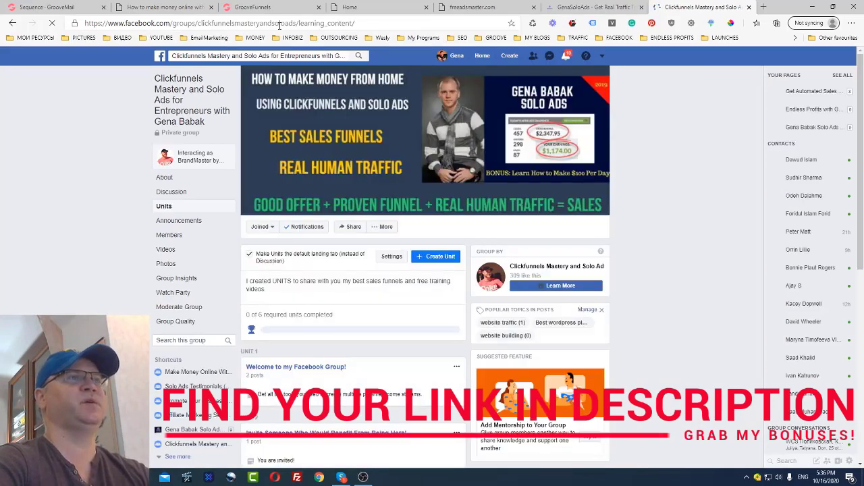
Open the groovelife.club link from the profile's cover photo post in a new tab and view it.
left_click(455, 57)
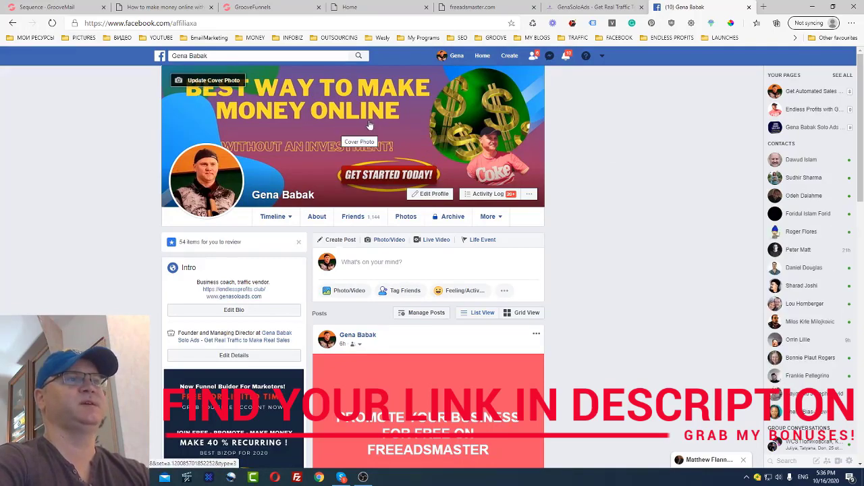
scroll(370, 124, "down", 3)
scroll(398, 135, "up", 3)
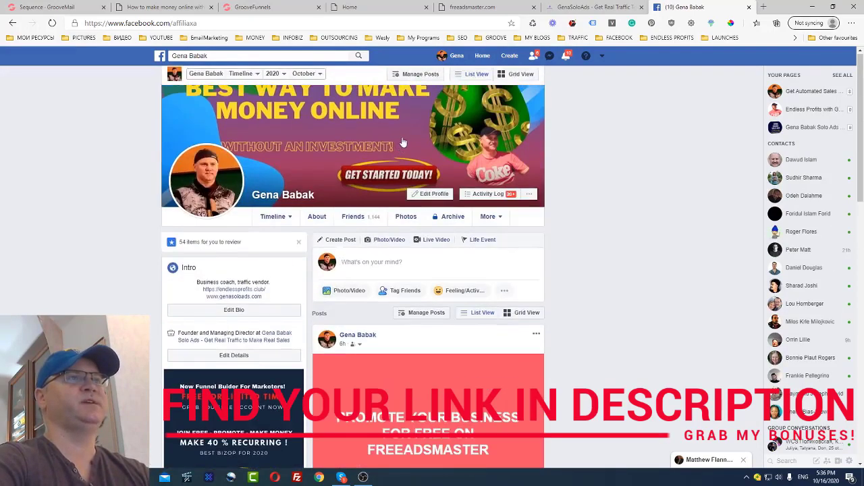
left_click(398, 135)
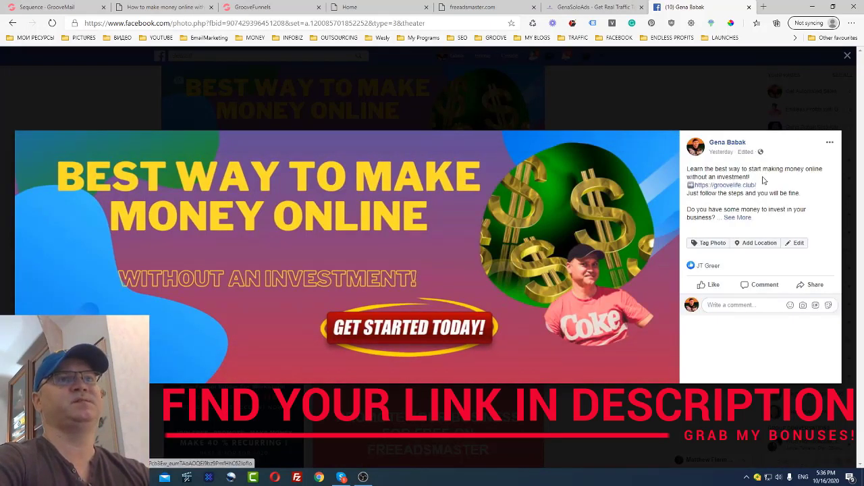
right_click(727, 191)
left_click(741, 196)
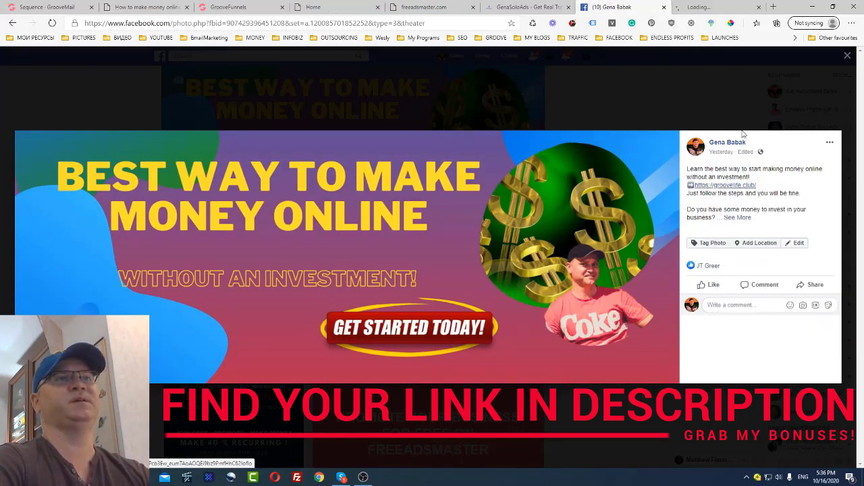
left_click(713, 7)
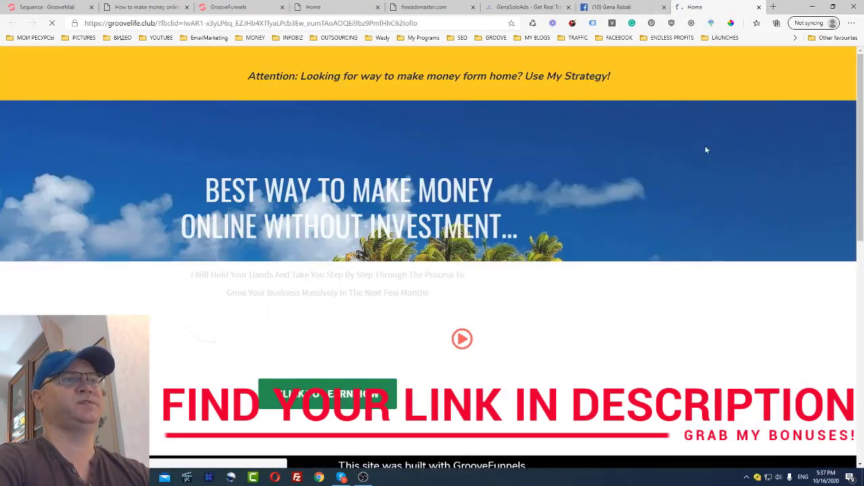
Trigger the Click To Learn How sign-up popup, then scroll through the blog article.
scroll(704, 159, "down", 1)
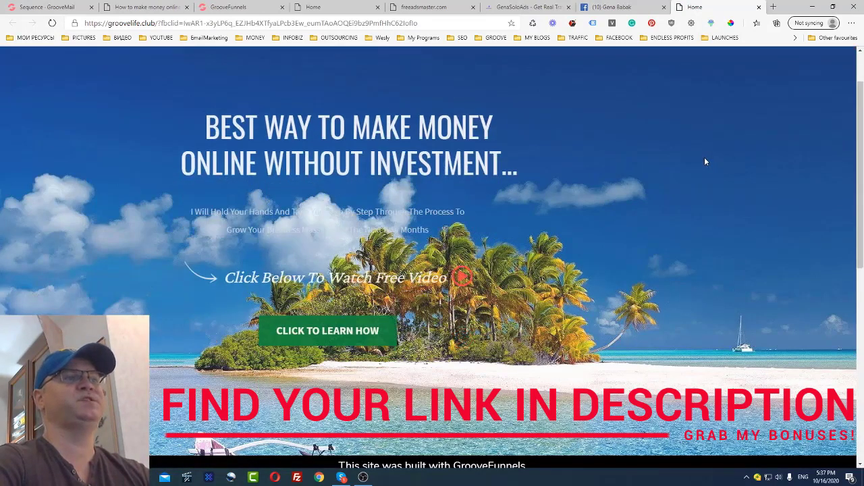
scroll(704, 162, "up", 1)
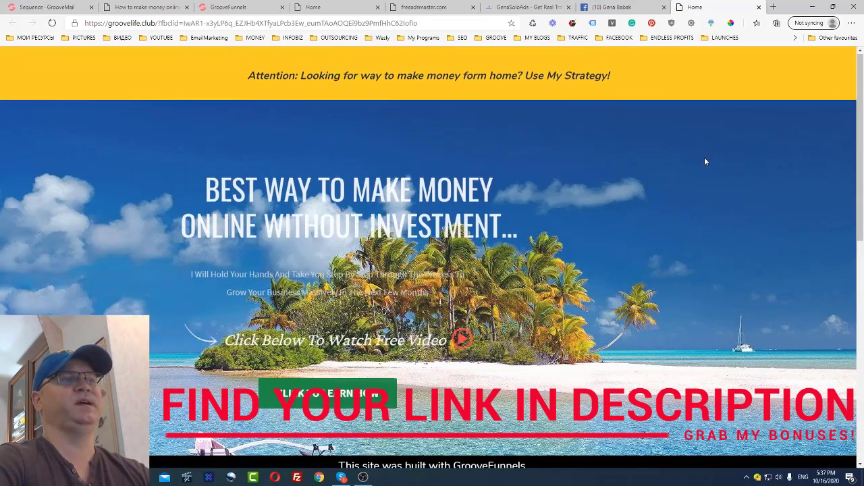
left_click(374, 398)
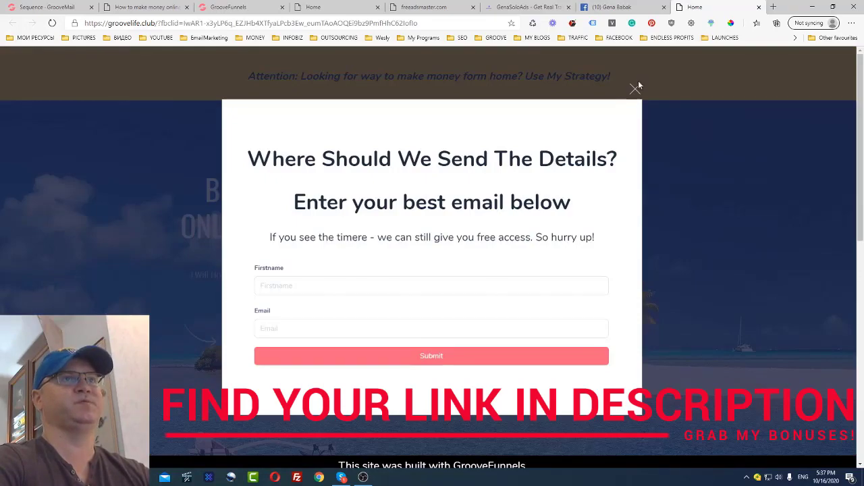
left_click(155, 8)
scroll(313, 149, "down", 12)
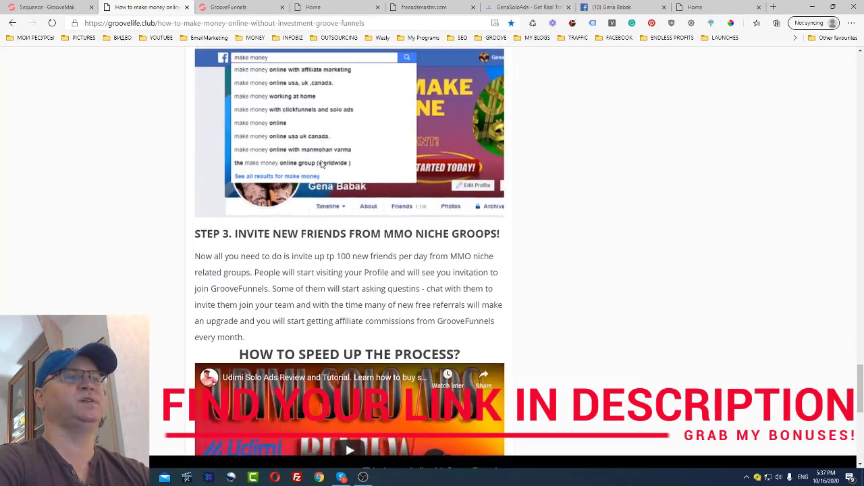
scroll(324, 165, "up", 15)
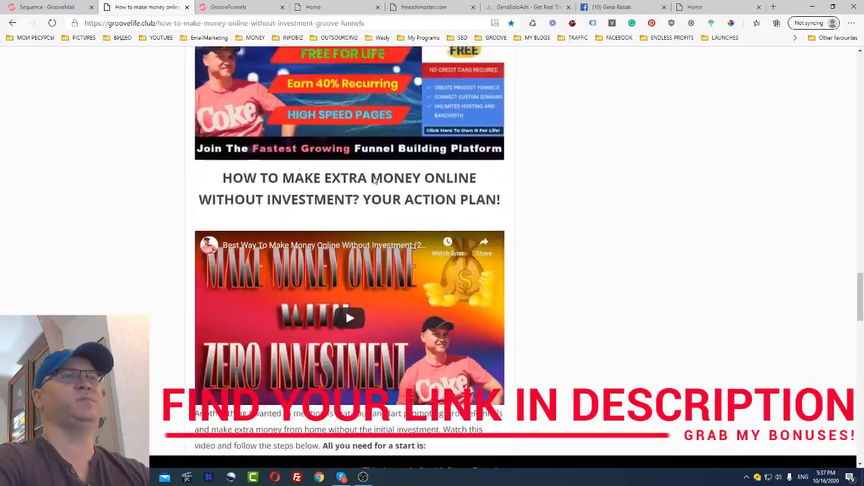
scroll(394, 188, "down", 5)
scroll(394, 188, "up", 10)
scroll(612, 122, "down", 3)
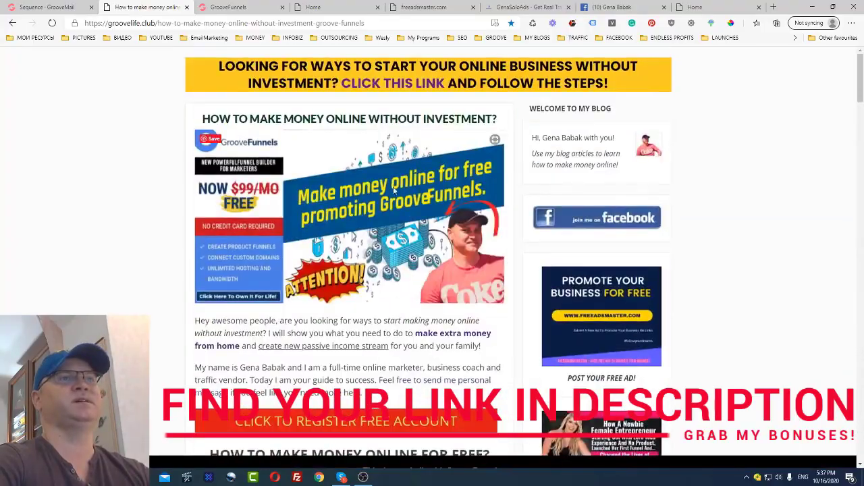
scroll(613, 122, "down", 4)
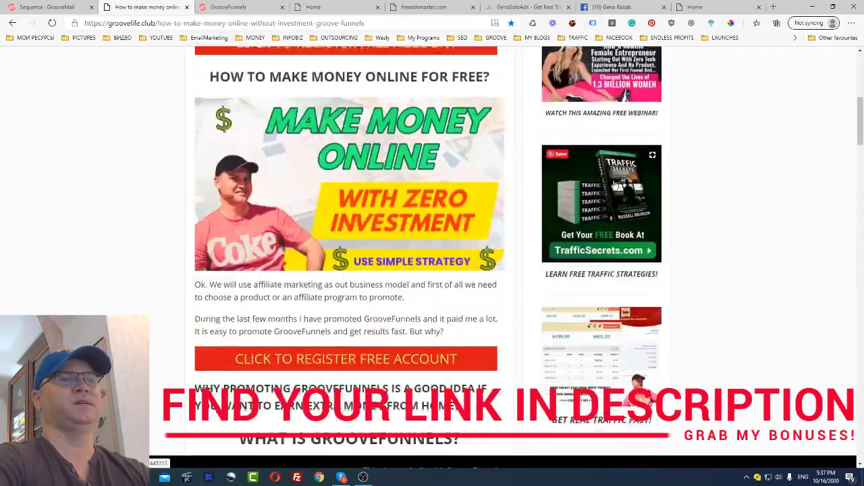
scroll(615, 182, "up", 7)
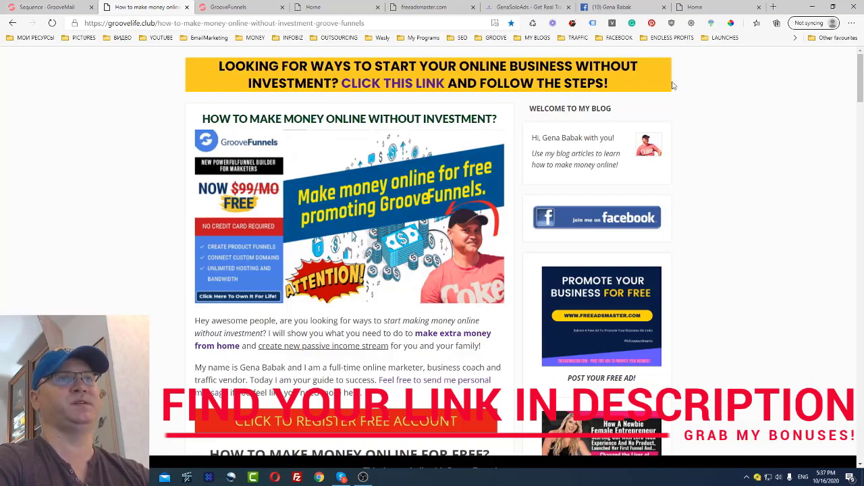
Close the sign-up popup on the landing page and go back to the Facebook cover photo post.
left_click(709, 8)
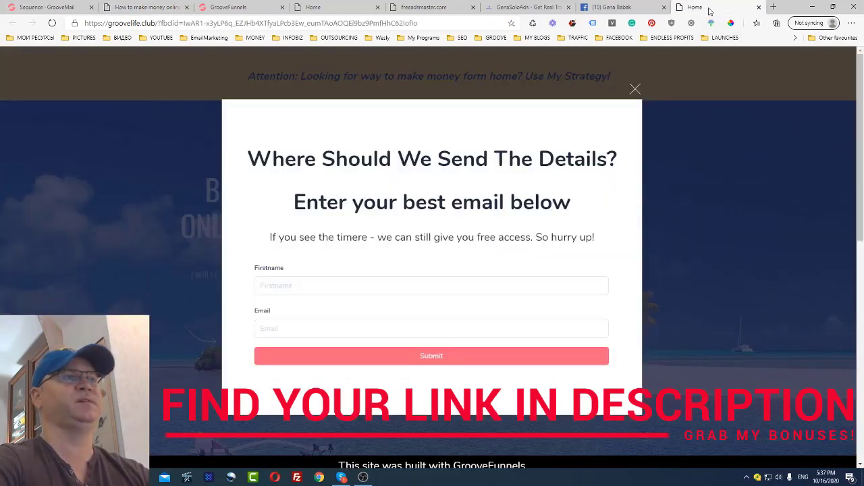
left_click(636, 90)
scroll(562, 232, "down", 3)
scroll(562, 232, "up", 3)
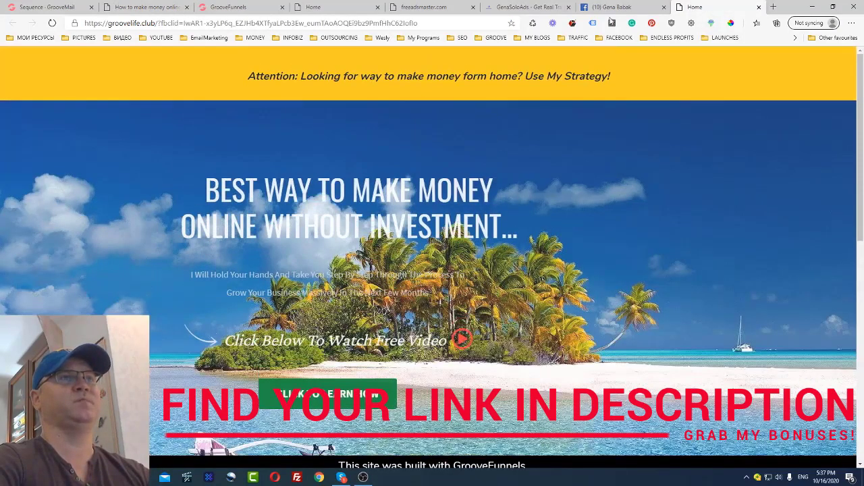
left_click(611, 8)
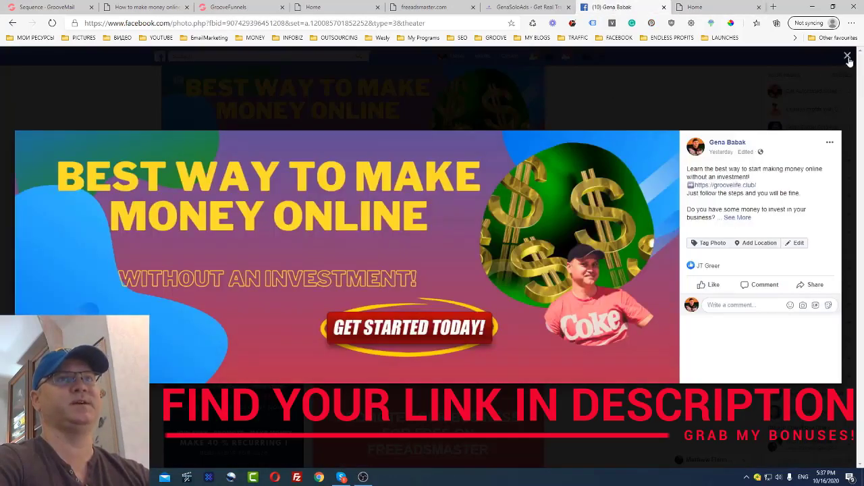
left_click(847, 58)
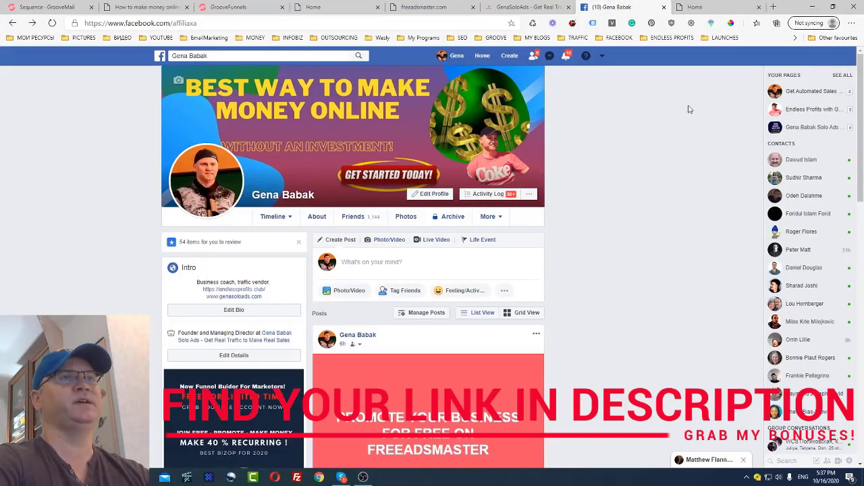
left_click(425, 8)
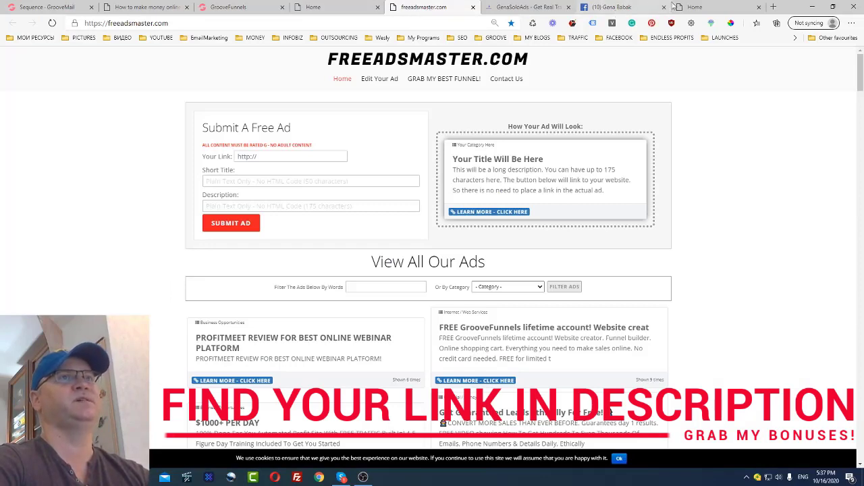
left_click(696, 8)
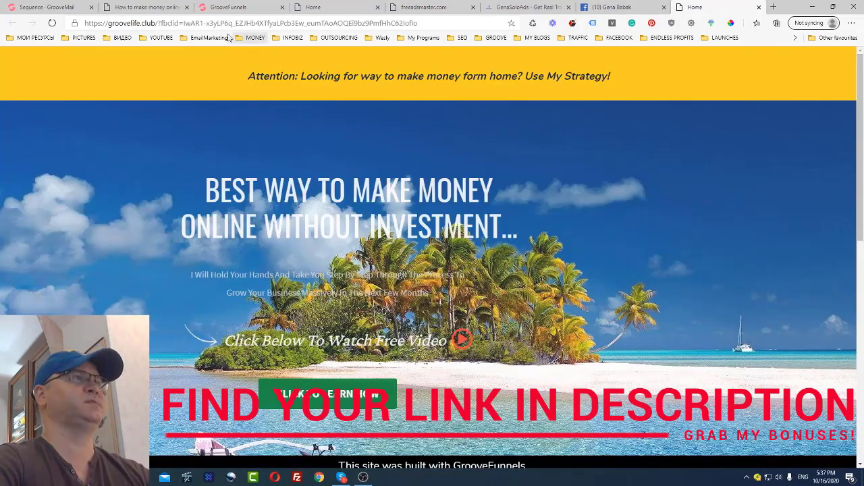
left_click(181, 25)
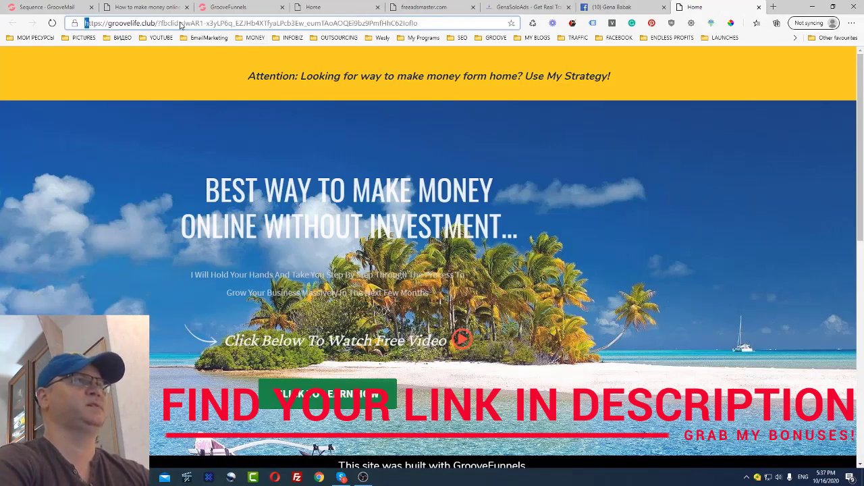
key("shift+Right")
key("shift+Right")
key("shift+Right")
key("shift+Right")
key("shift+Right")
key("shift+Right")
key("shift+Right")
key("shift+Right")
key("shift+Right")
key("shift+Right")
key("shift+Right")
key("shift+Right")
key("shift+Right")
key("shift+Right")
key("shift+Right")
key("shift+Right")
key("shift+Right")
key("shift+Right")
key("shift+Right")
key("shift+Right")
key("shift+Right")
key("ctrl+c")
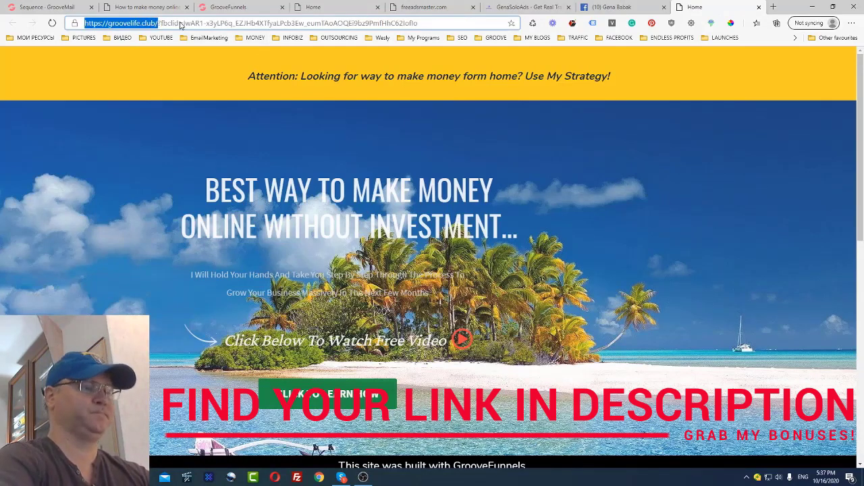
left_click(410, 7)
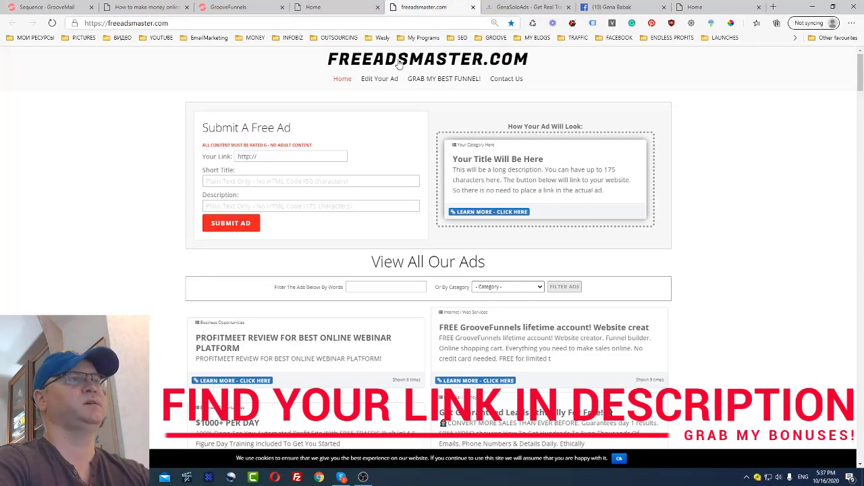
left_click(271, 155)
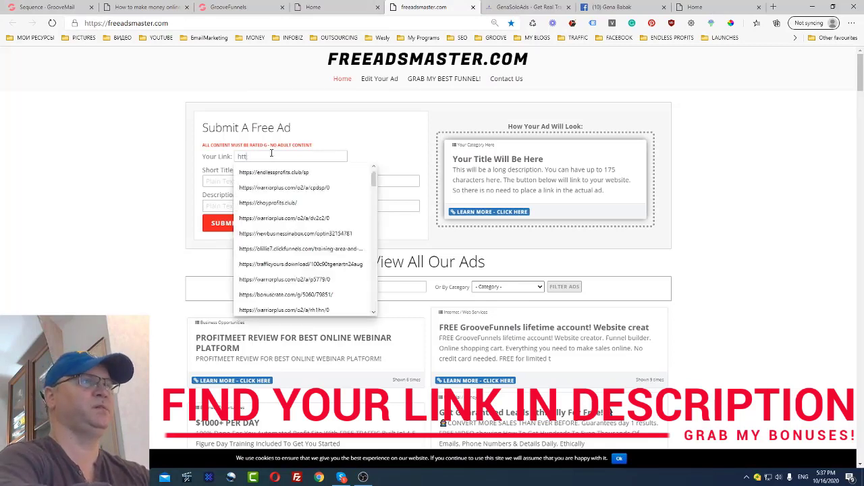
key("ctrl+v")
left_click(356, 134)
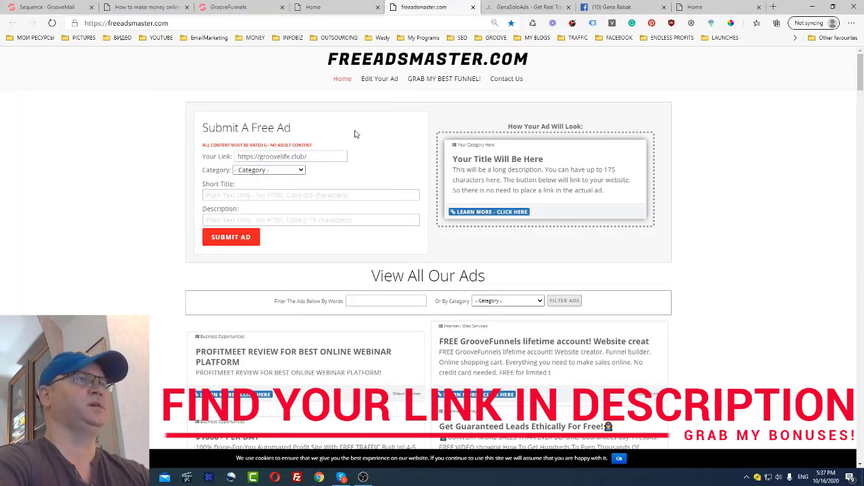
Set the ad category to Business Opportunities and move into the Description field.
left_click(269, 170)
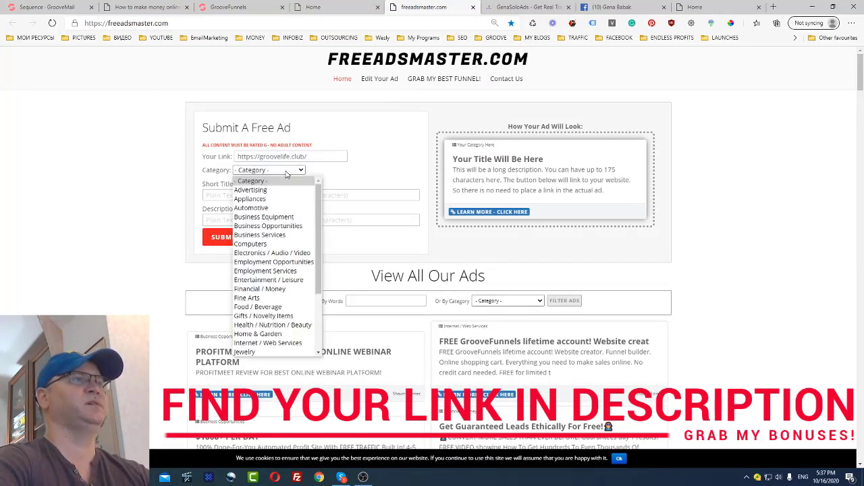
left_click(276, 216)
left_click(275, 218)
left_click(285, 170)
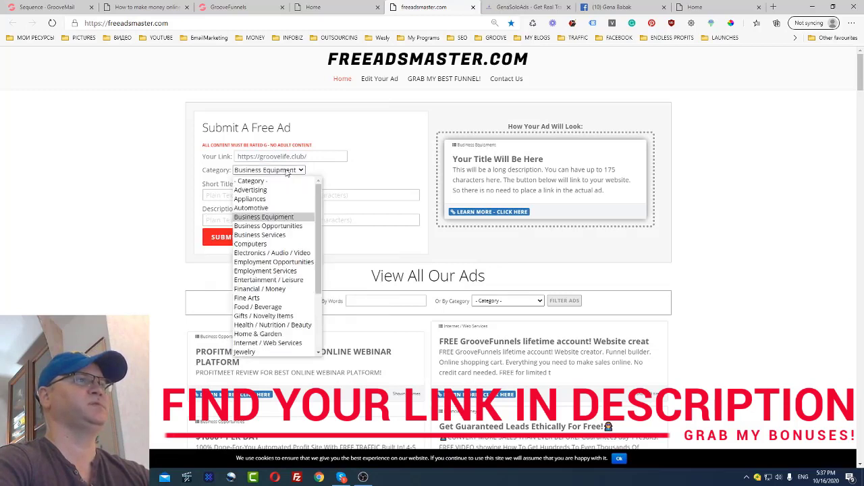
left_click(288, 226)
left_click(295, 195)
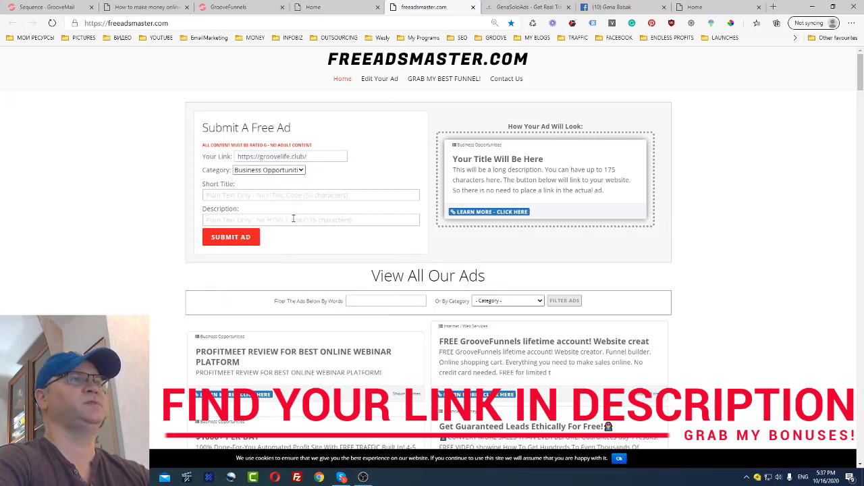
left_click(293, 218)
left_click(371, 167)
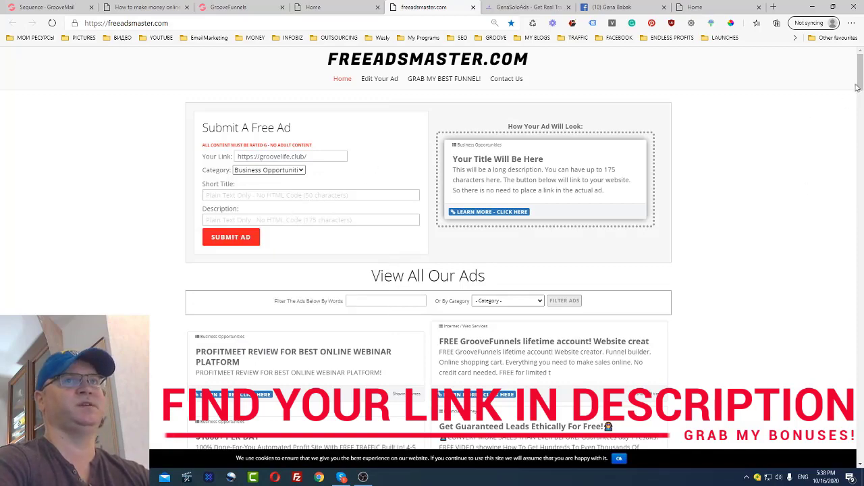
Scroll through the FreeAdsMaster ads list and back up, then bring up the groovelife.club landing page.
left_click_drag(856, 86, 849, 438)
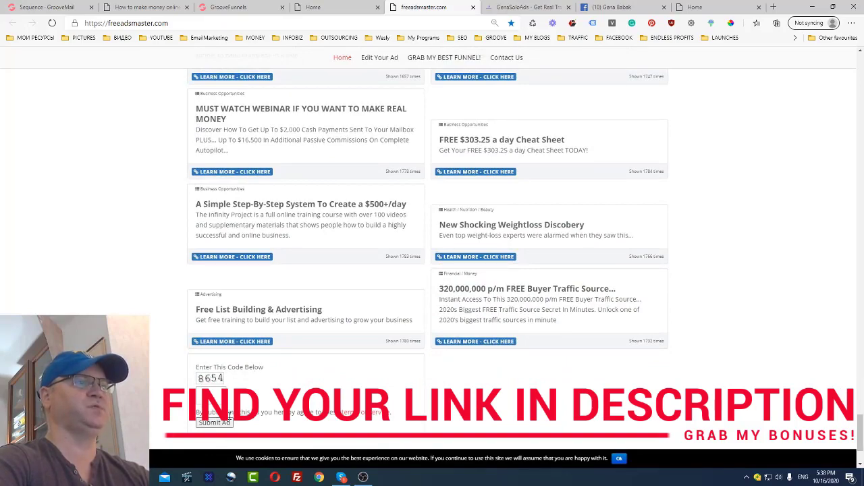
left_click_drag(858, 432, 853, 345)
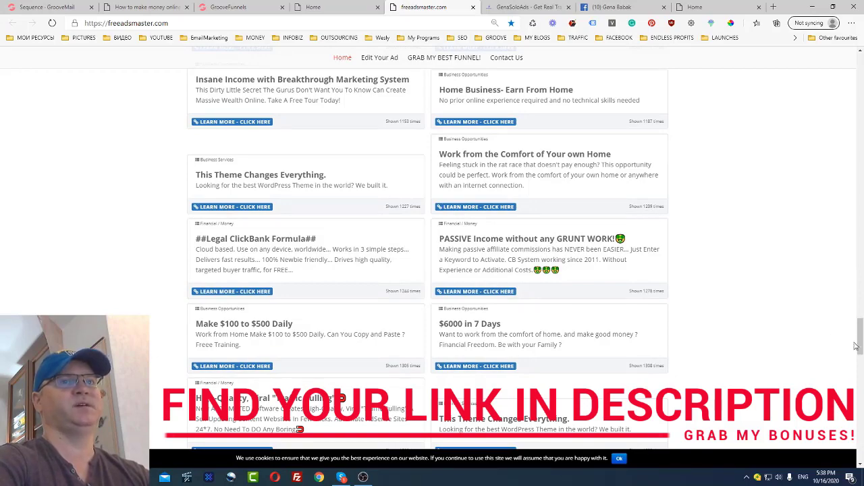
left_click_drag(855, 346, 814, 140)
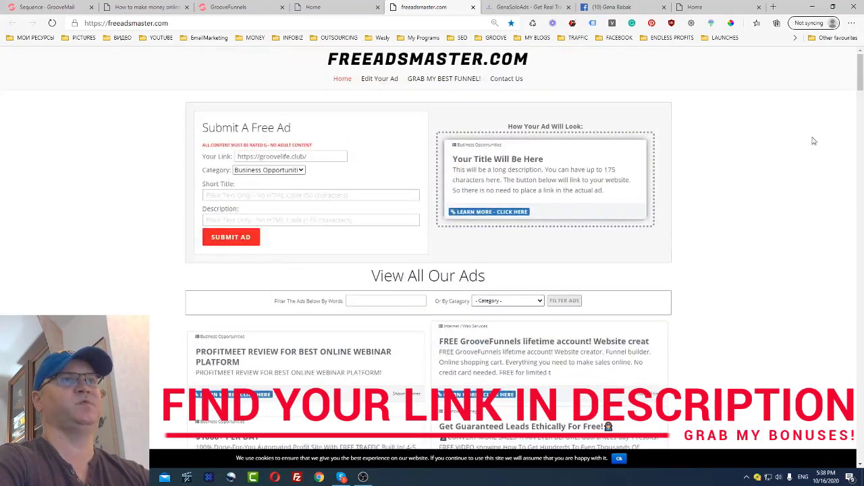
left_click(719, 8)
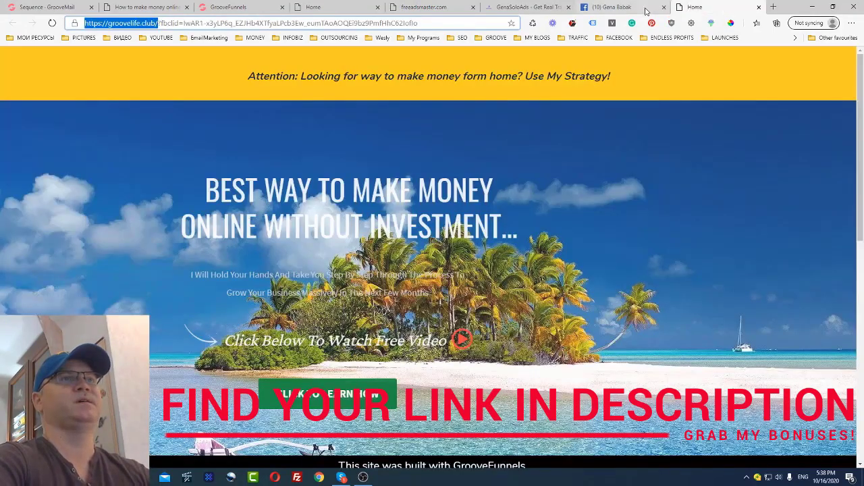
Scroll the Facebook profile timeline to the 'I love this new bizop' video post and open its Share options.
left_click(625, 8)
scroll(630, 154, "down", 2)
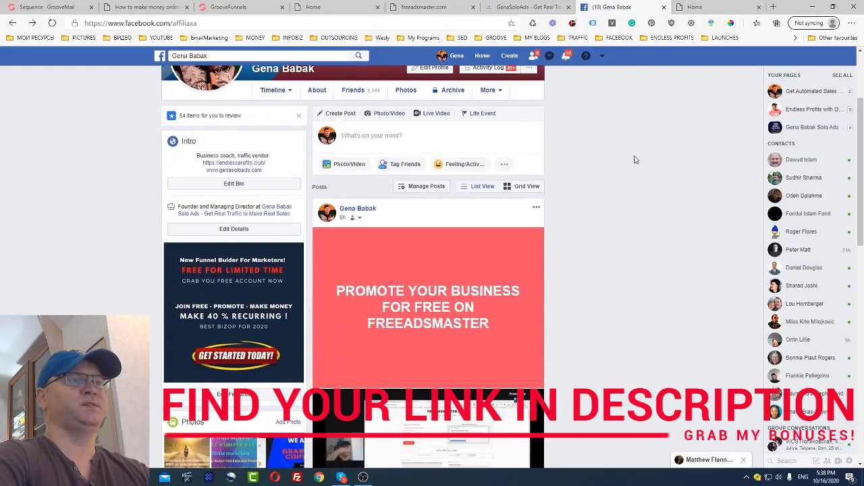
scroll(634, 159, "down", 2)
scroll(640, 166, "down", 5)
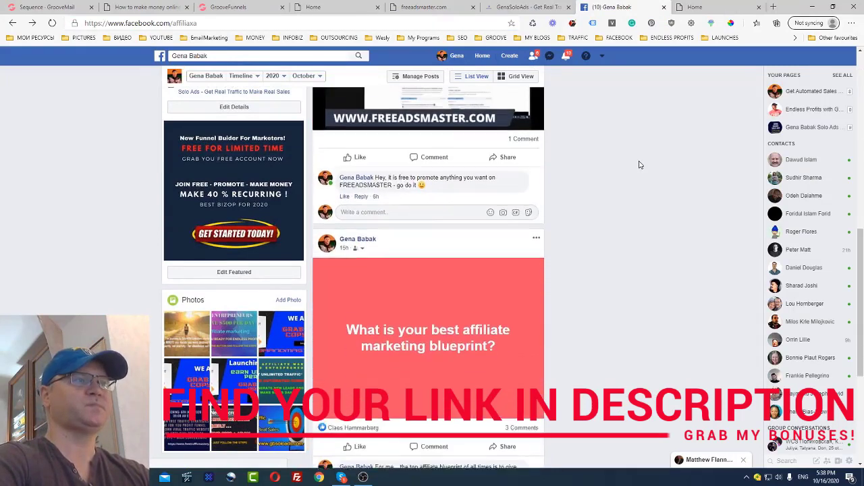
scroll(621, 180, "down", 6)
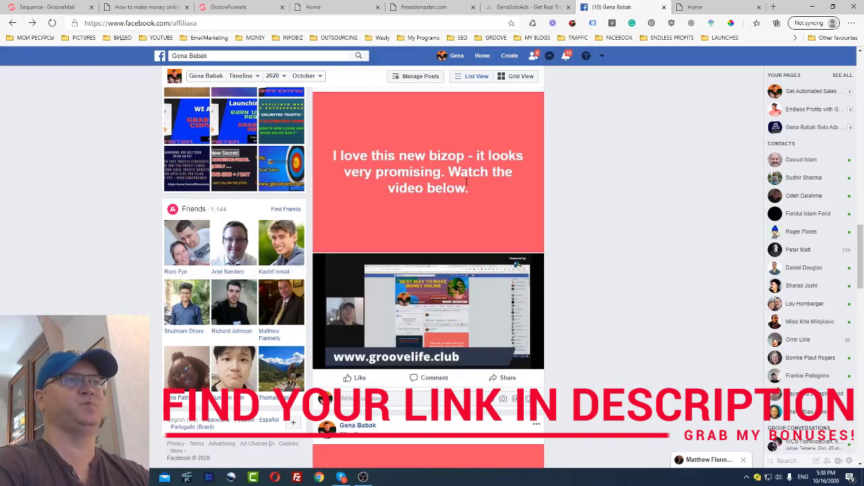
scroll(448, 166, "down", 2)
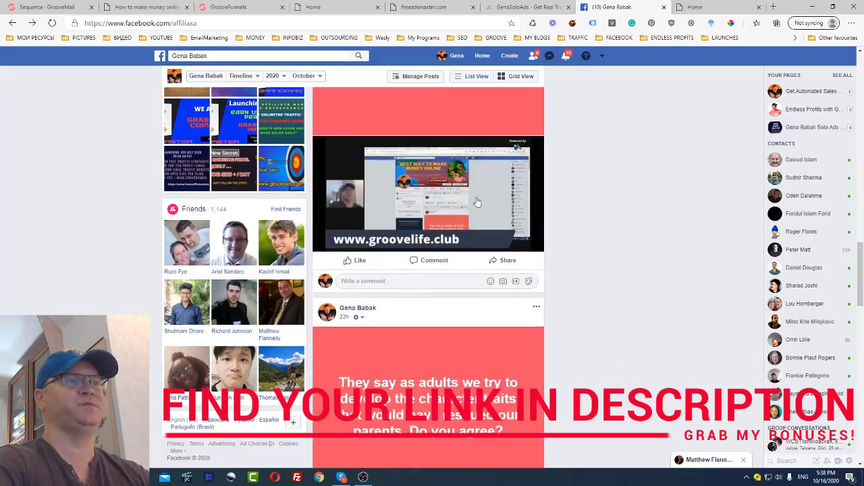
left_click(506, 251)
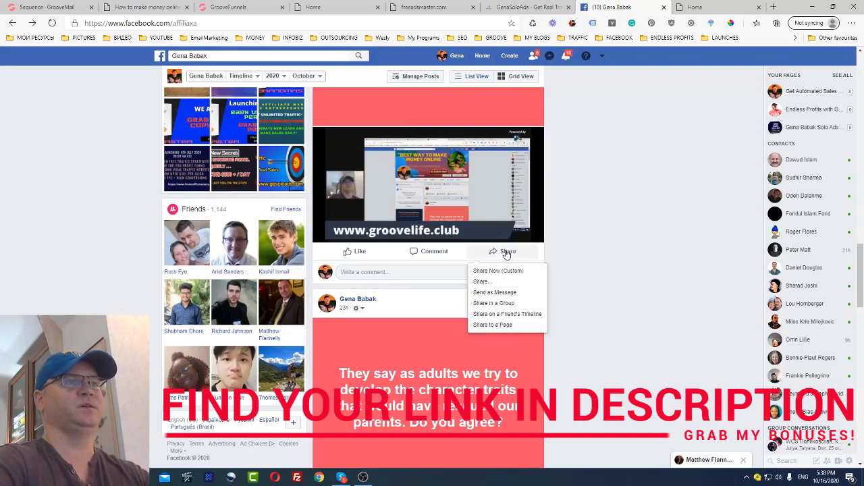
Choose Share in a Group and pick the Affiliate Marketing! UK&USA&NZ&CANADA&AUSTRALIA group.
left_click(521, 305)
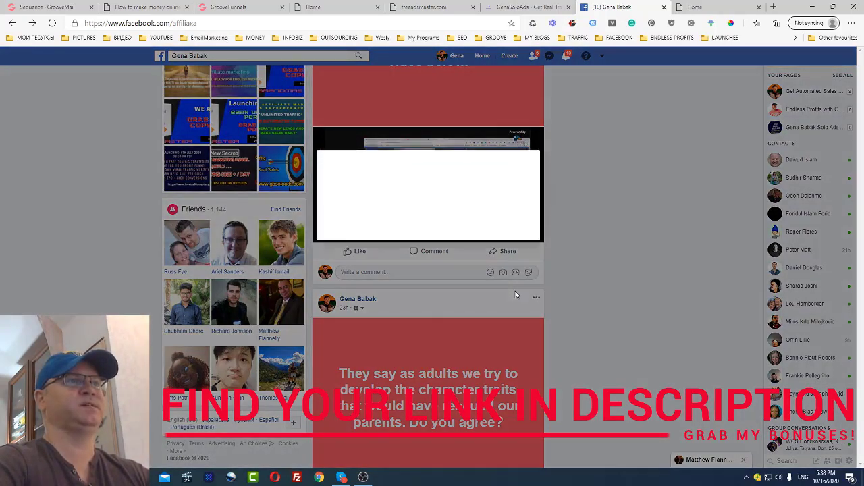
left_click(464, 154)
type("AFF")
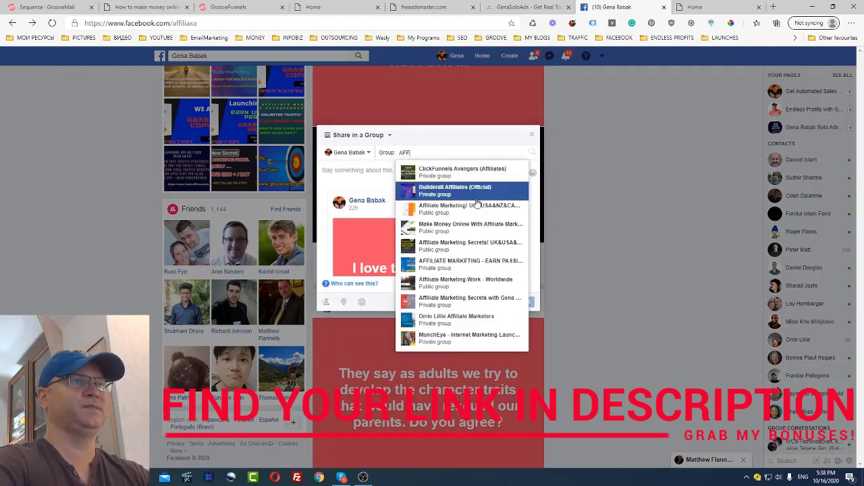
left_click(475, 213)
Write the share caption about the program paying 20 % recurring commissions.
left_click(402, 167)
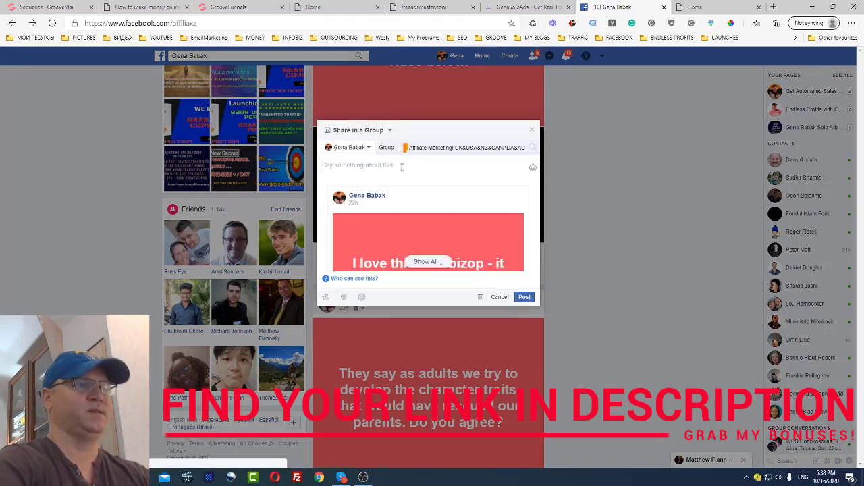
type("G")
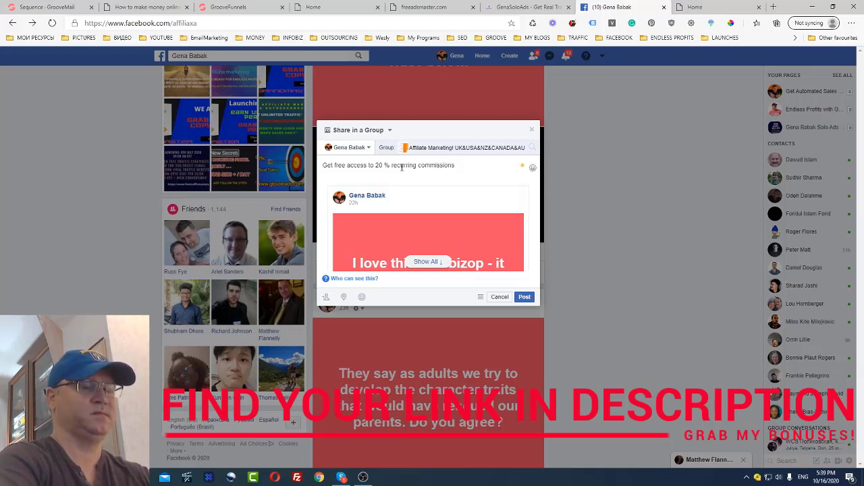
triple_click(401, 166)
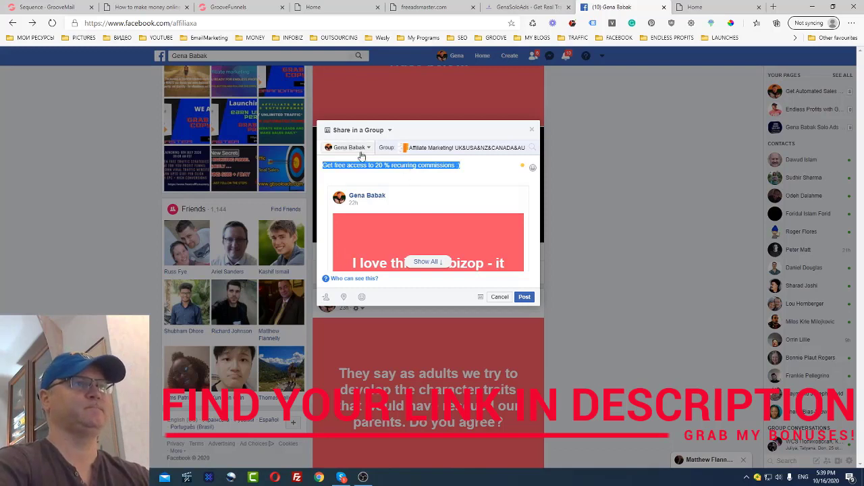
key("Left")
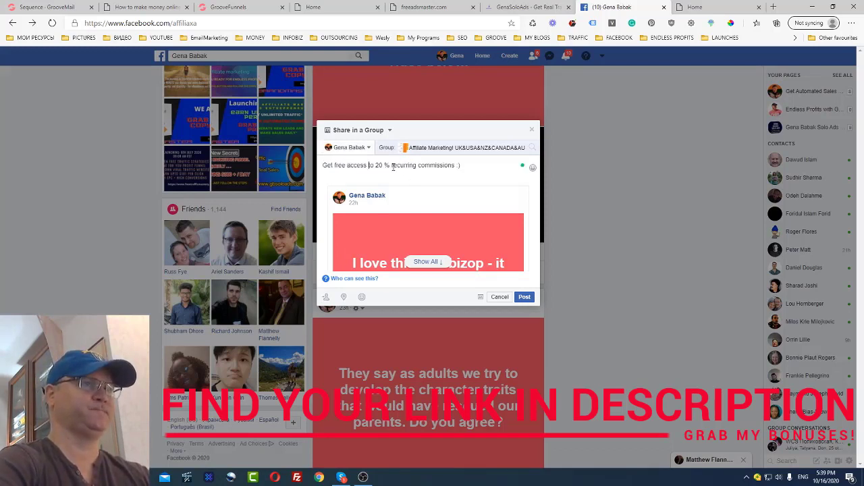
type("to program ")
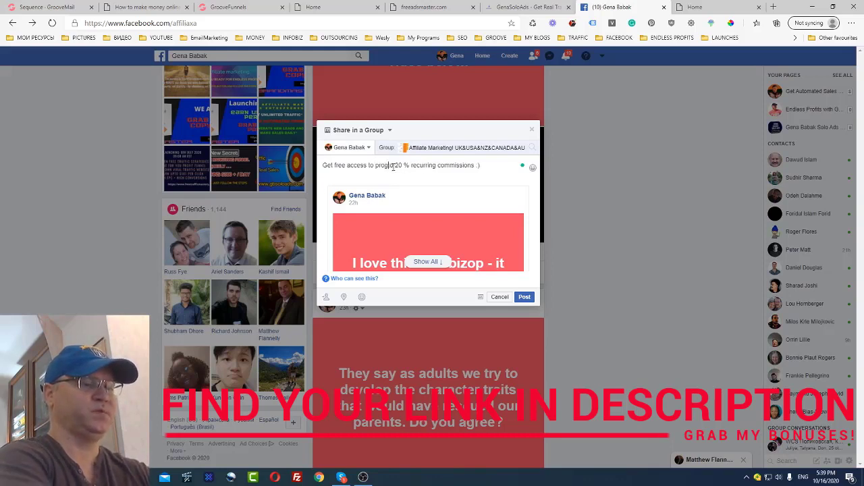
type("that pays")
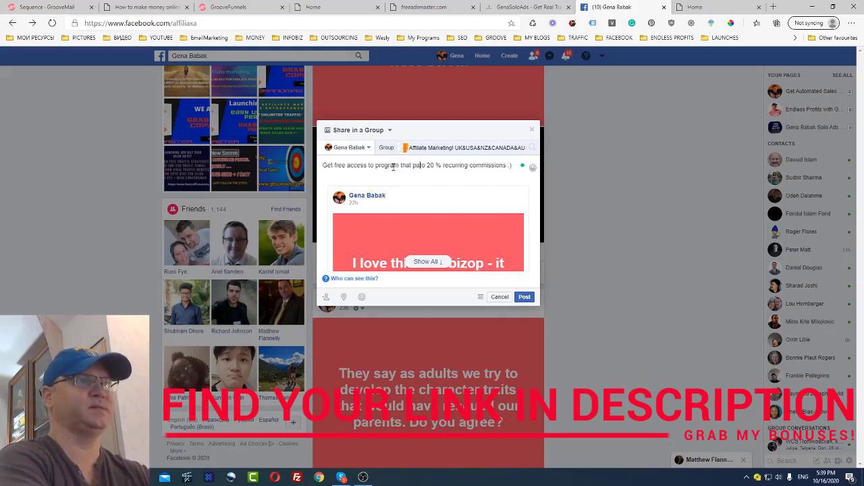
key("Delete")
key("Delete")
key("Delete")
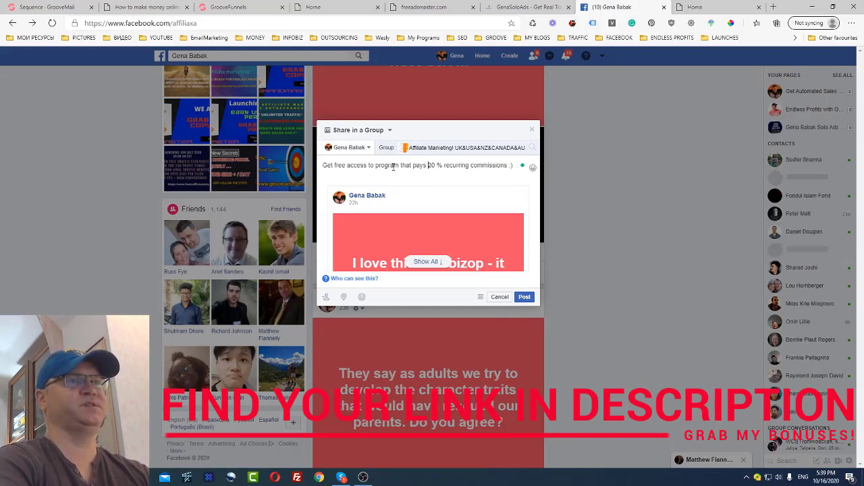
key("ctrl+a")
key("ctrl+c")
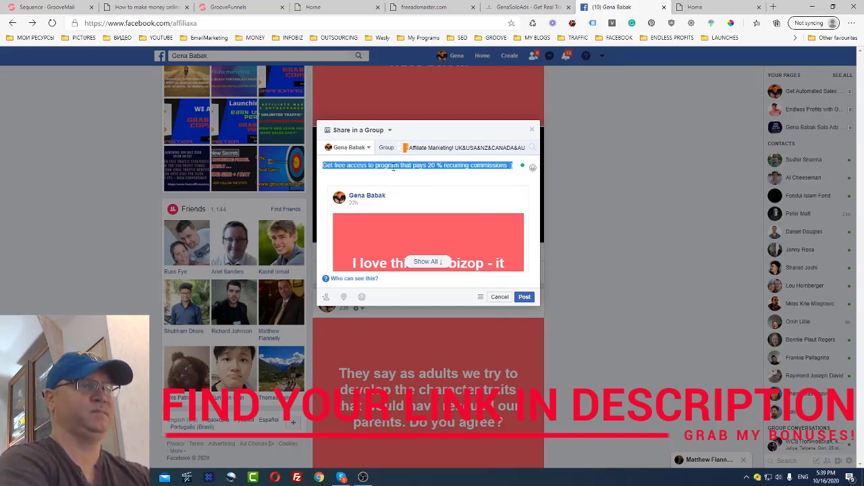
Post the share and open the group page in a new tab.
left_click(527, 298)
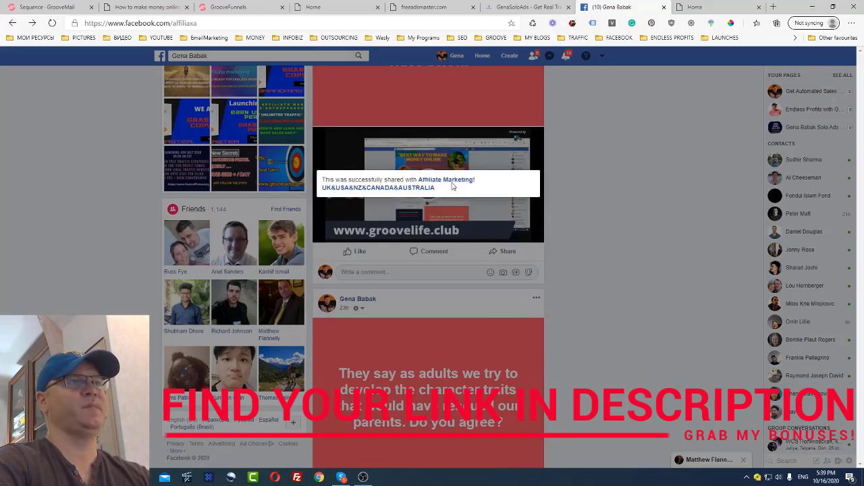
right_click(451, 183)
left_click(453, 189)
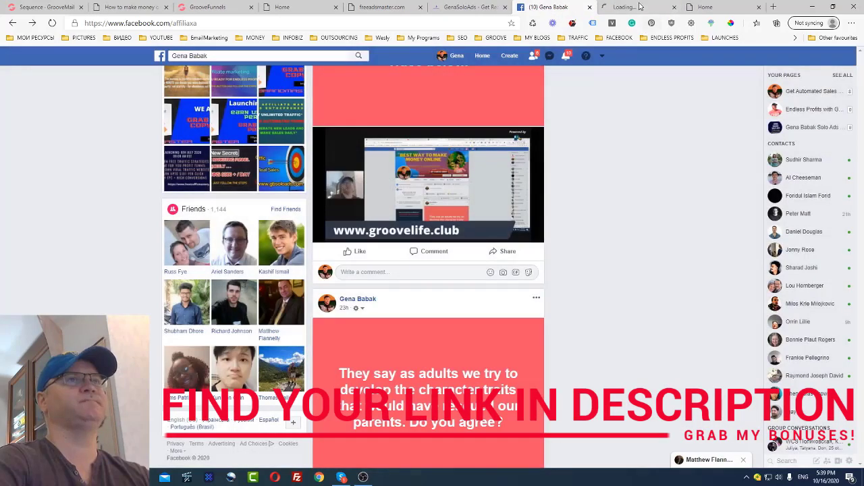
On the group page, comment 'I love the software and affiliate program. Join free today' under the shared post.
left_click(639, 6)
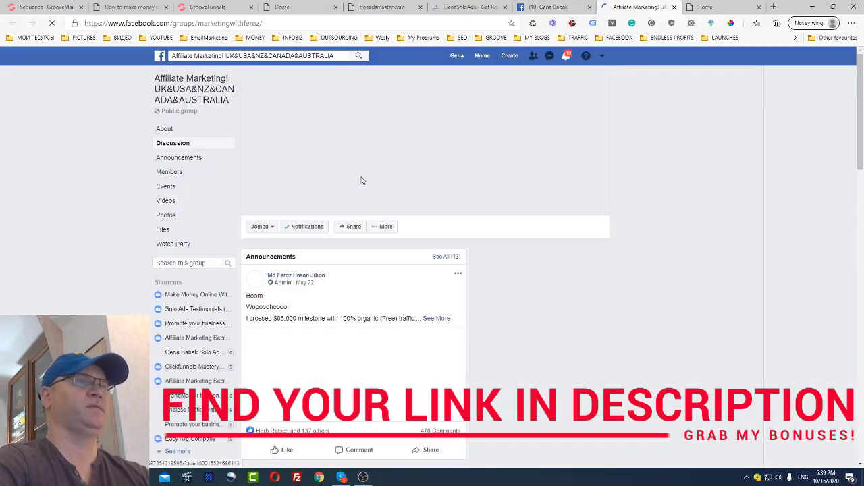
scroll(352, 237, "down", 5)
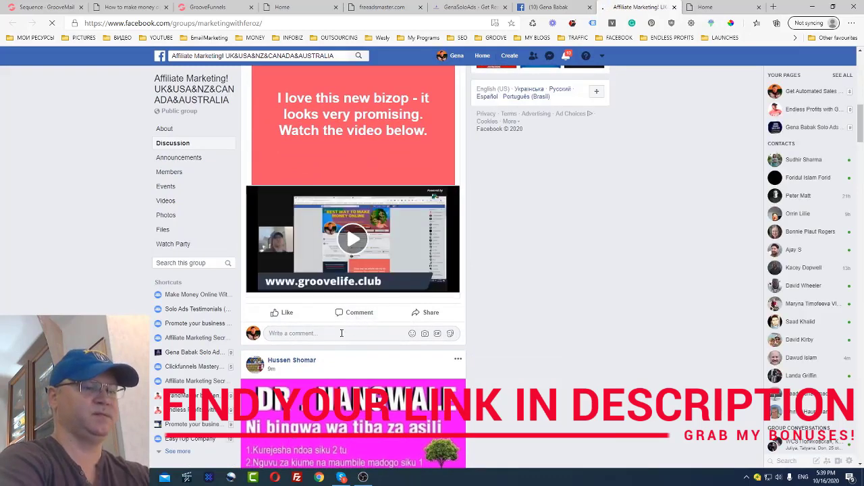
left_click(341, 333)
type("I love t")
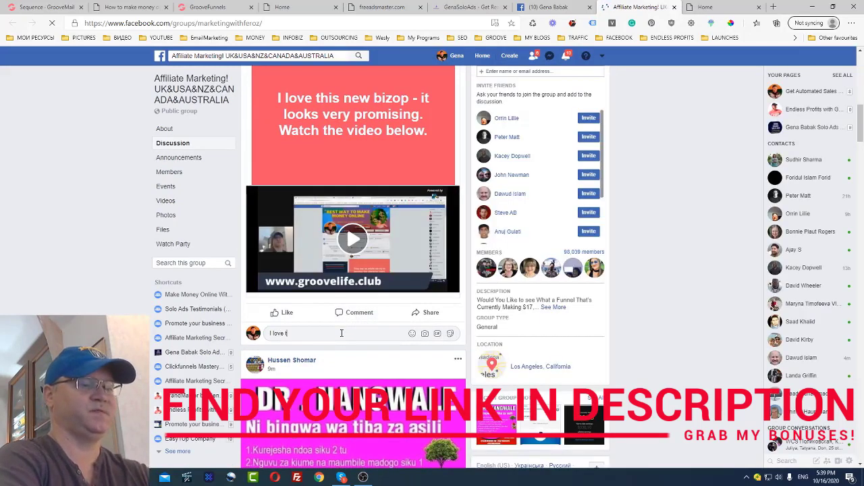
type("he software and")
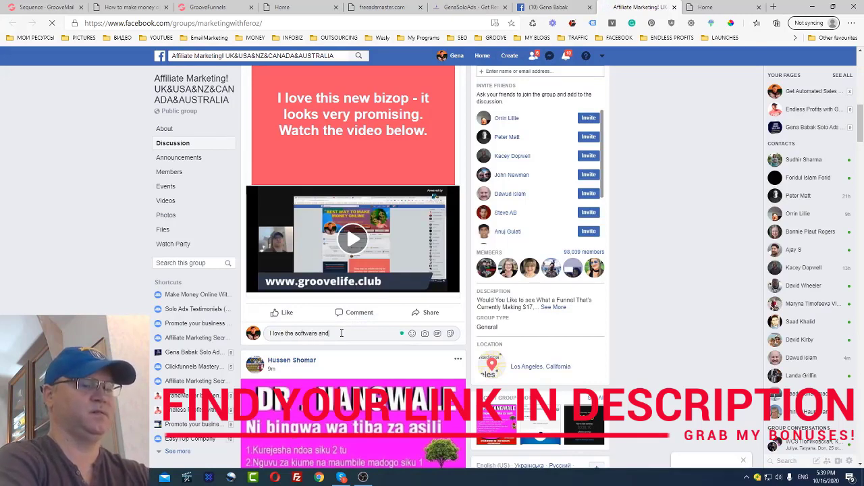
type(" affiliate progra")
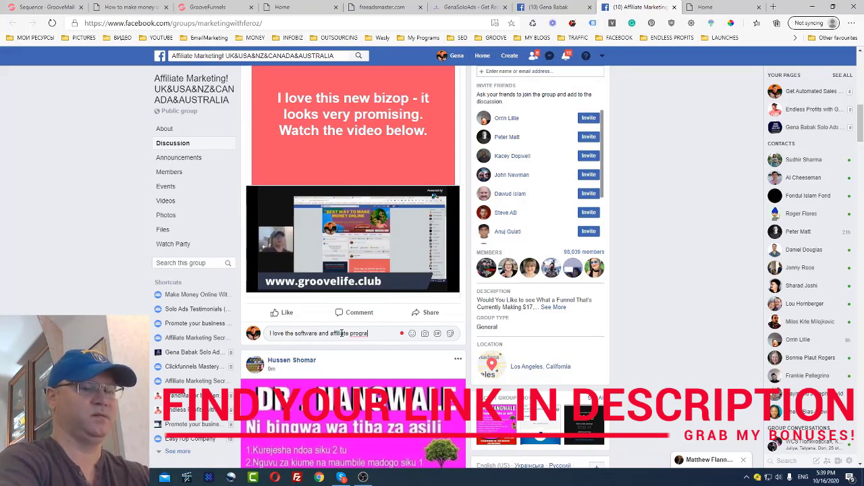
type("m. Join")
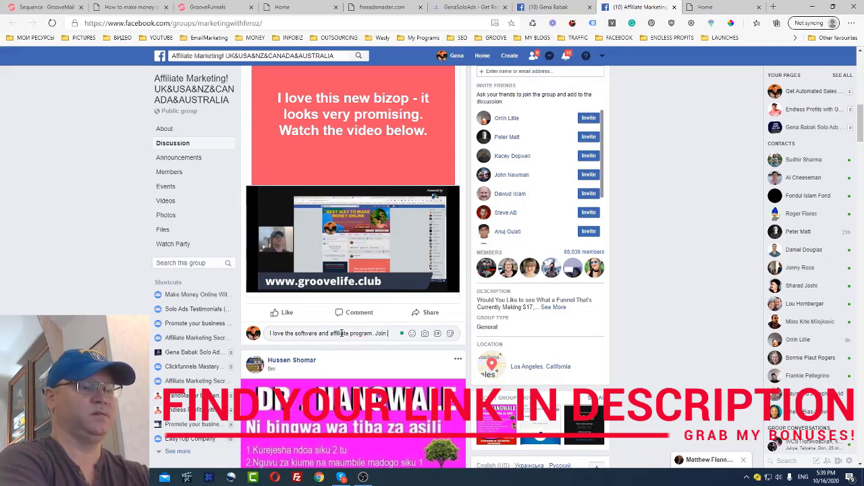
type(" free today")
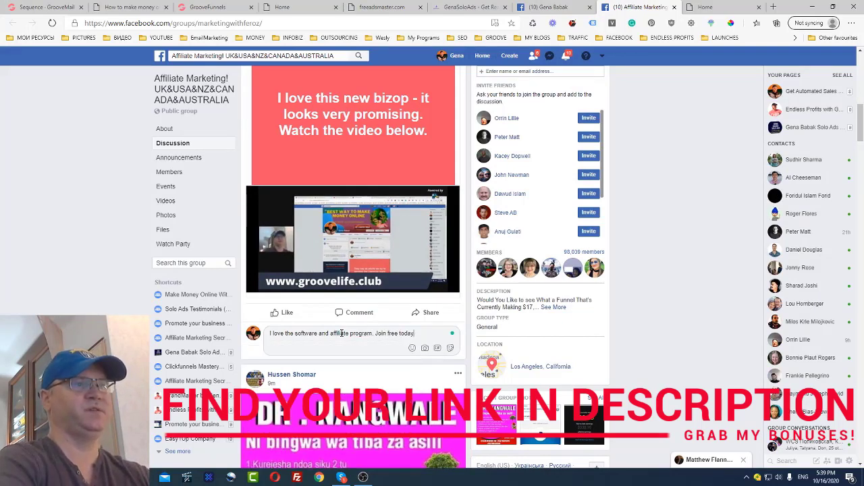
key("Return")
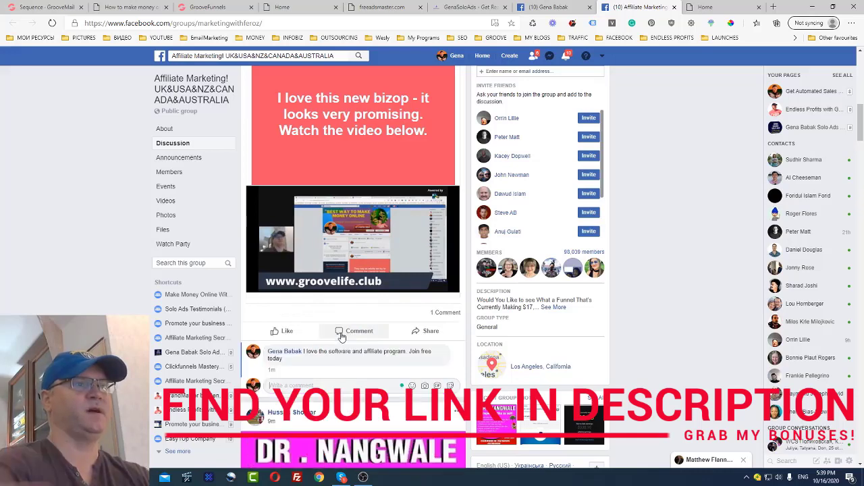
scroll(337, 250, "up", 10)
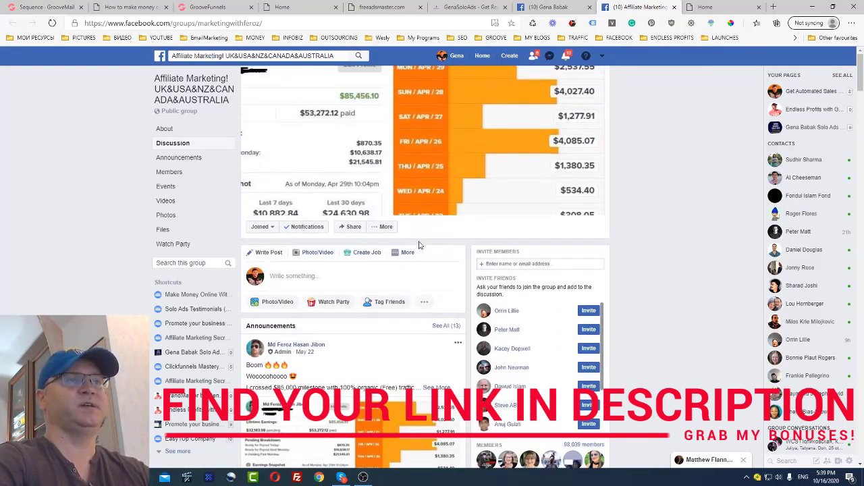
Go to the Groove Life - The Better Way To Build Funnels page through Your Pages and scroll its Posts.
left_click(604, 57)
left_click(533, 143)
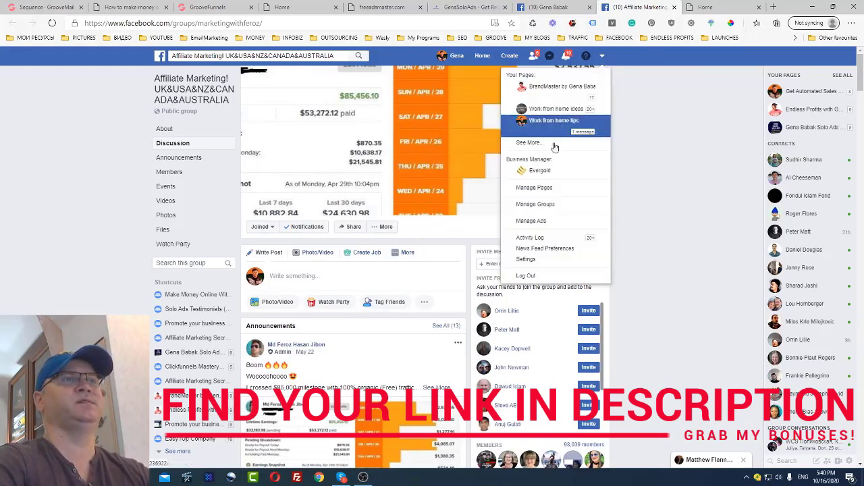
left_click(551, 142)
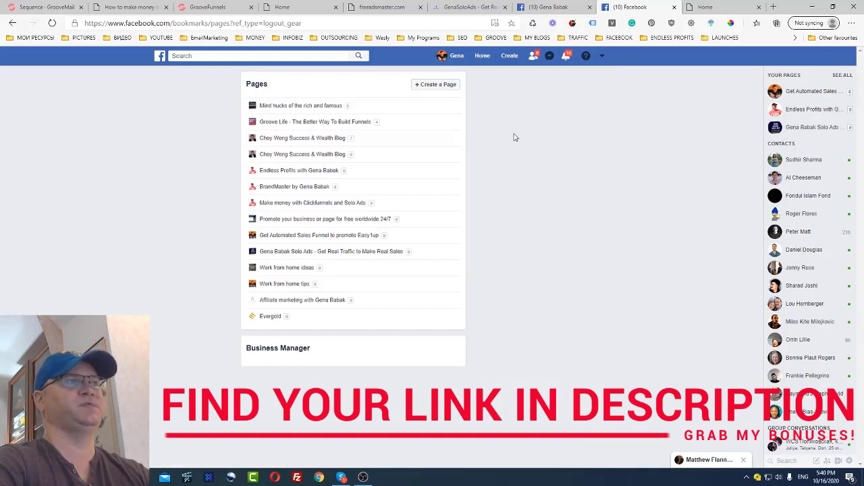
left_click(309, 125)
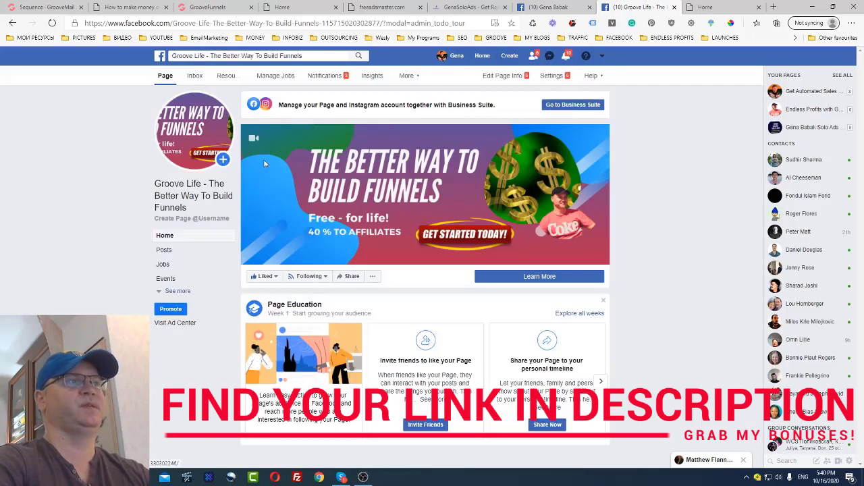
left_click(176, 250)
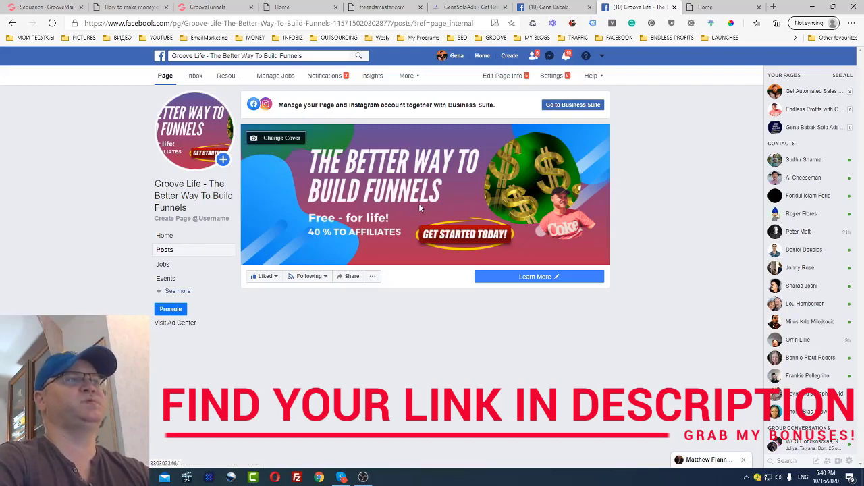
scroll(418, 204, "down", 3)
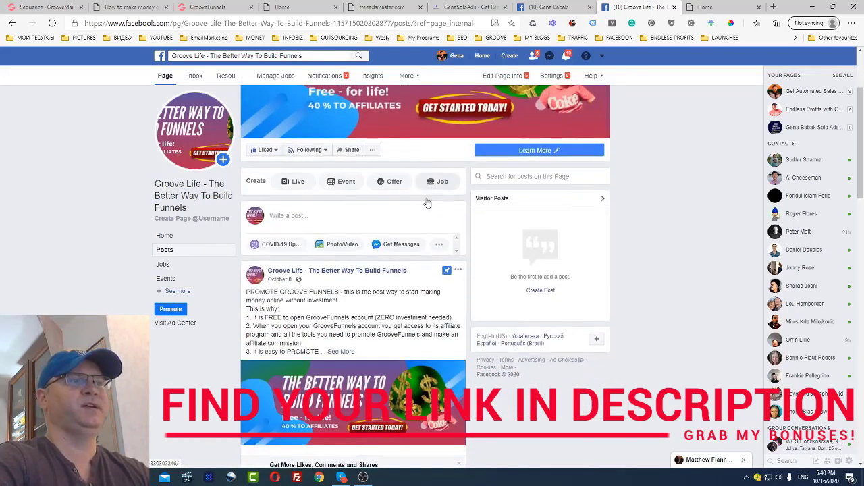
scroll(396, 202, "down", 2)
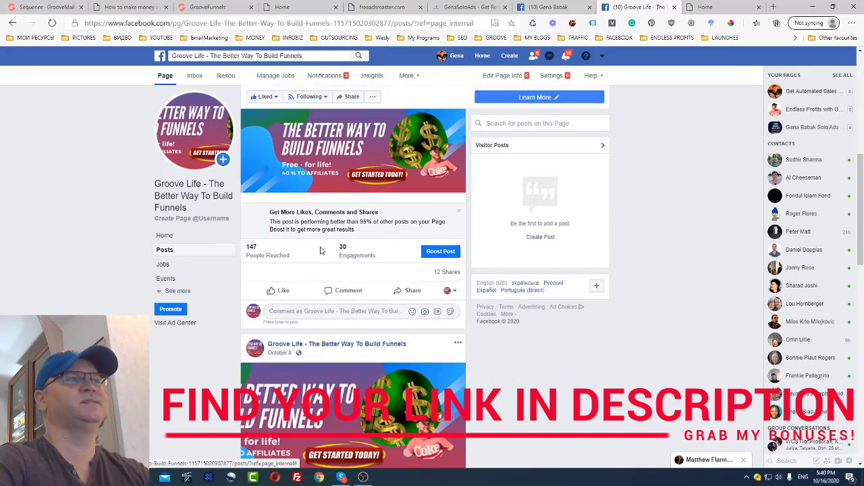
Share the pinned post in a group, searching 'aff' and picking Affiliate Marketing Work - Worldwide.
left_click(409, 295)
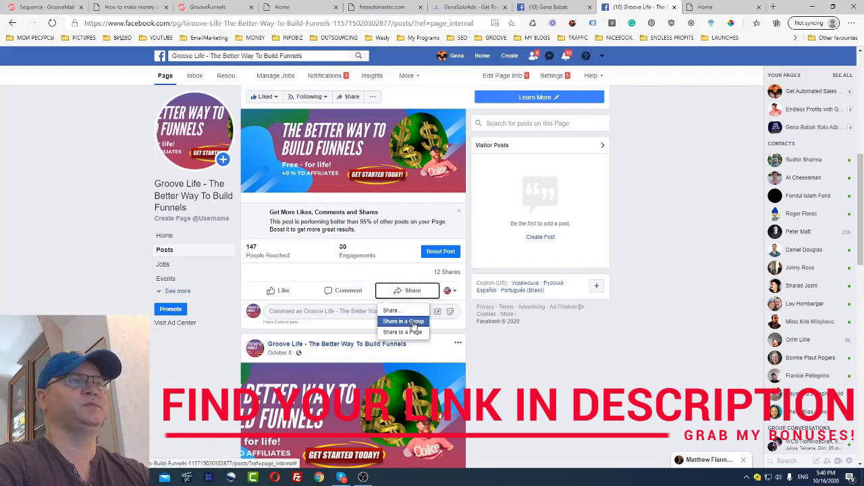
left_click(411, 322)
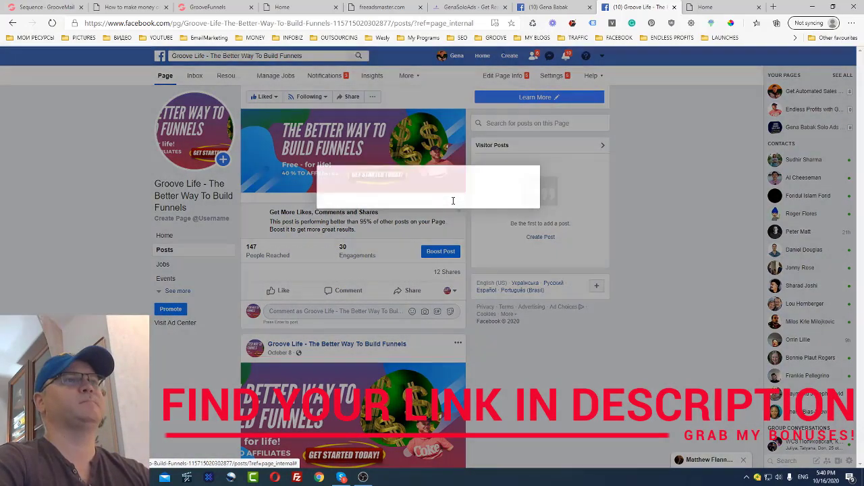
type("aff")
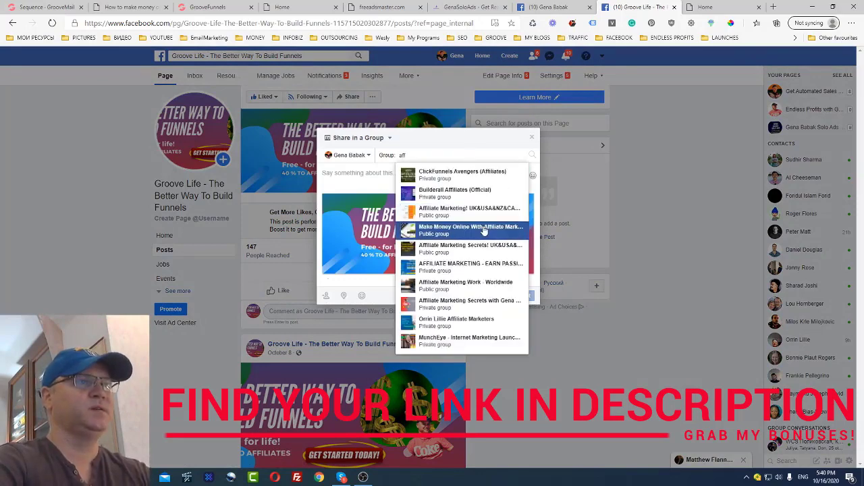
left_click(475, 287)
Paste the 20 % recurring commissions message, accept the Grammarly fix, post, and open the group in a new tab.
left_click(383, 170)
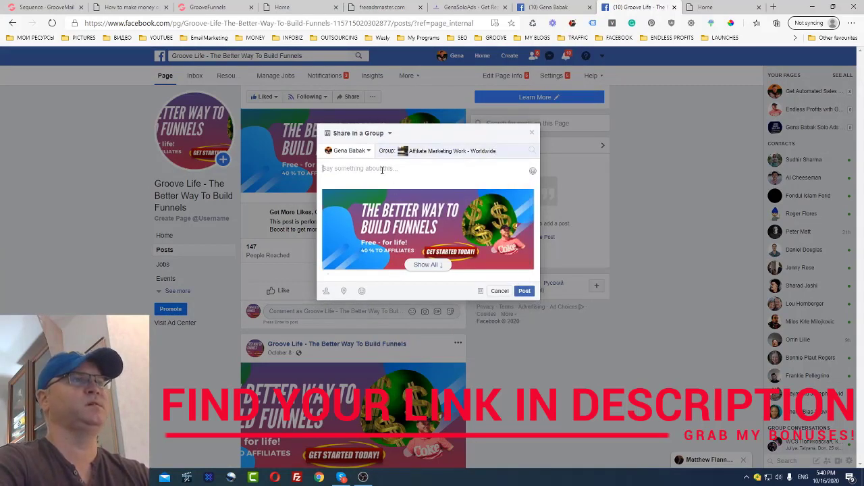
key("ctrl+v")
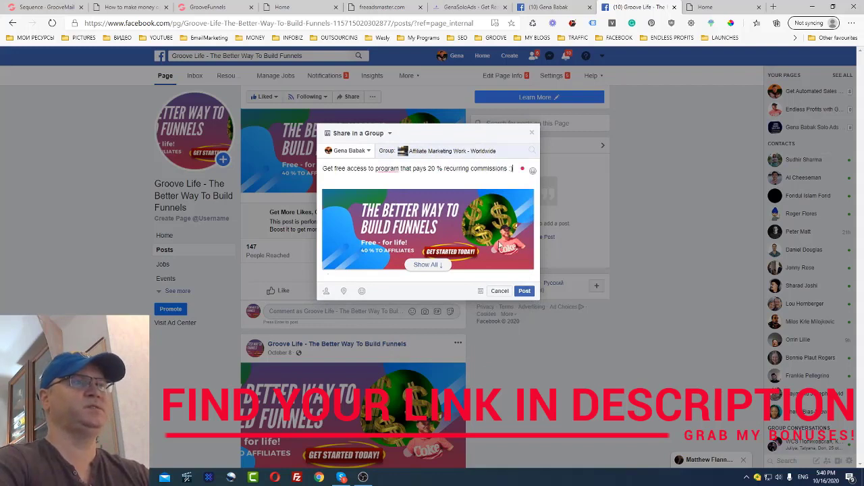
mouse_move(391, 173)
left_click(399, 190)
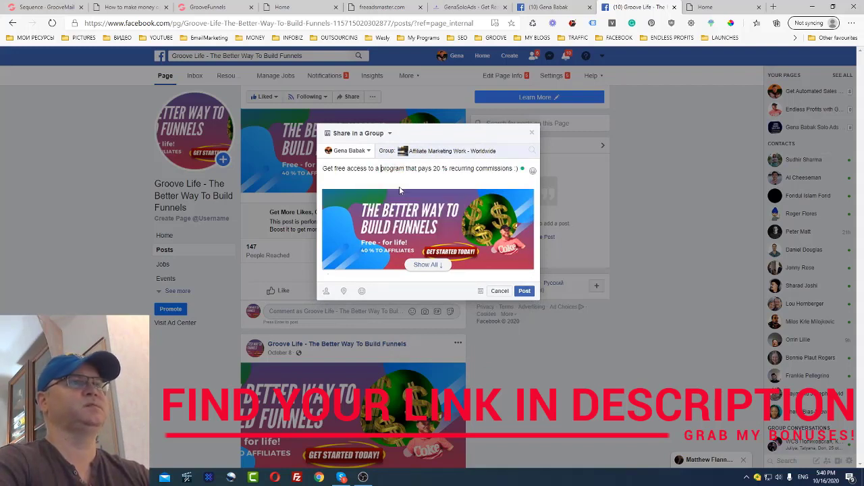
left_click(525, 290)
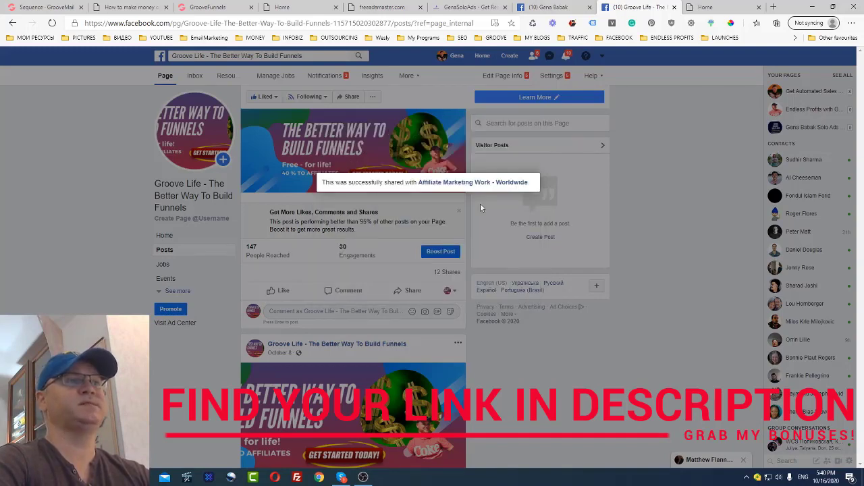
right_click(472, 183)
left_click(500, 191)
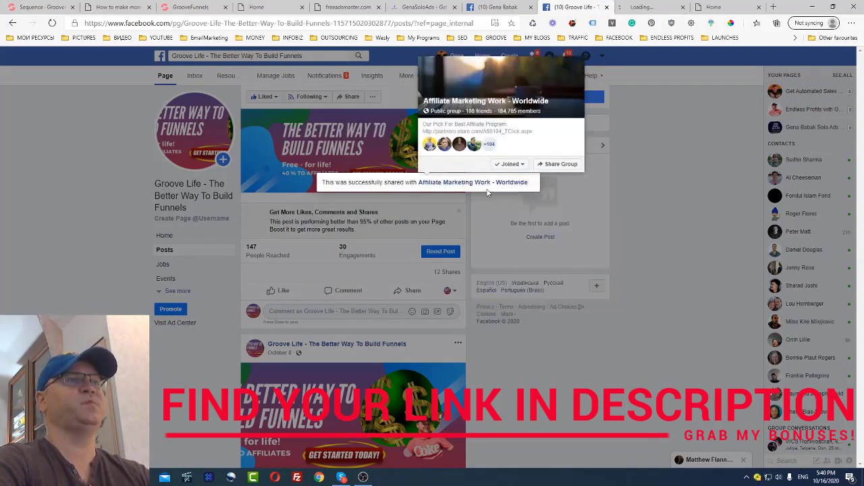
Scroll the new group tab to confirm the shared post, then go back to the Groove Life page.
left_click(644, 7)
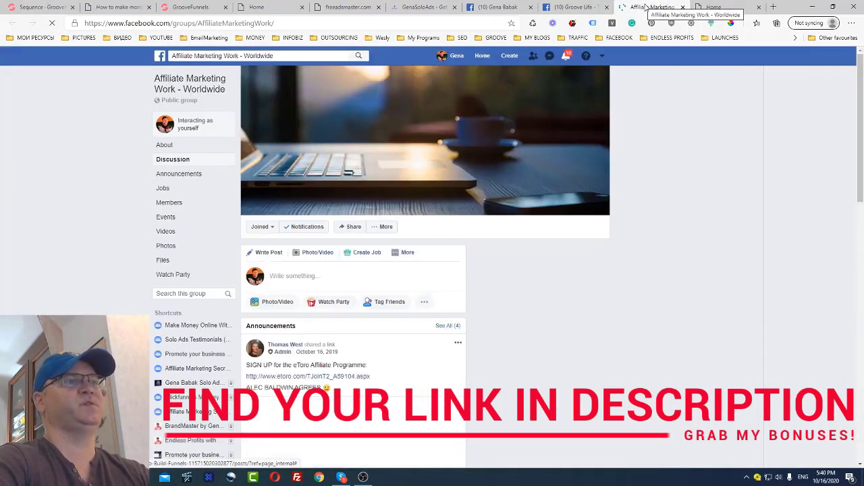
scroll(407, 250, "down", 7)
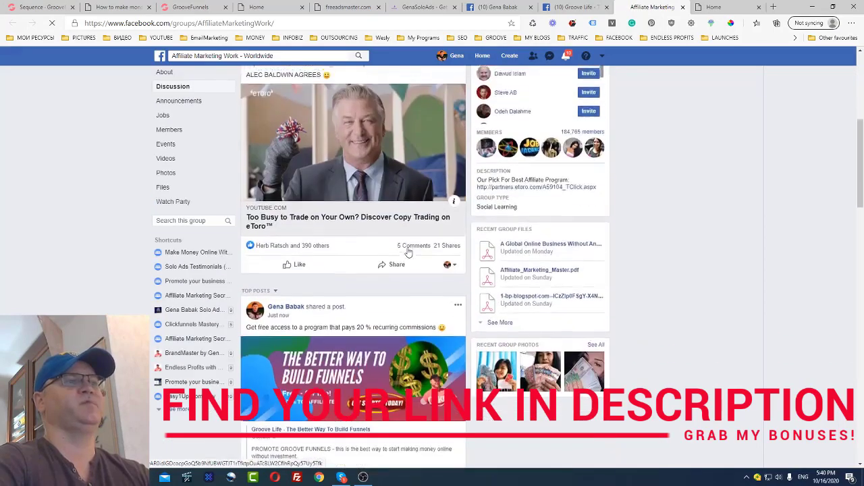
scroll(399, 251, "down", 2)
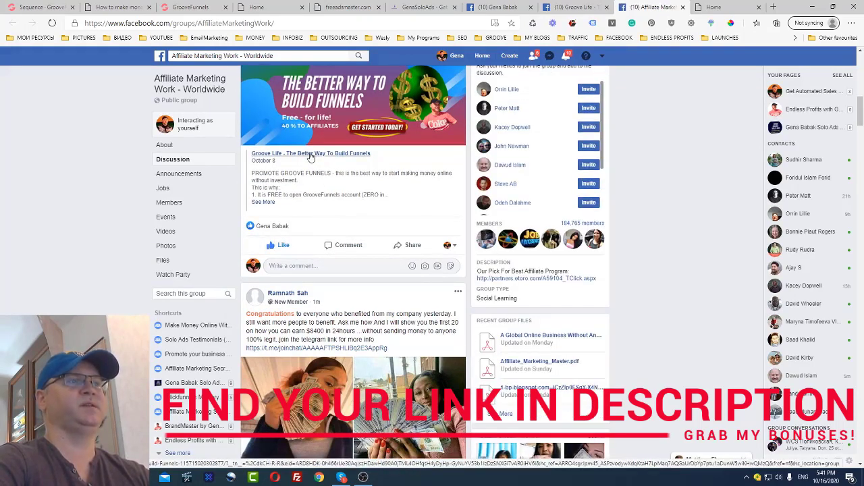
left_click(310, 156)
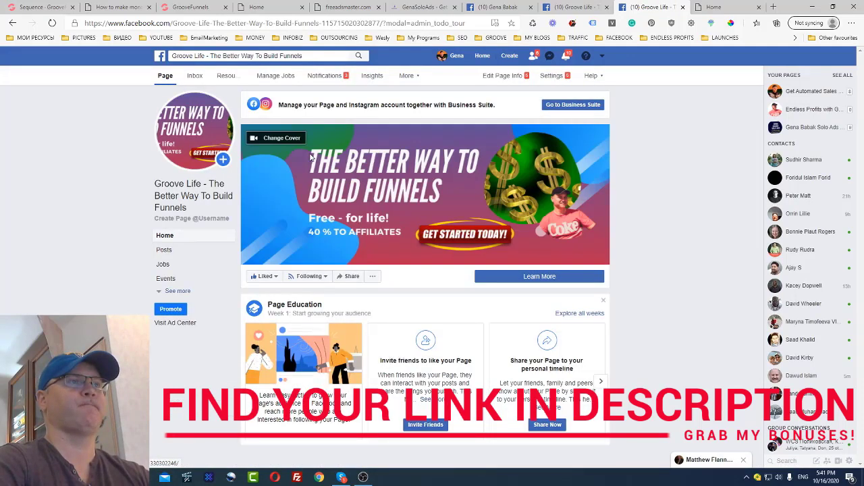
From the Groove Life Posts feed, follow the Learn More link's first option to groovelife.club.
left_click(170, 252)
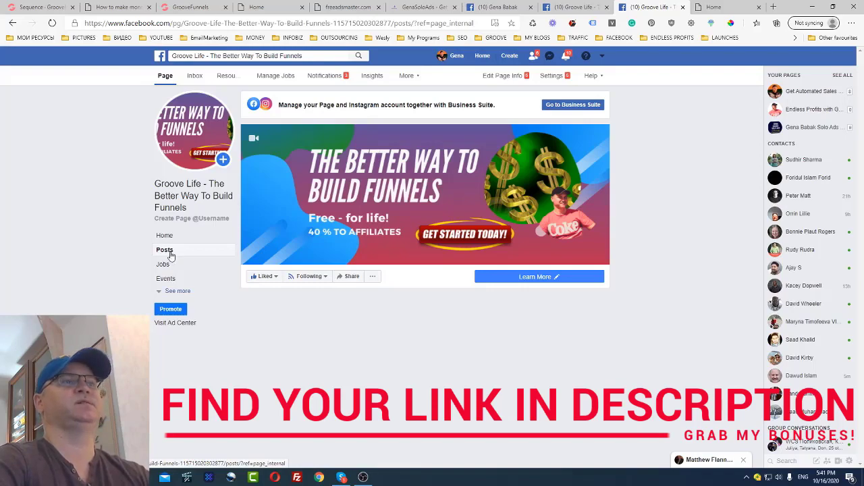
scroll(358, 255, "down", 3)
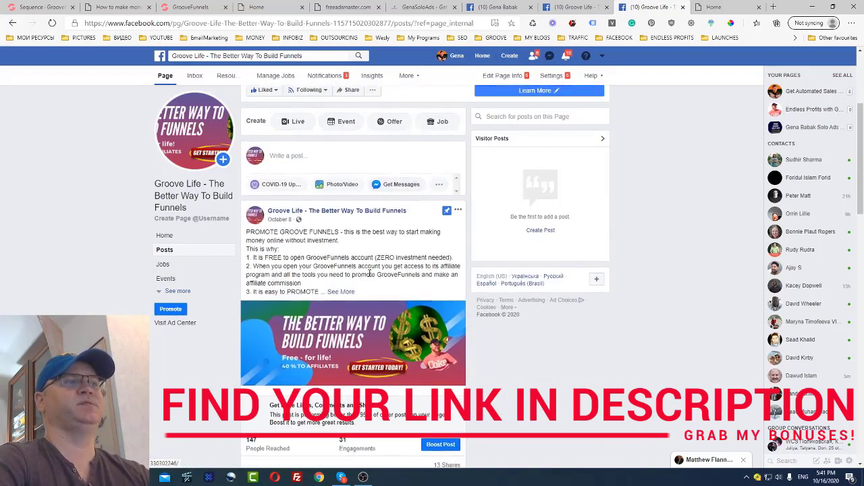
scroll(358, 256, "down", 10)
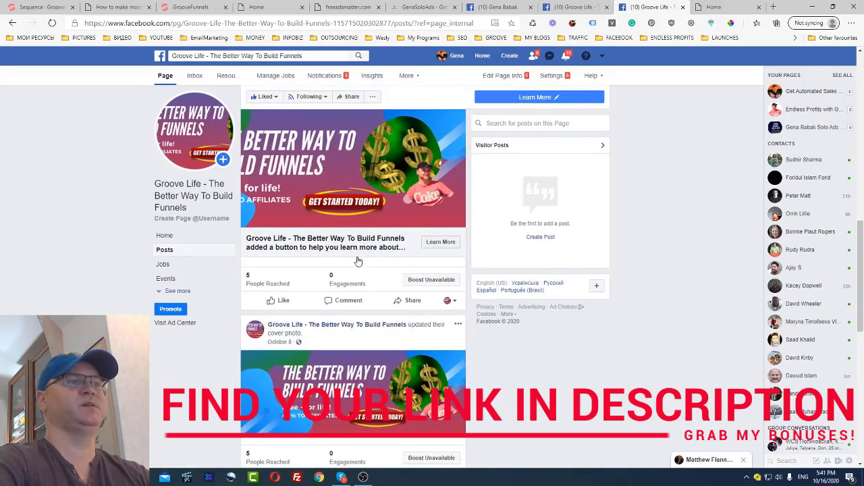
scroll(358, 260, "up", 12)
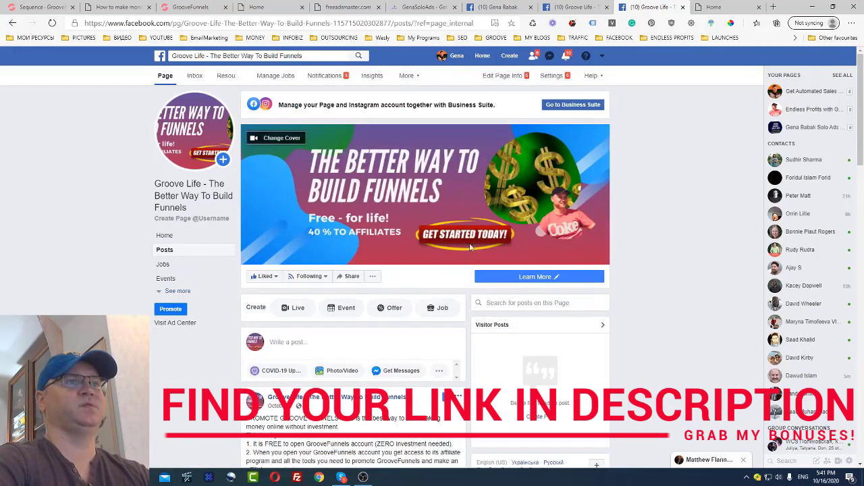
mouse_move(544, 273)
left_click(493, 293)
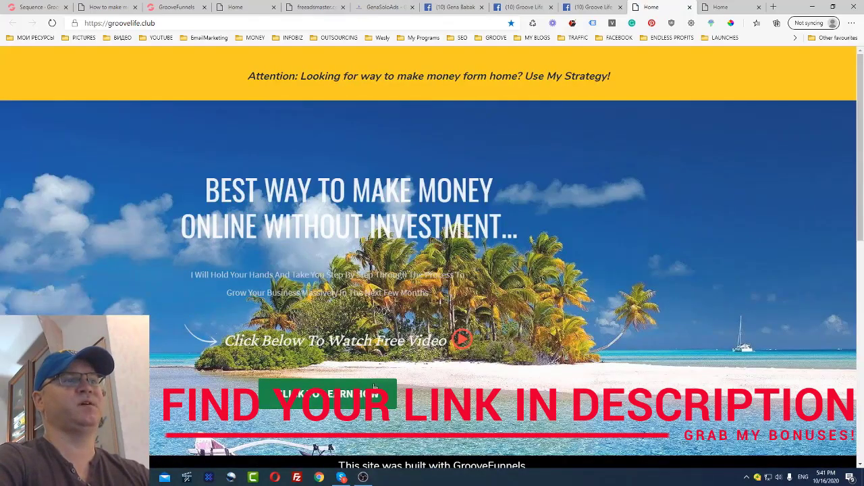
Trigger the email opt-in popup with Click to Learn Now, then close the landing page tab.
left_click(349, 398)
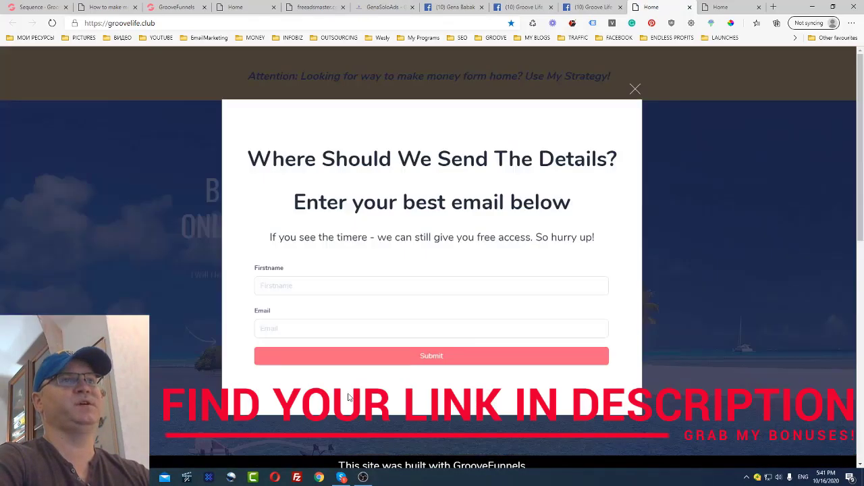
left_click(690, 7)
scroll(698, 179, "down", 3)
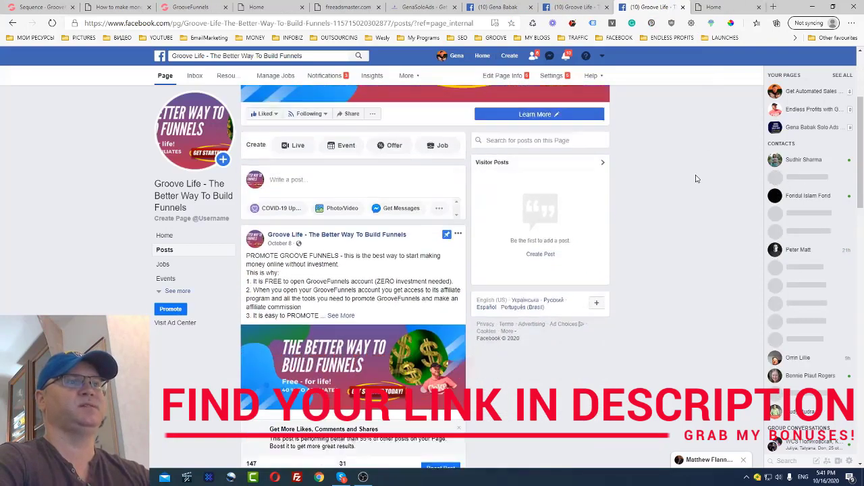